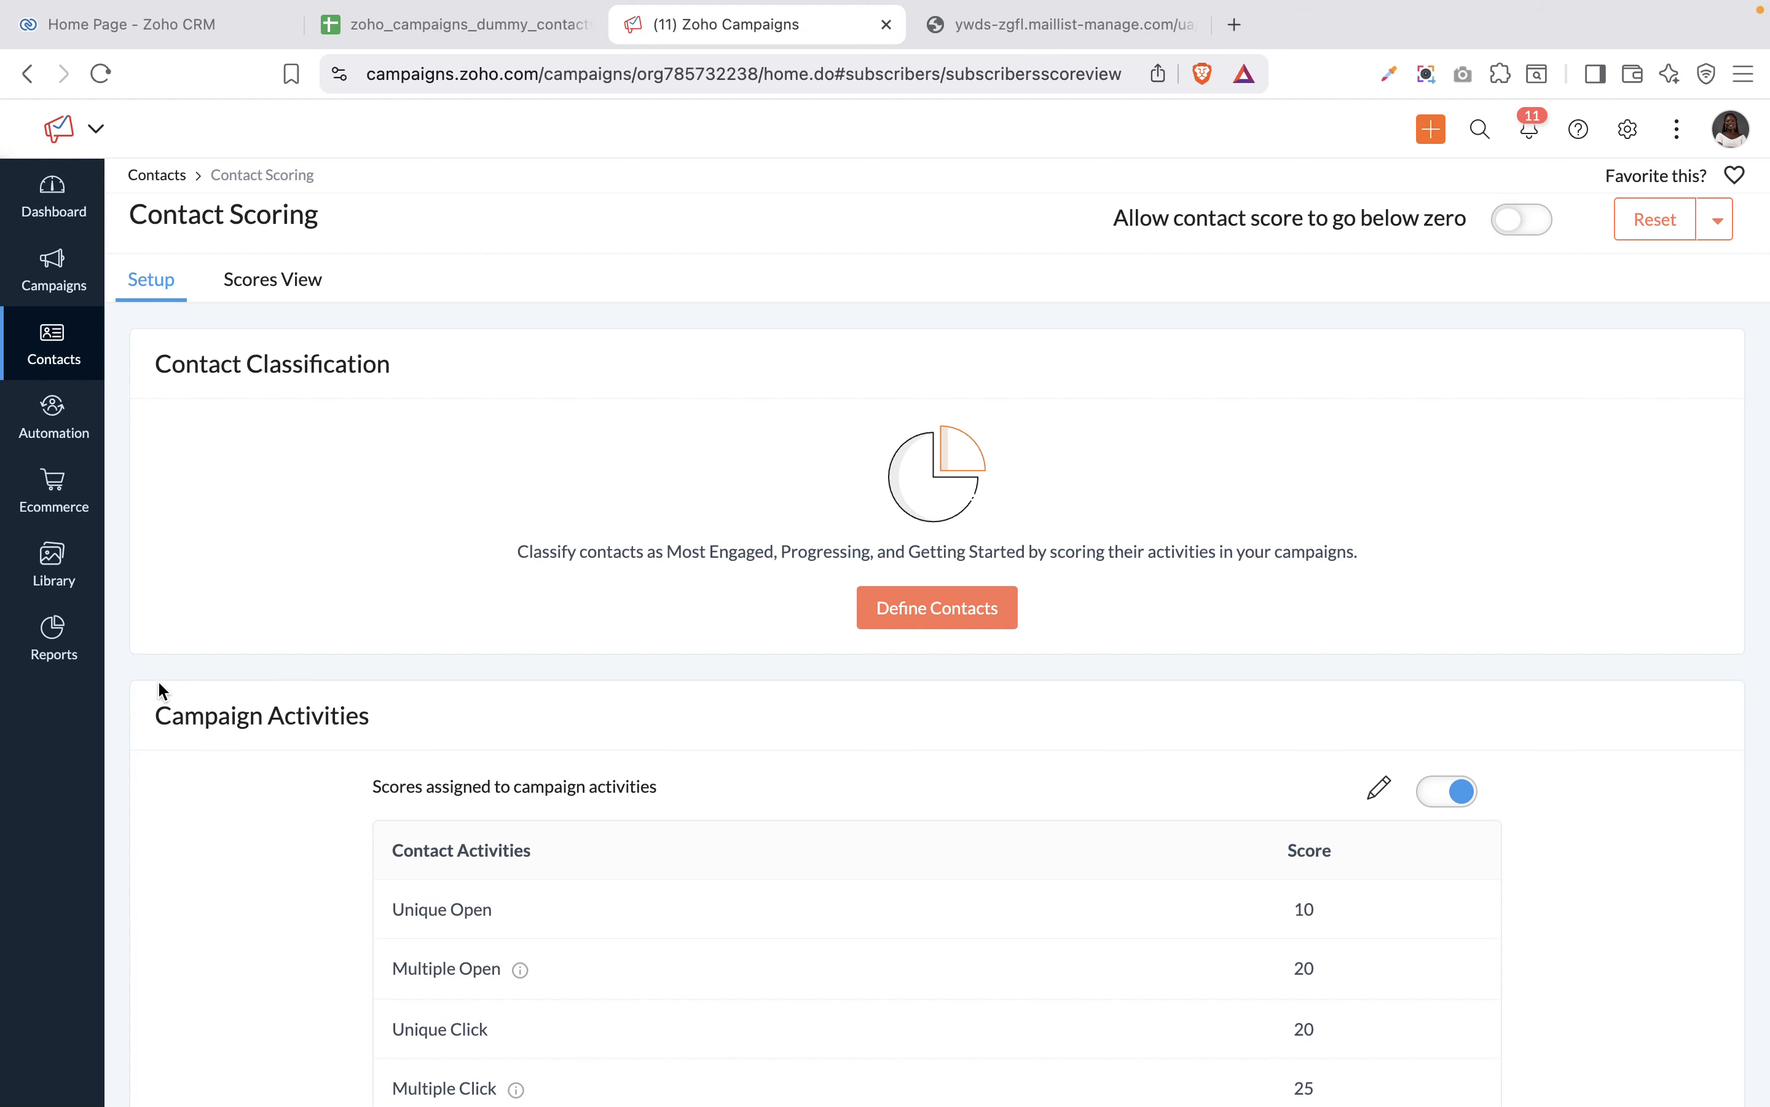
Step: Set the Positive Reply score to 10 in the campaign activity scores and save the change
scroll(158, 688, down, 1)
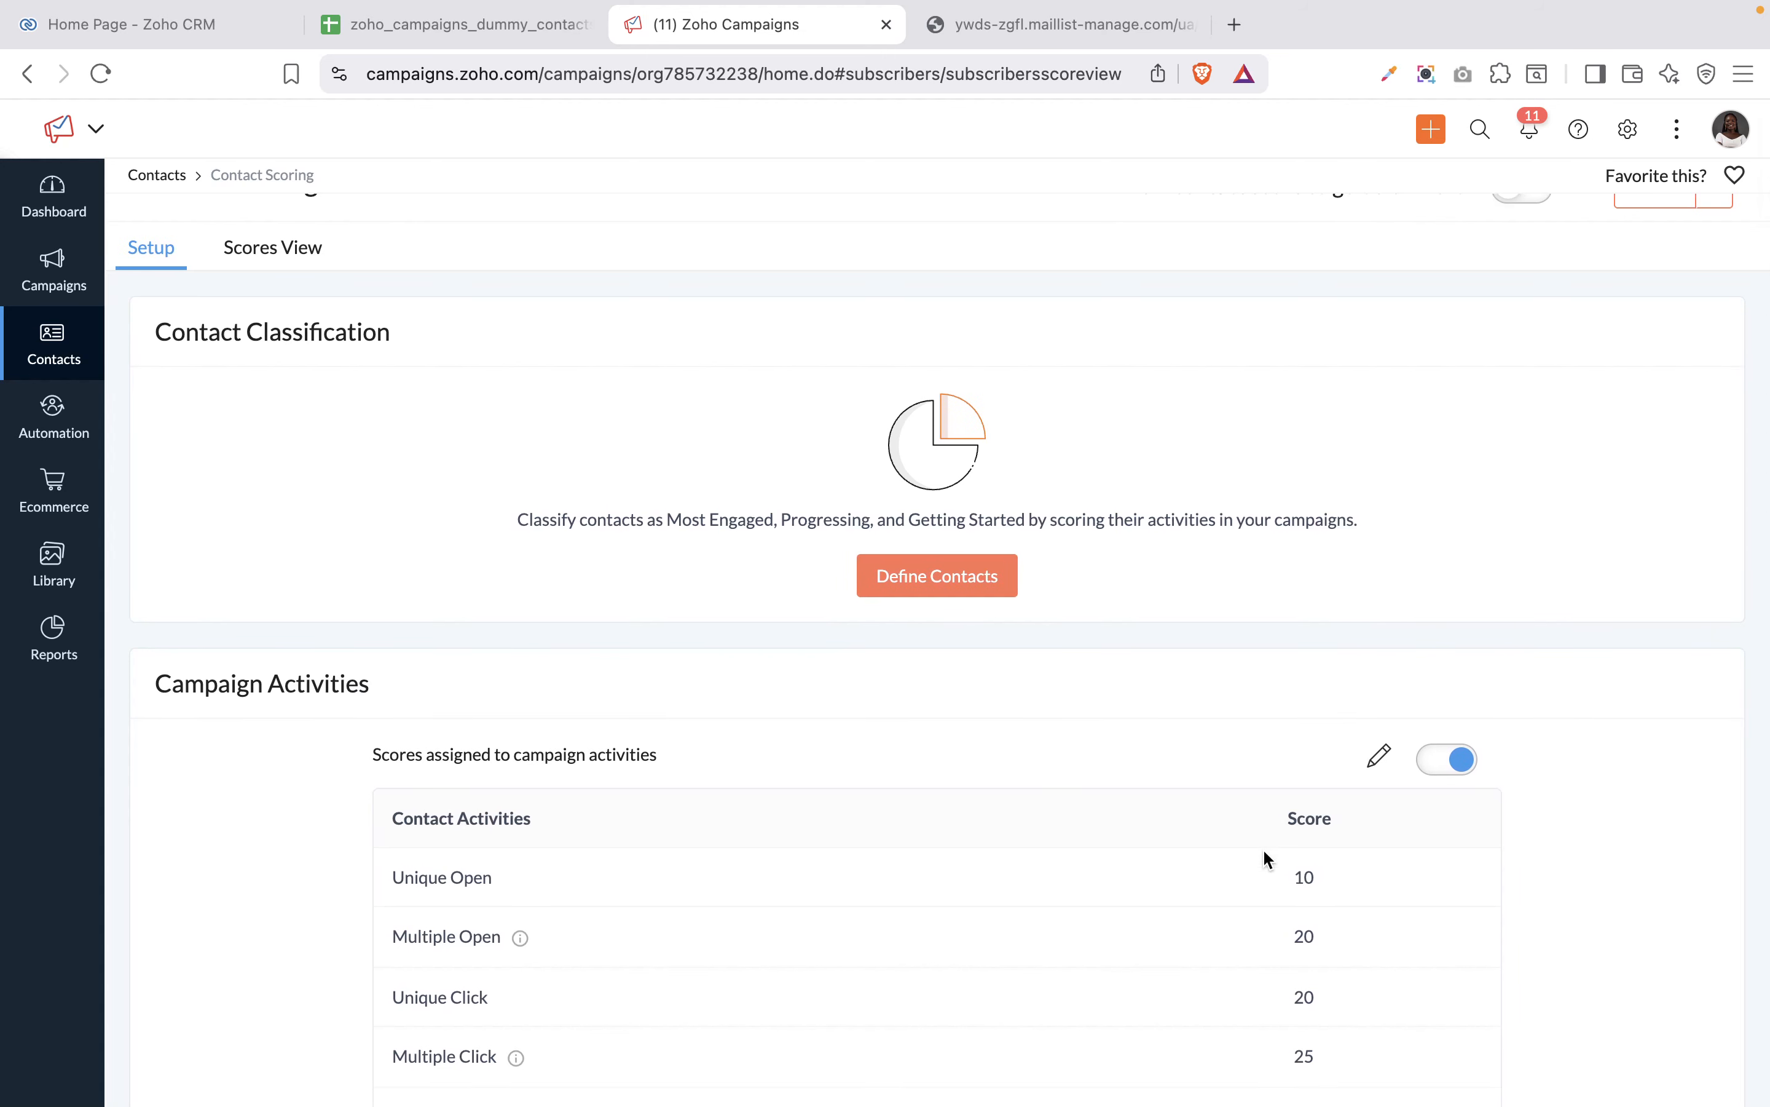
scroll(1267, 857, down, 10)
scroll(1277, 838, up, 4)
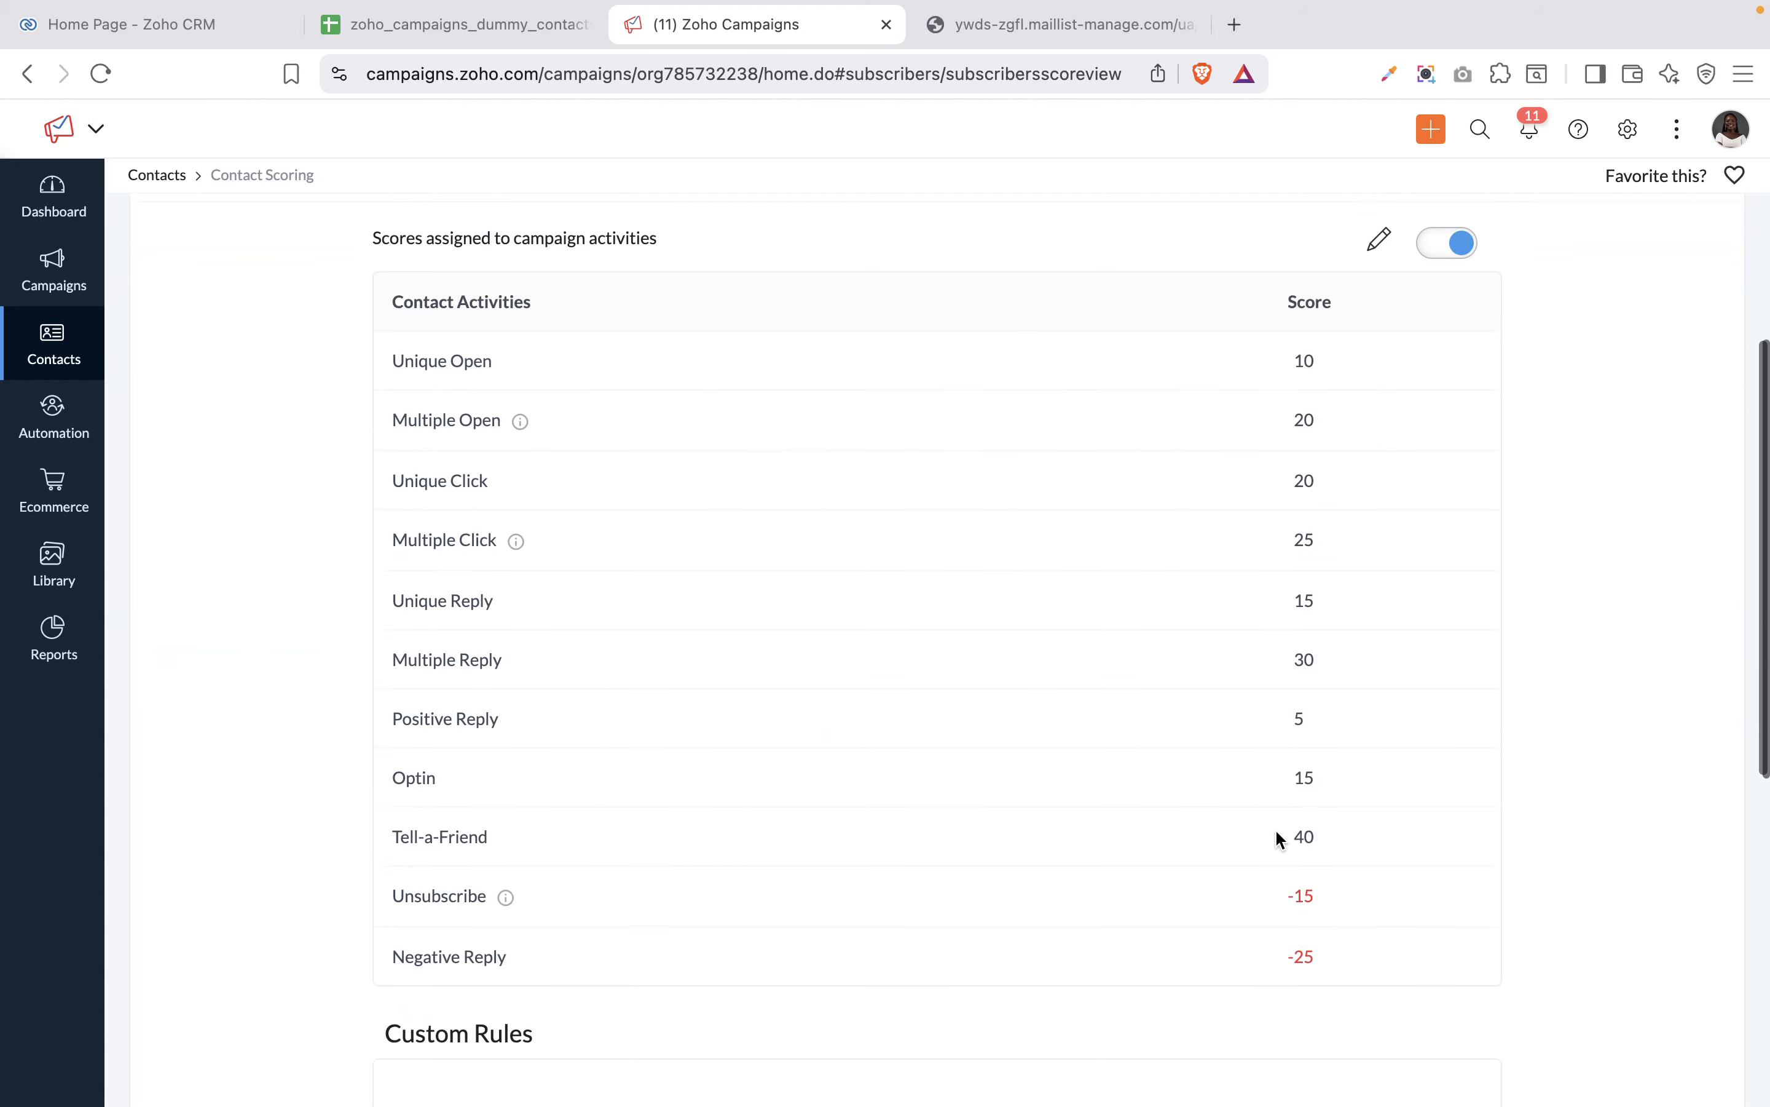
scroll(1278, 837, up, 2)
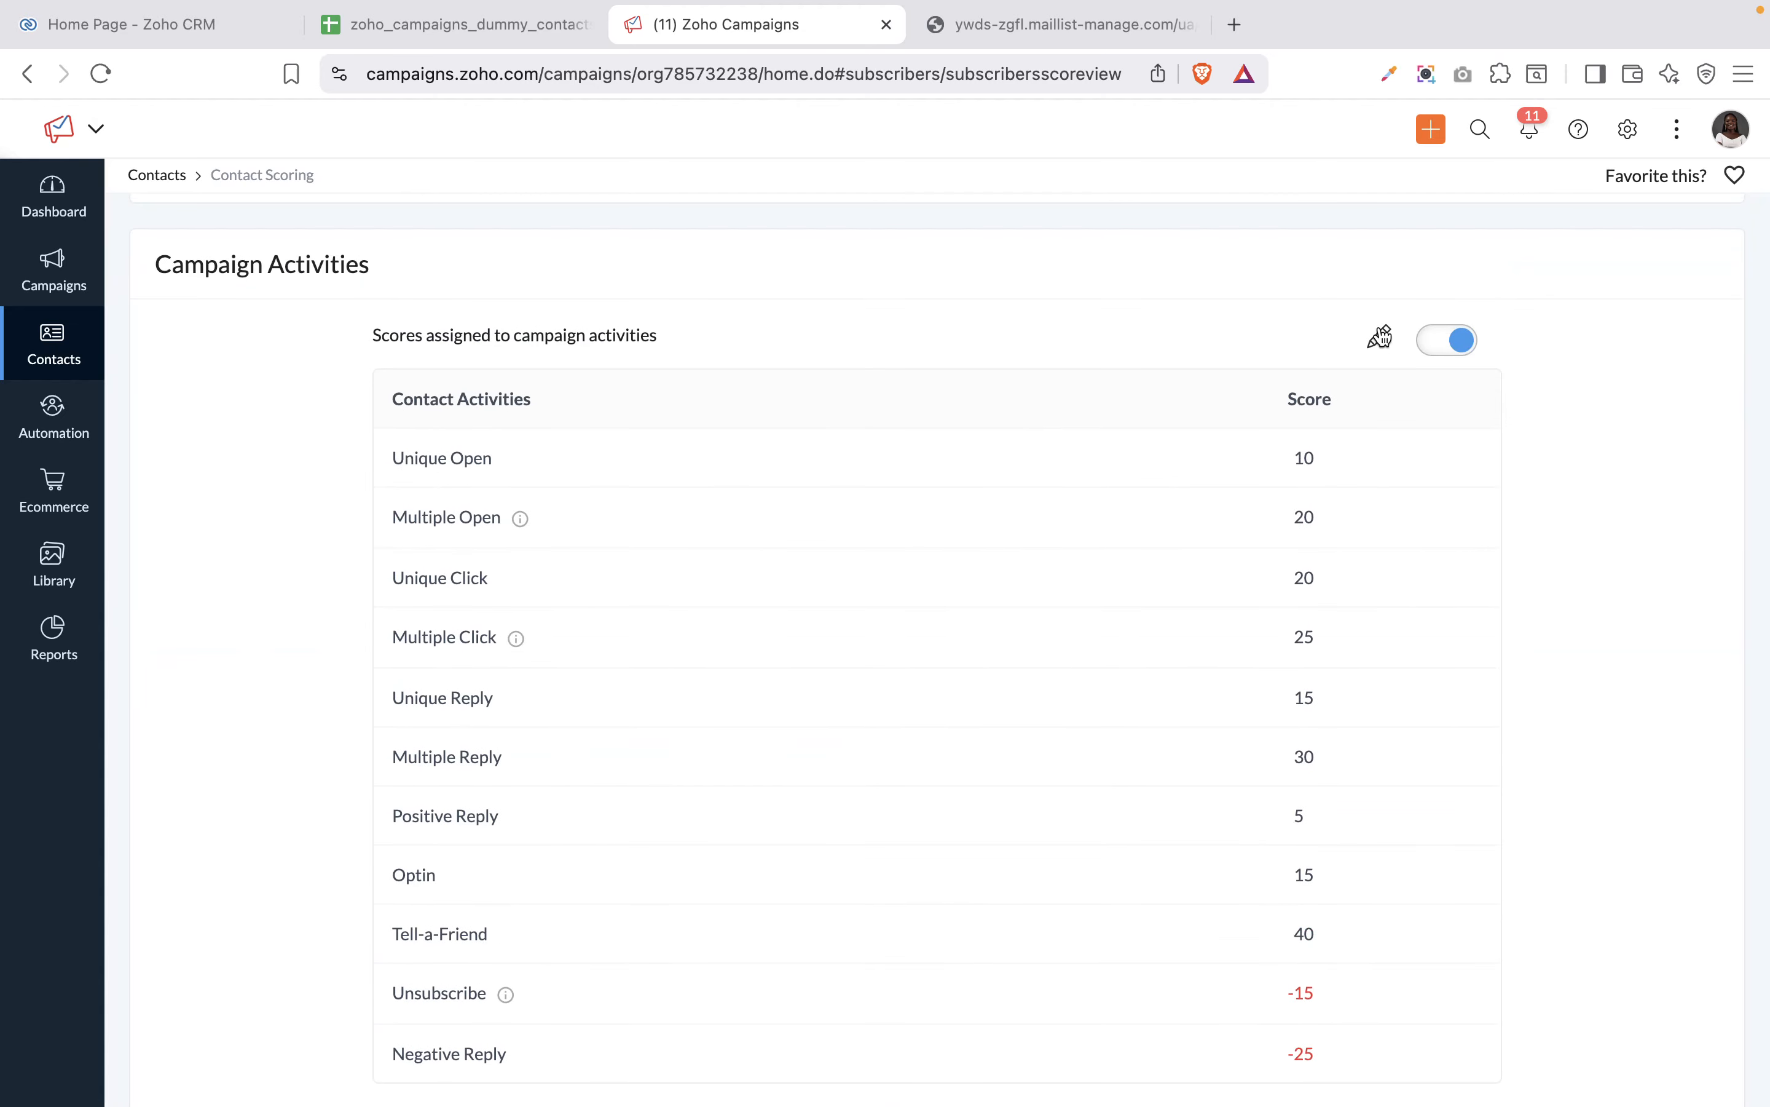
scroll(1162, 265, up, 1)
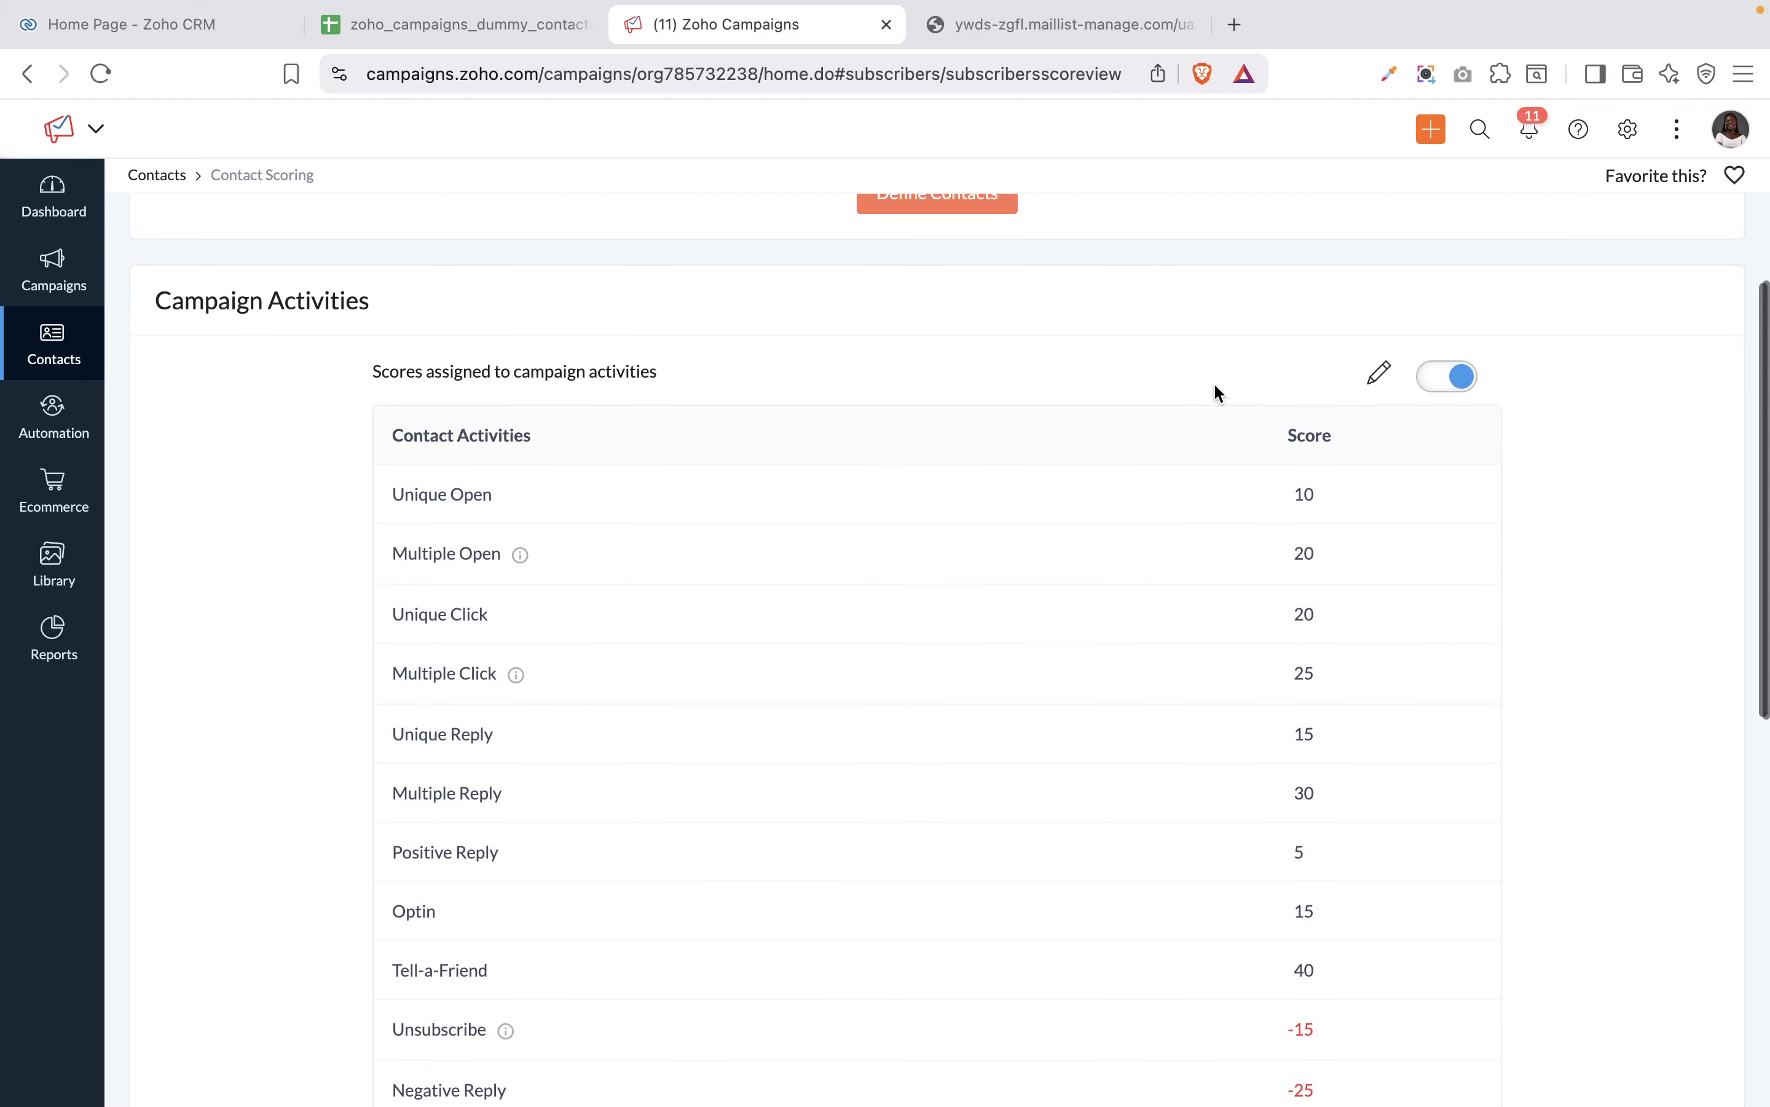
click(1379, 377)
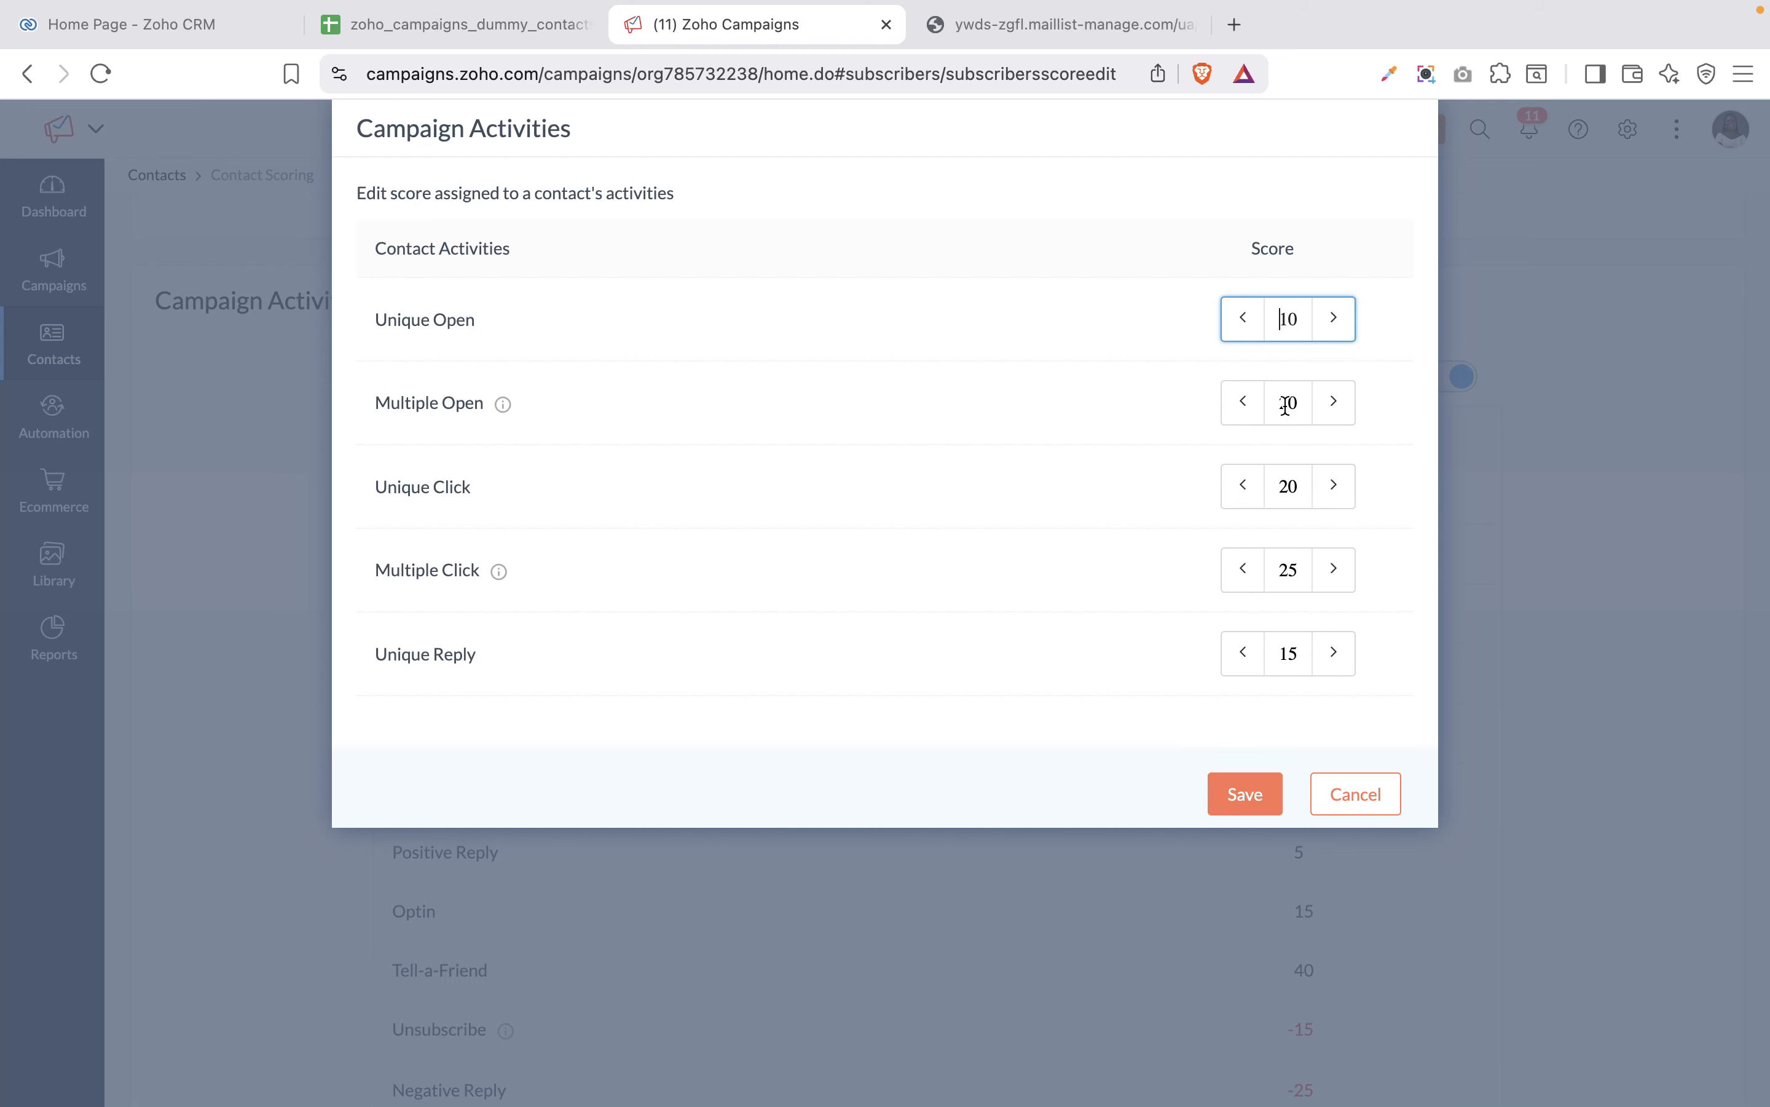
scroll(1286, 405, down, 3)
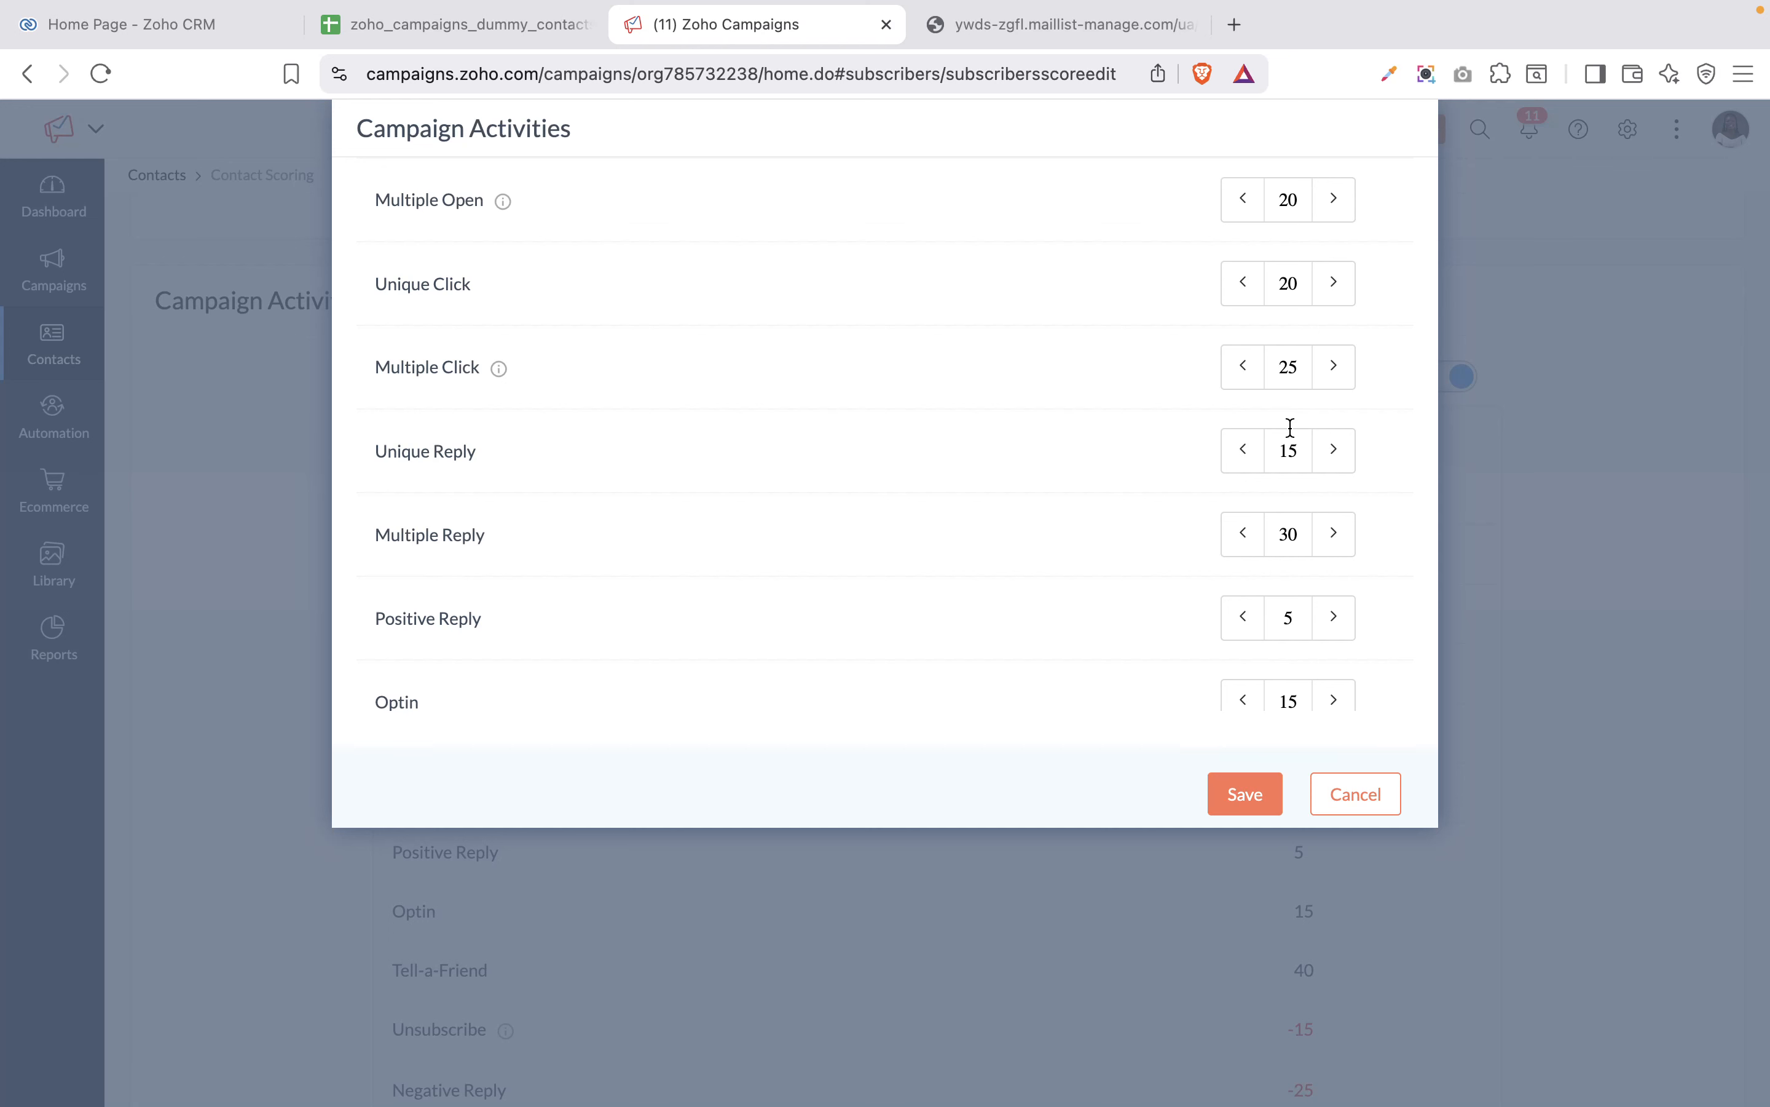
scroll(1290, 430, down, 4)
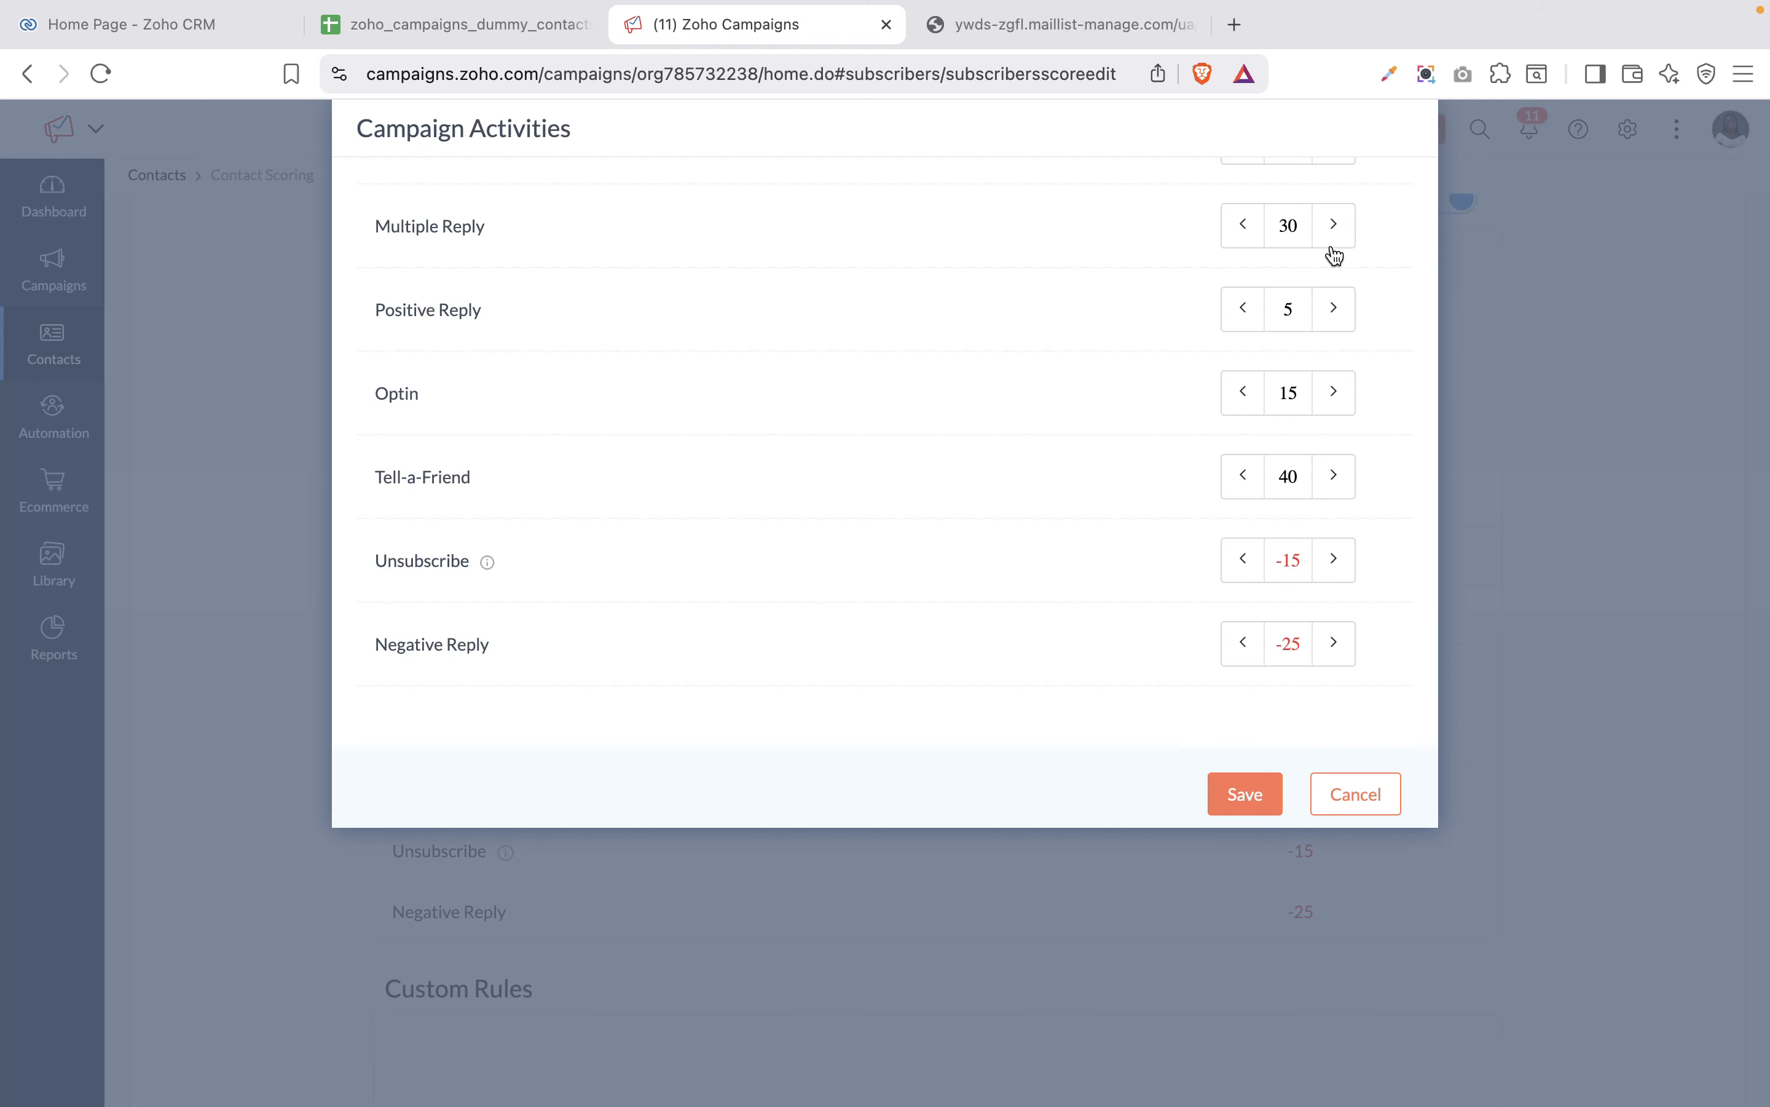
double_click(1291, 312)
text(10)
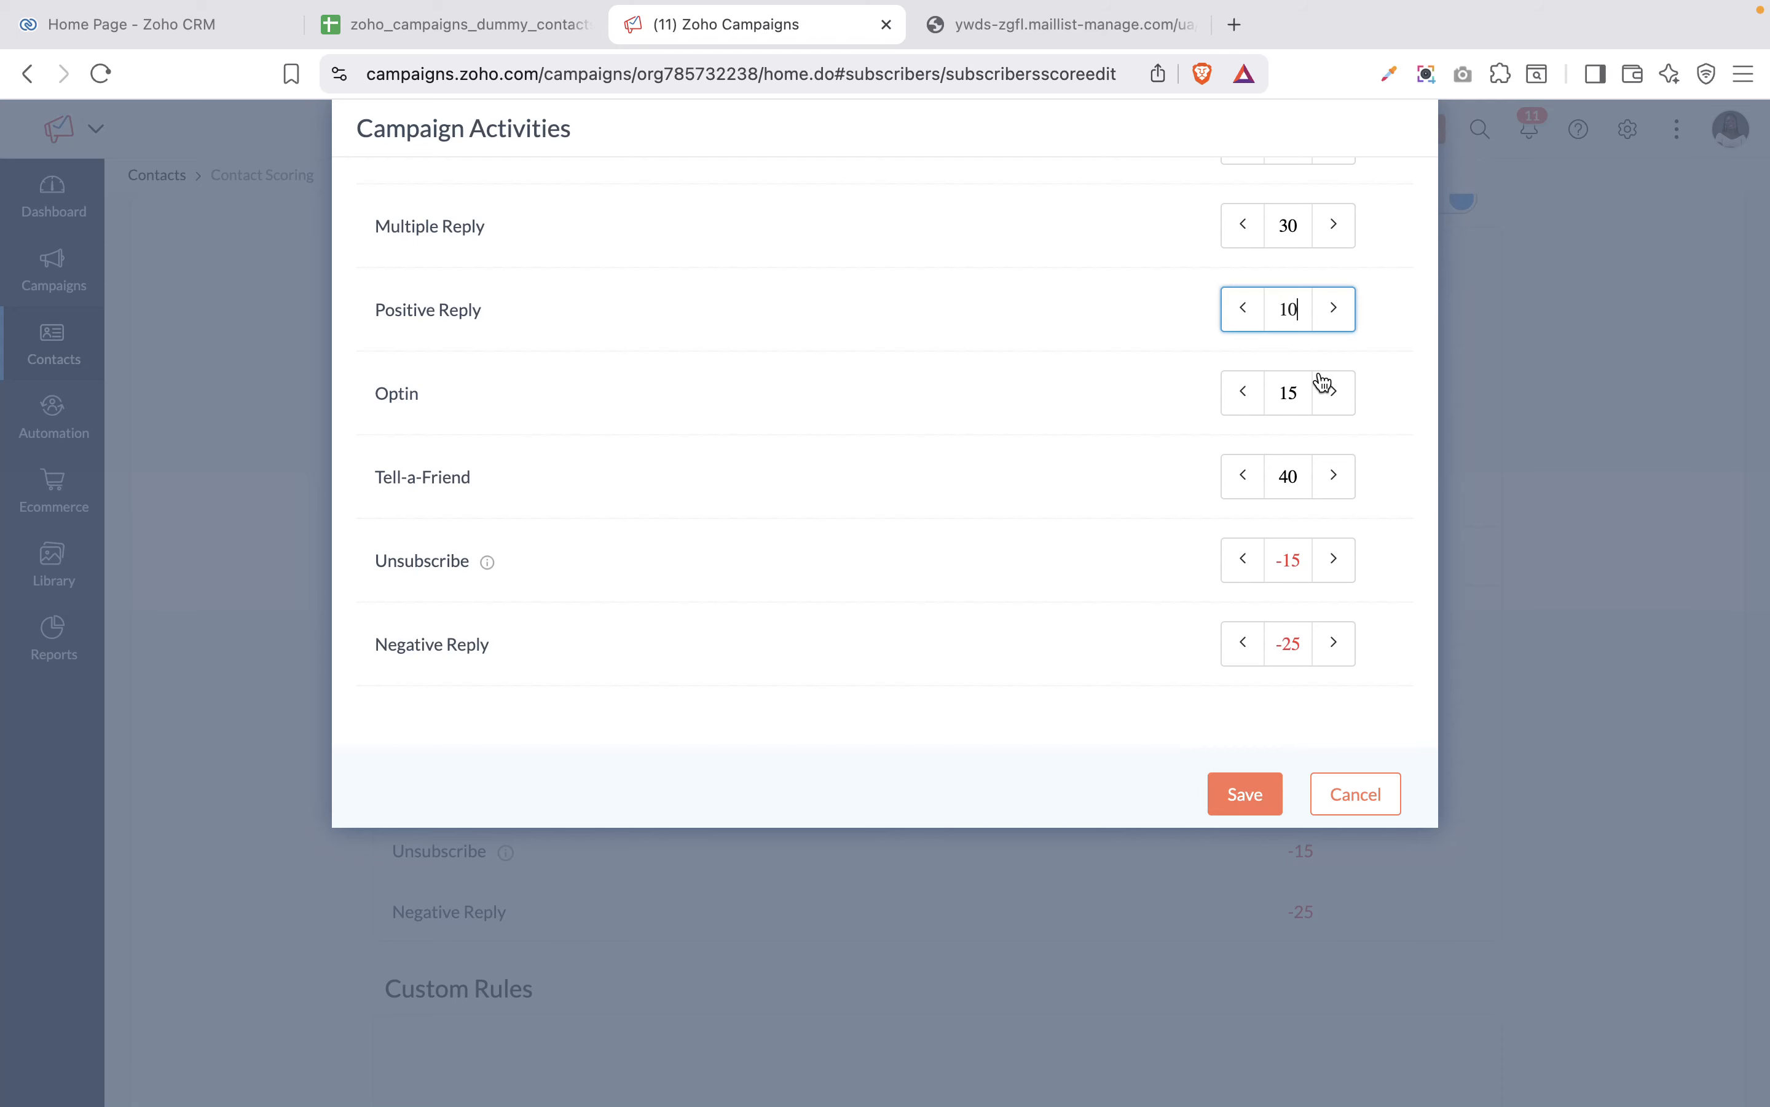
click(1236, 793)
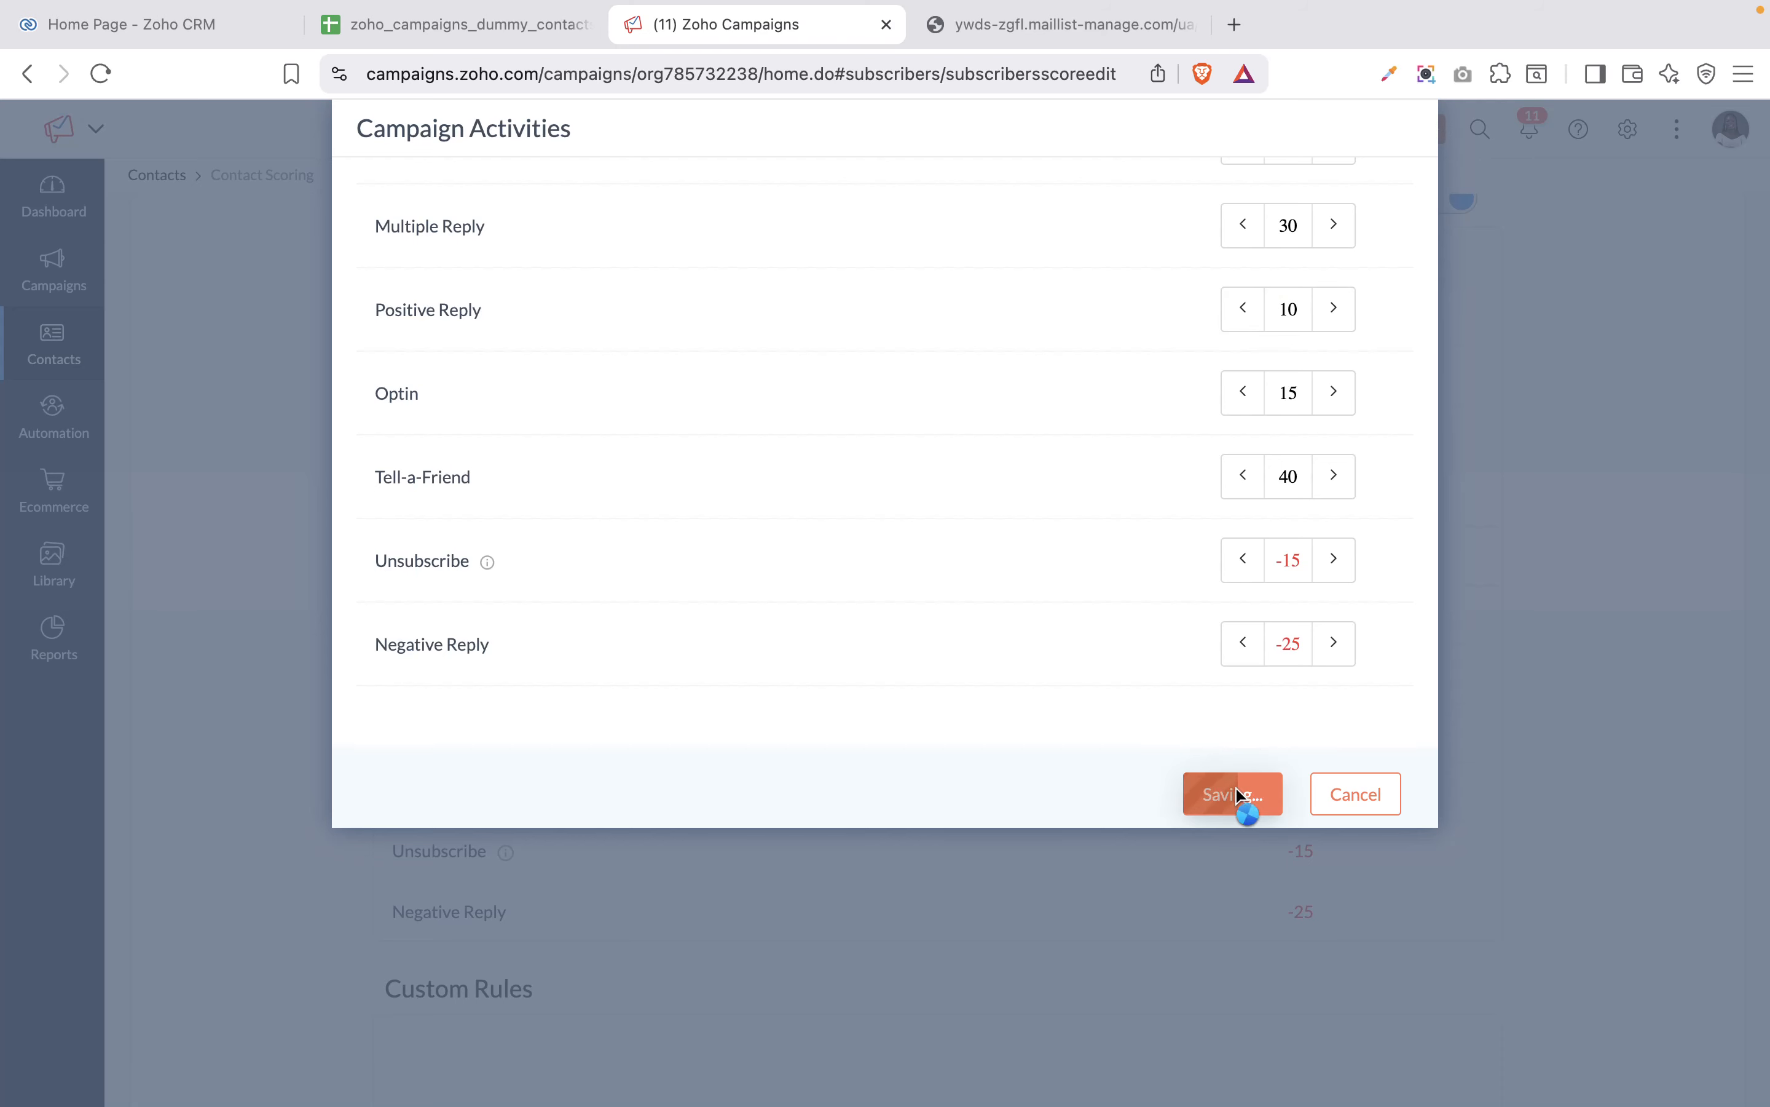
Step: Define the contact classification with a Most-engaged total score above 50
scroll(1319, 847, down, 10)
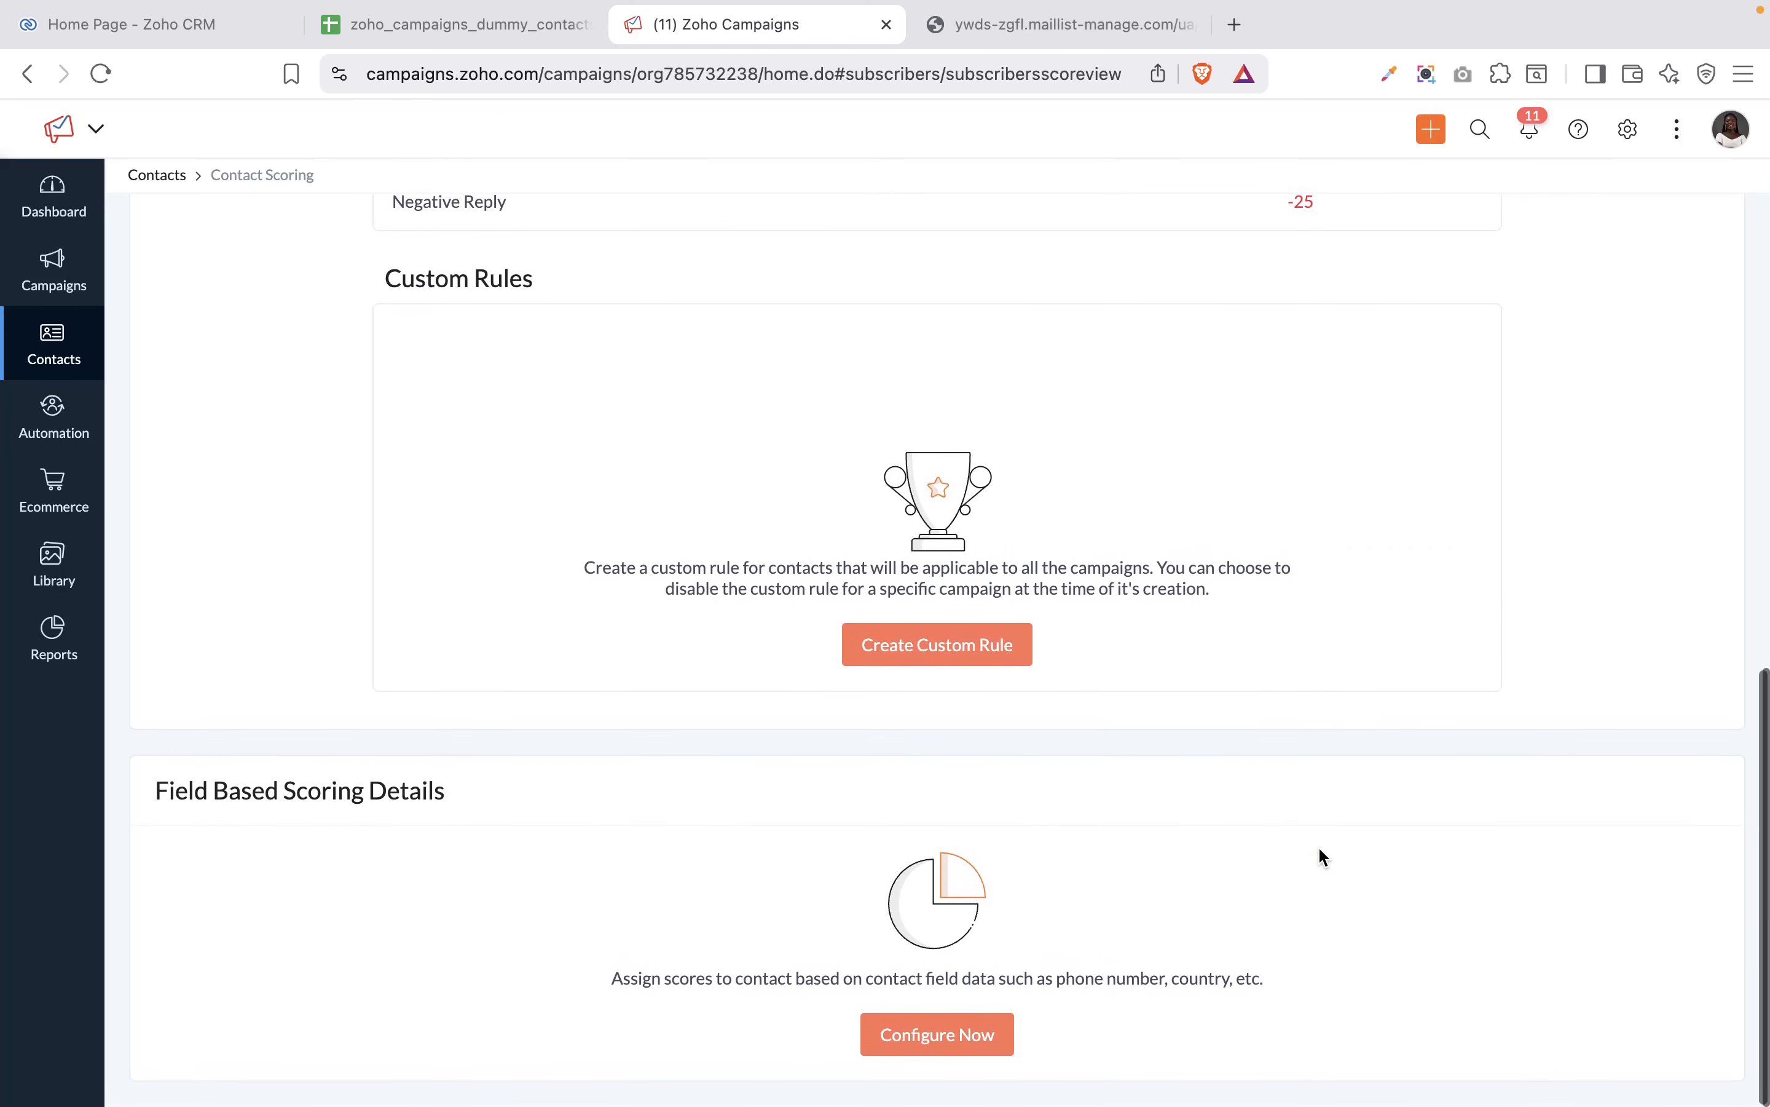
scroll(1320, 849, up, 10)
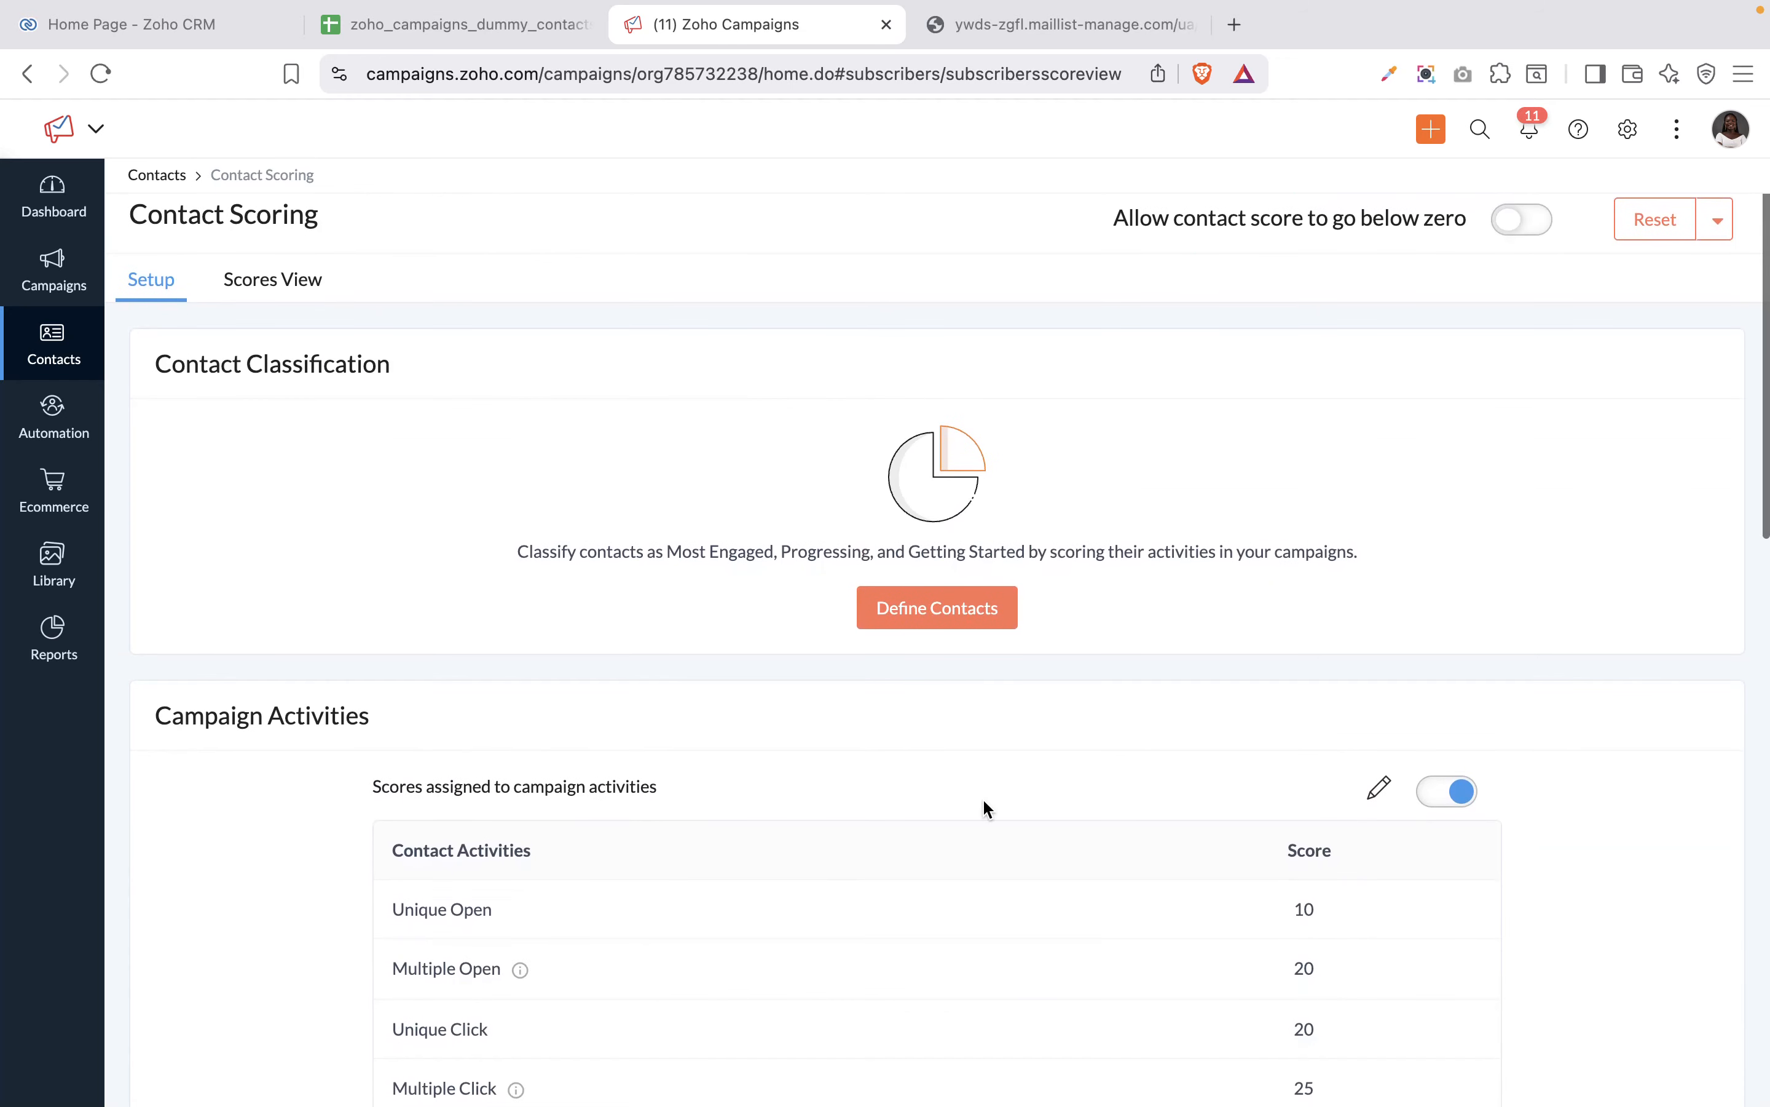
click(944, 609)
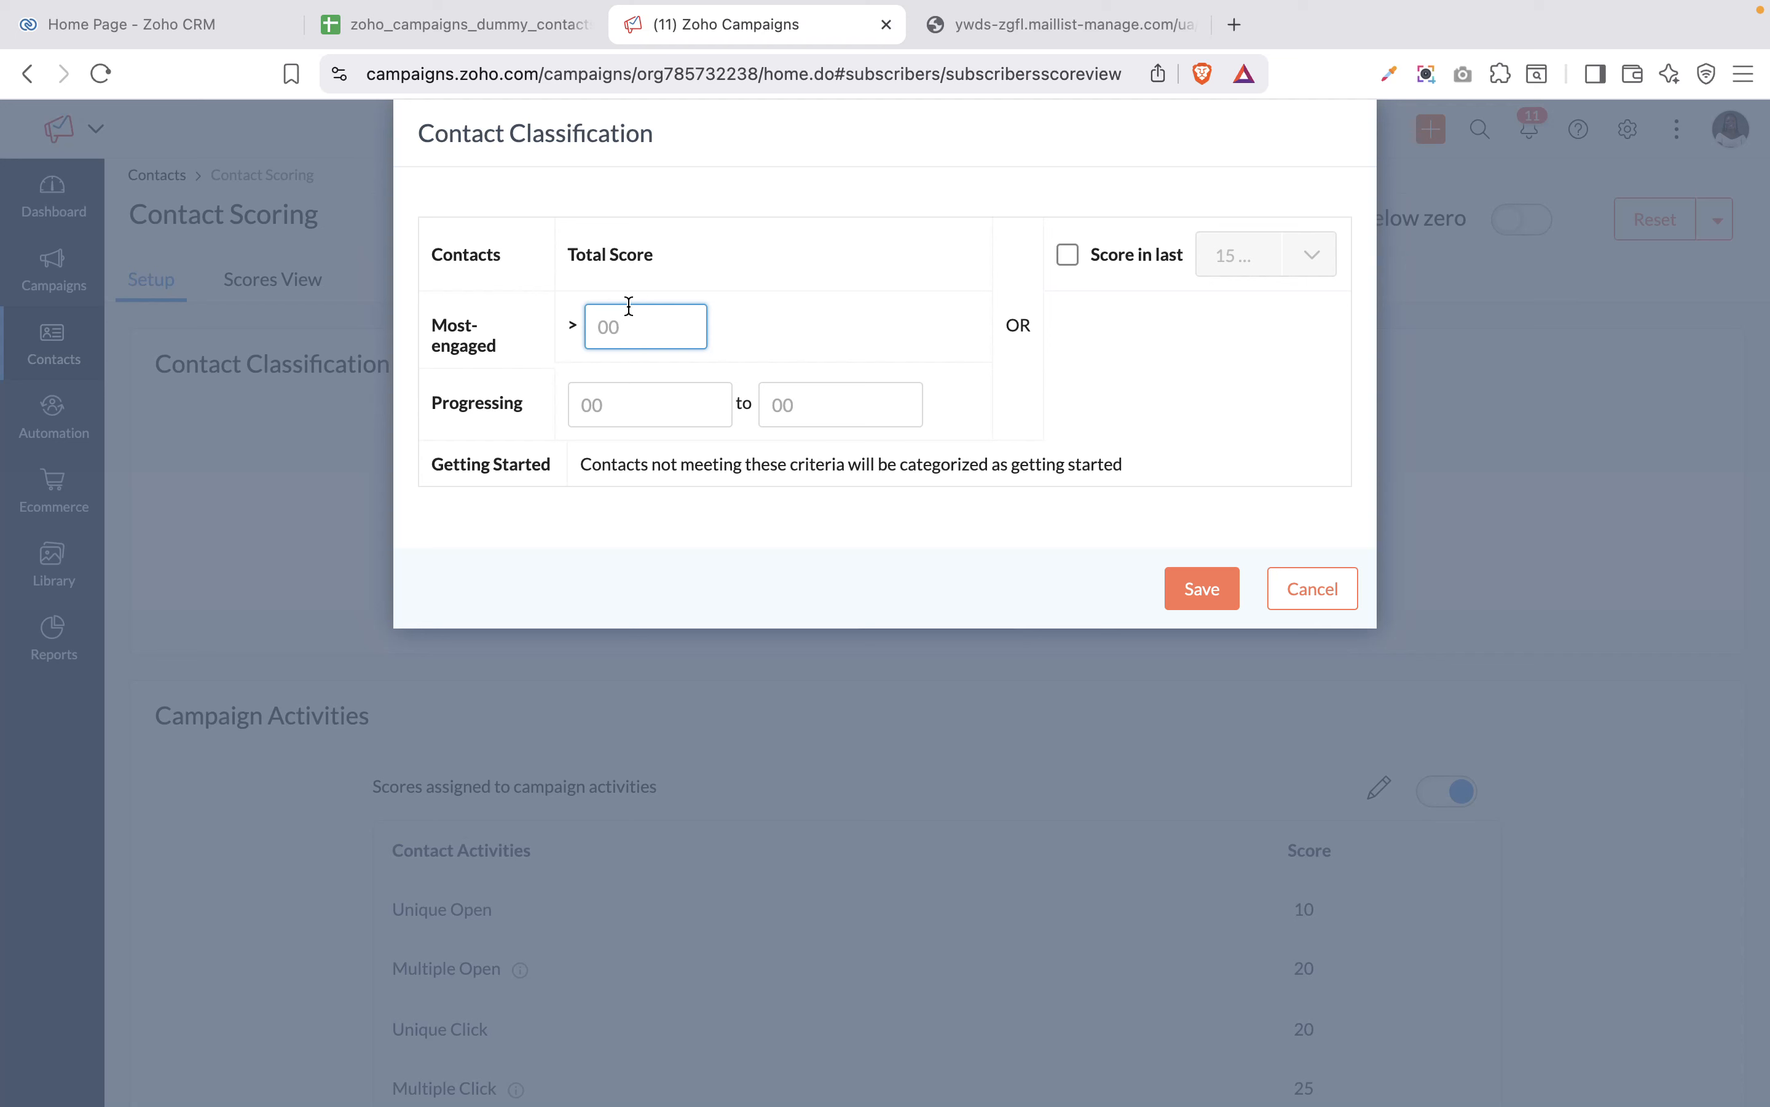
text(50)
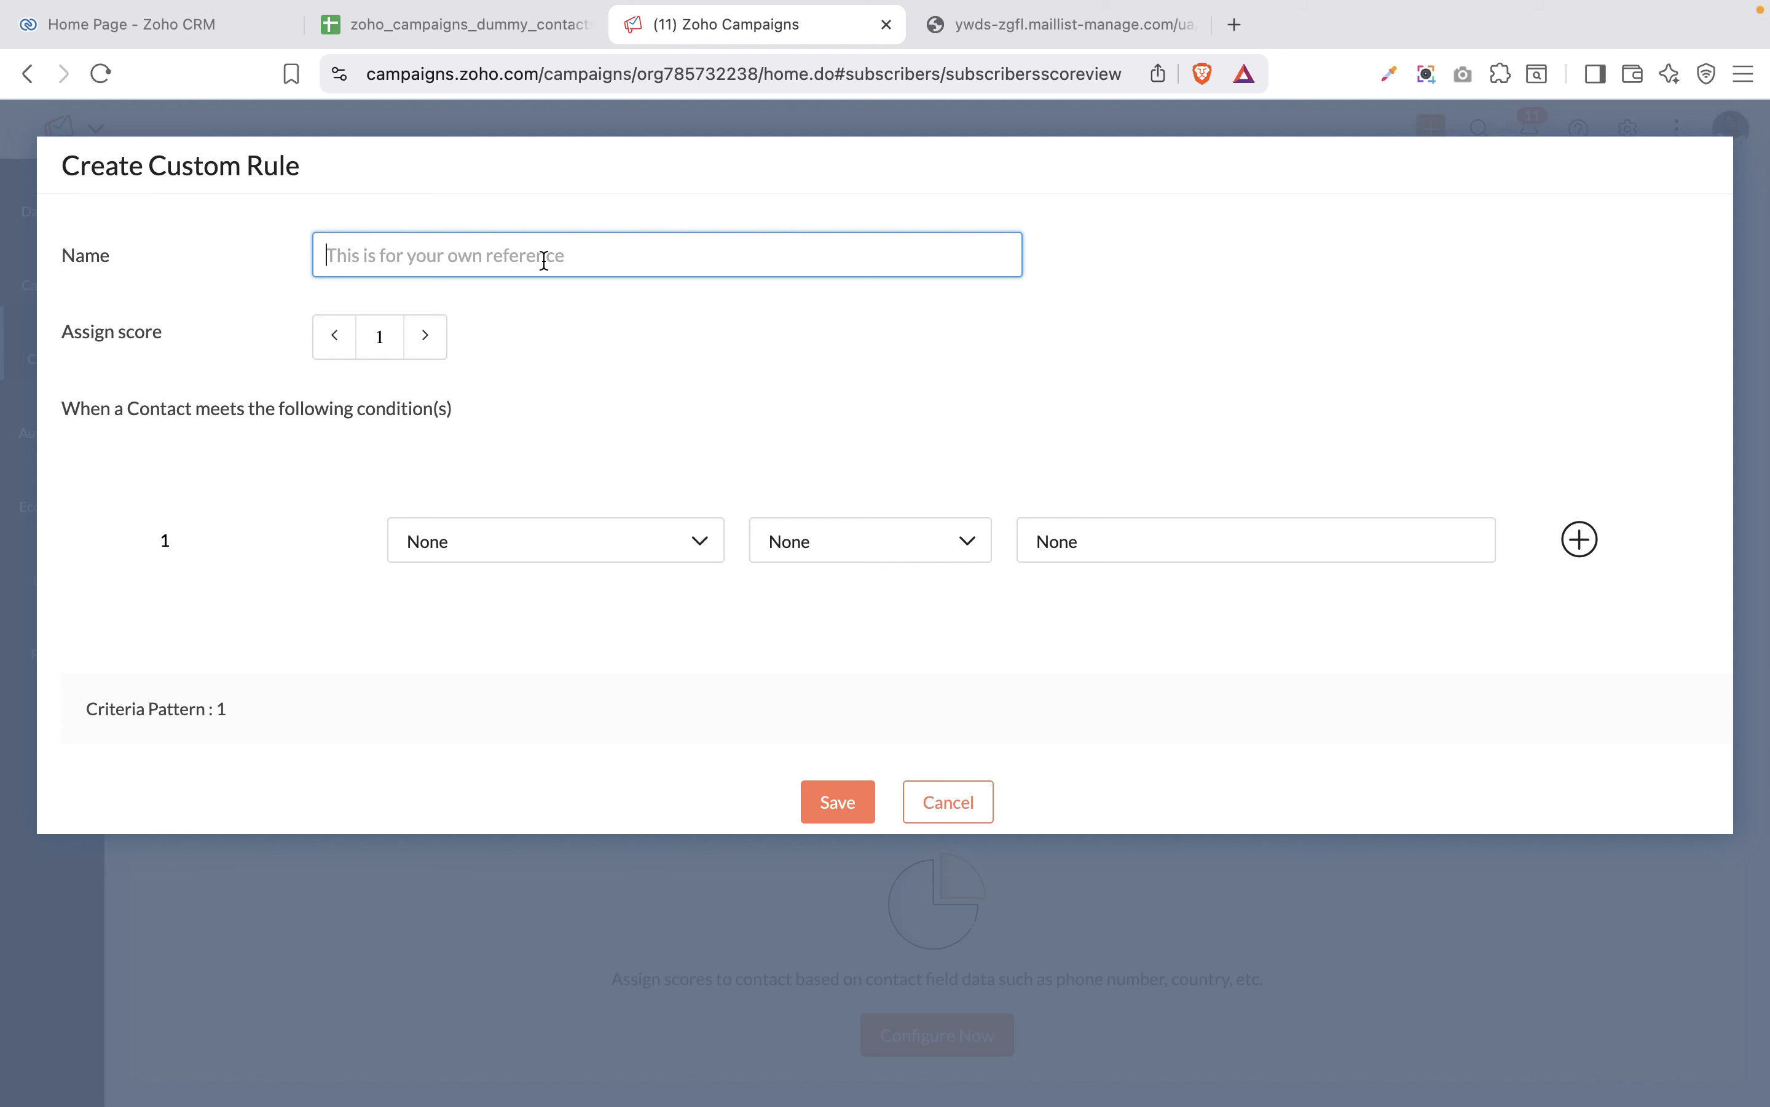
Step: Set the first condition of the new custom rule to Opens by Country
click(513, 537)
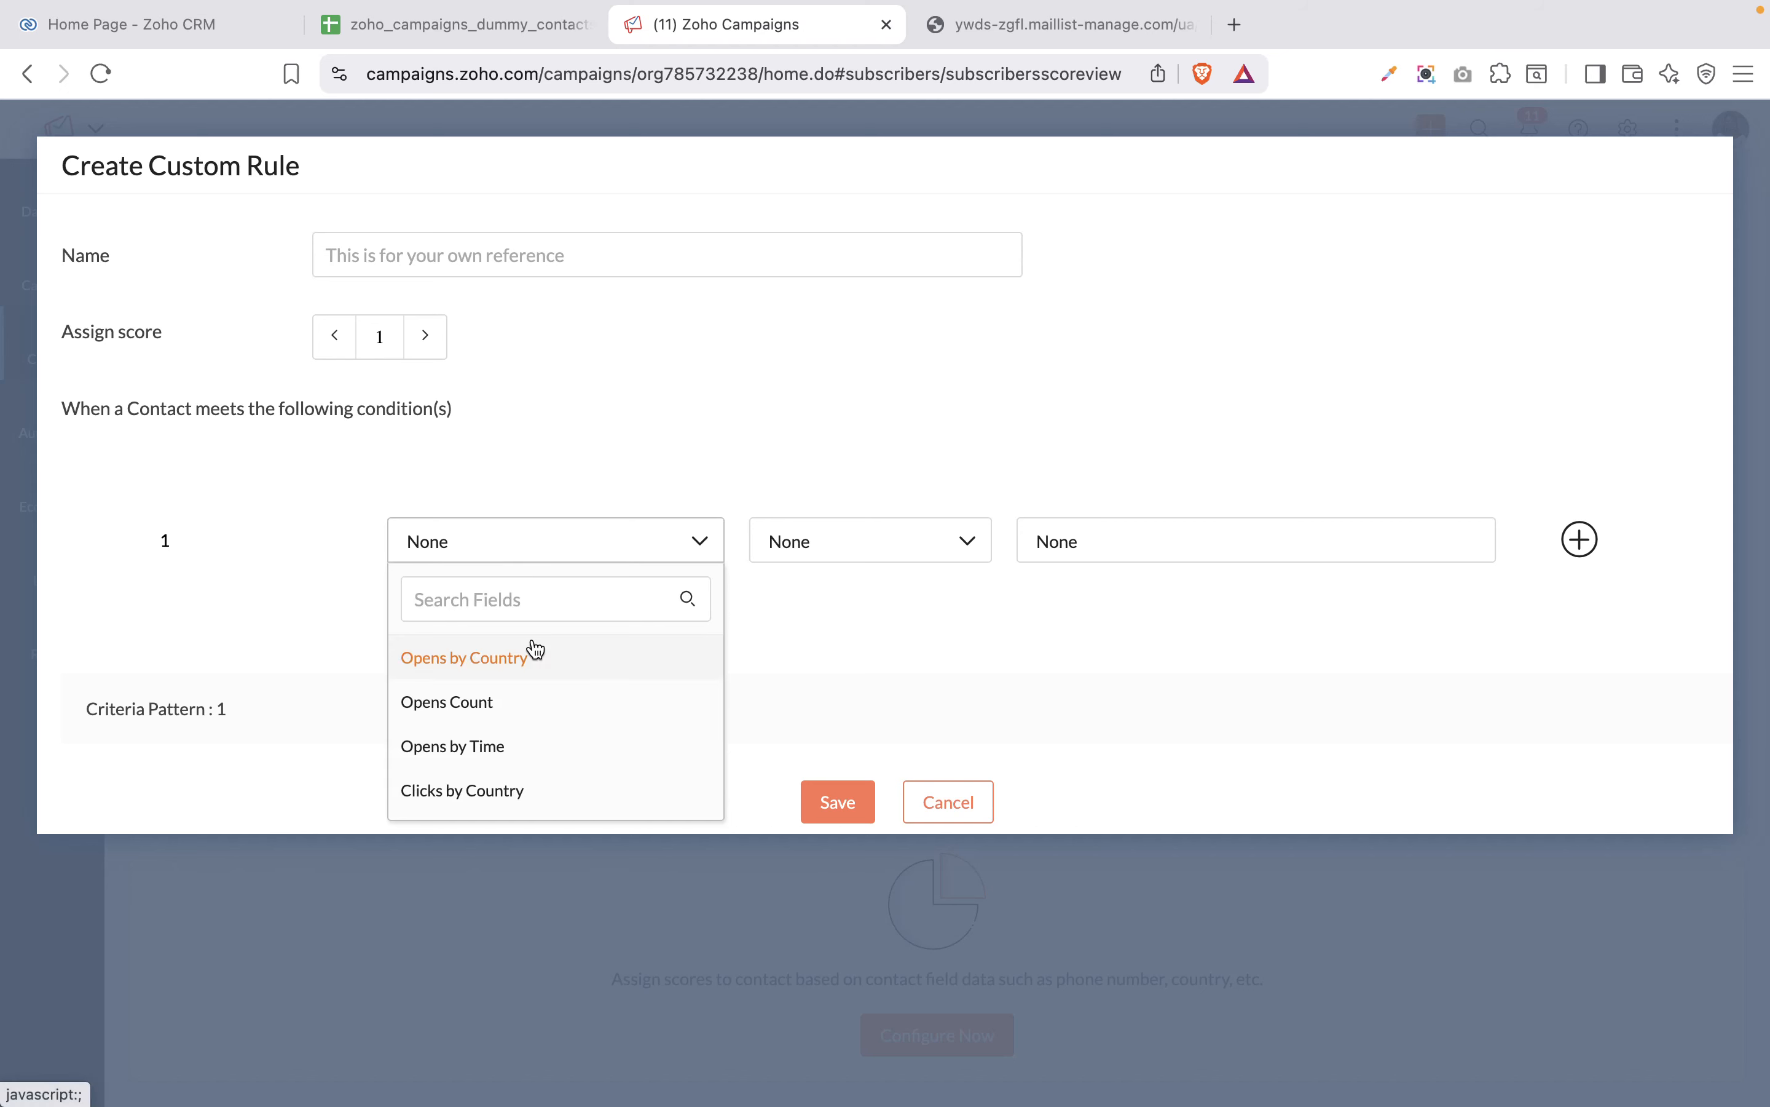
scroll(534, 652, down, 3)
scroll(550, 752, down, 2)
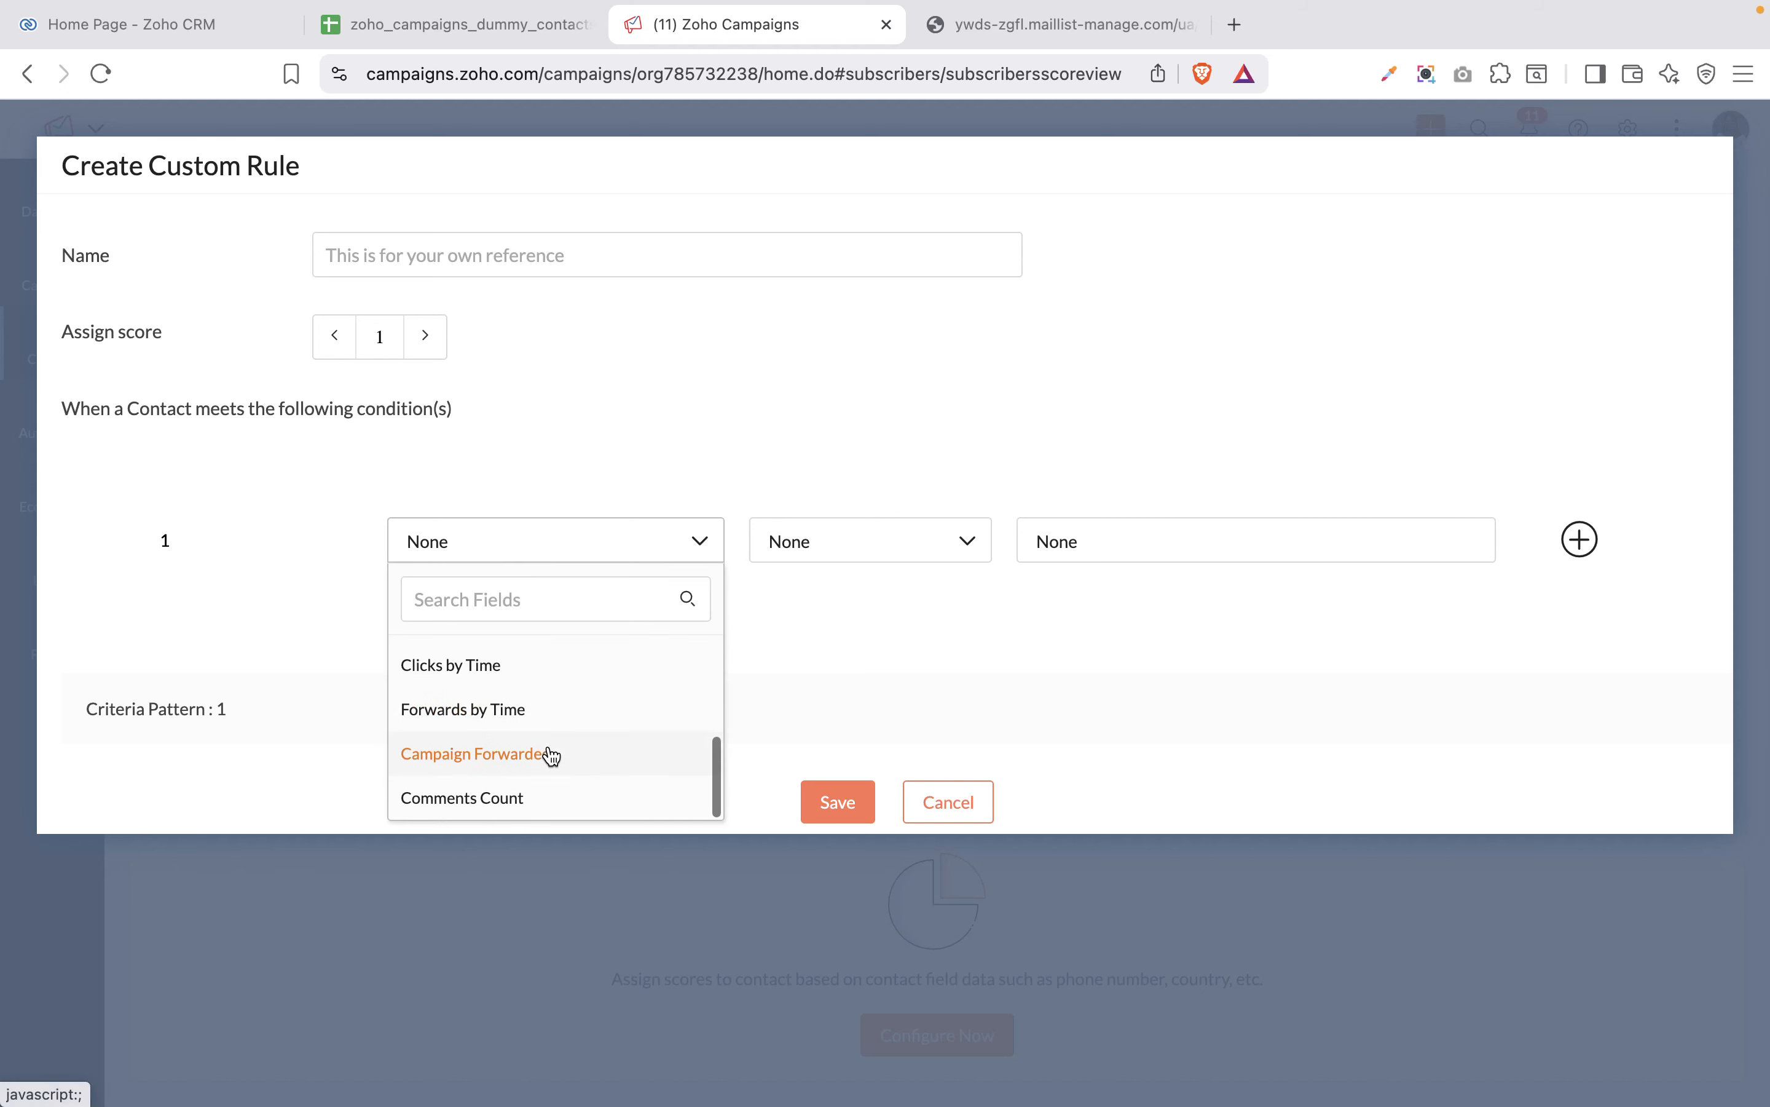
scroll(554, 756, down, 1)
scroll(554, 756, up, 3)
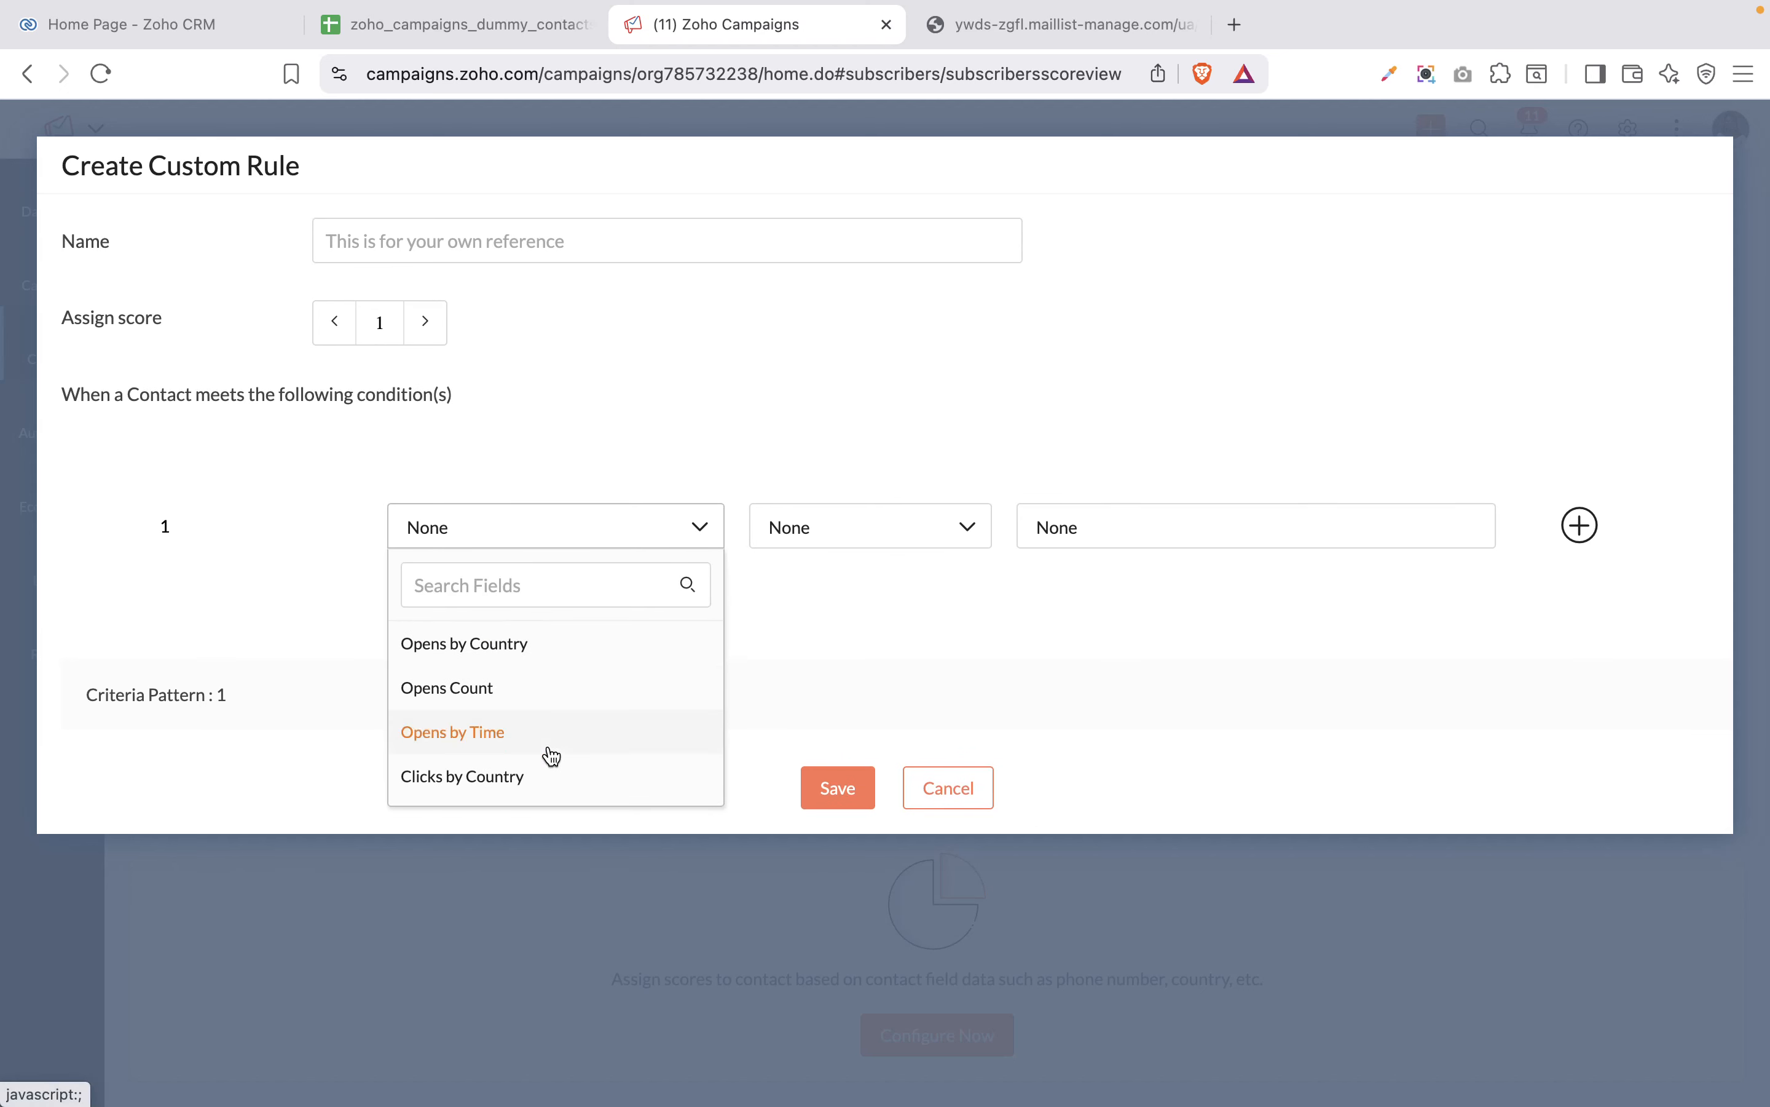
click(502, 647)
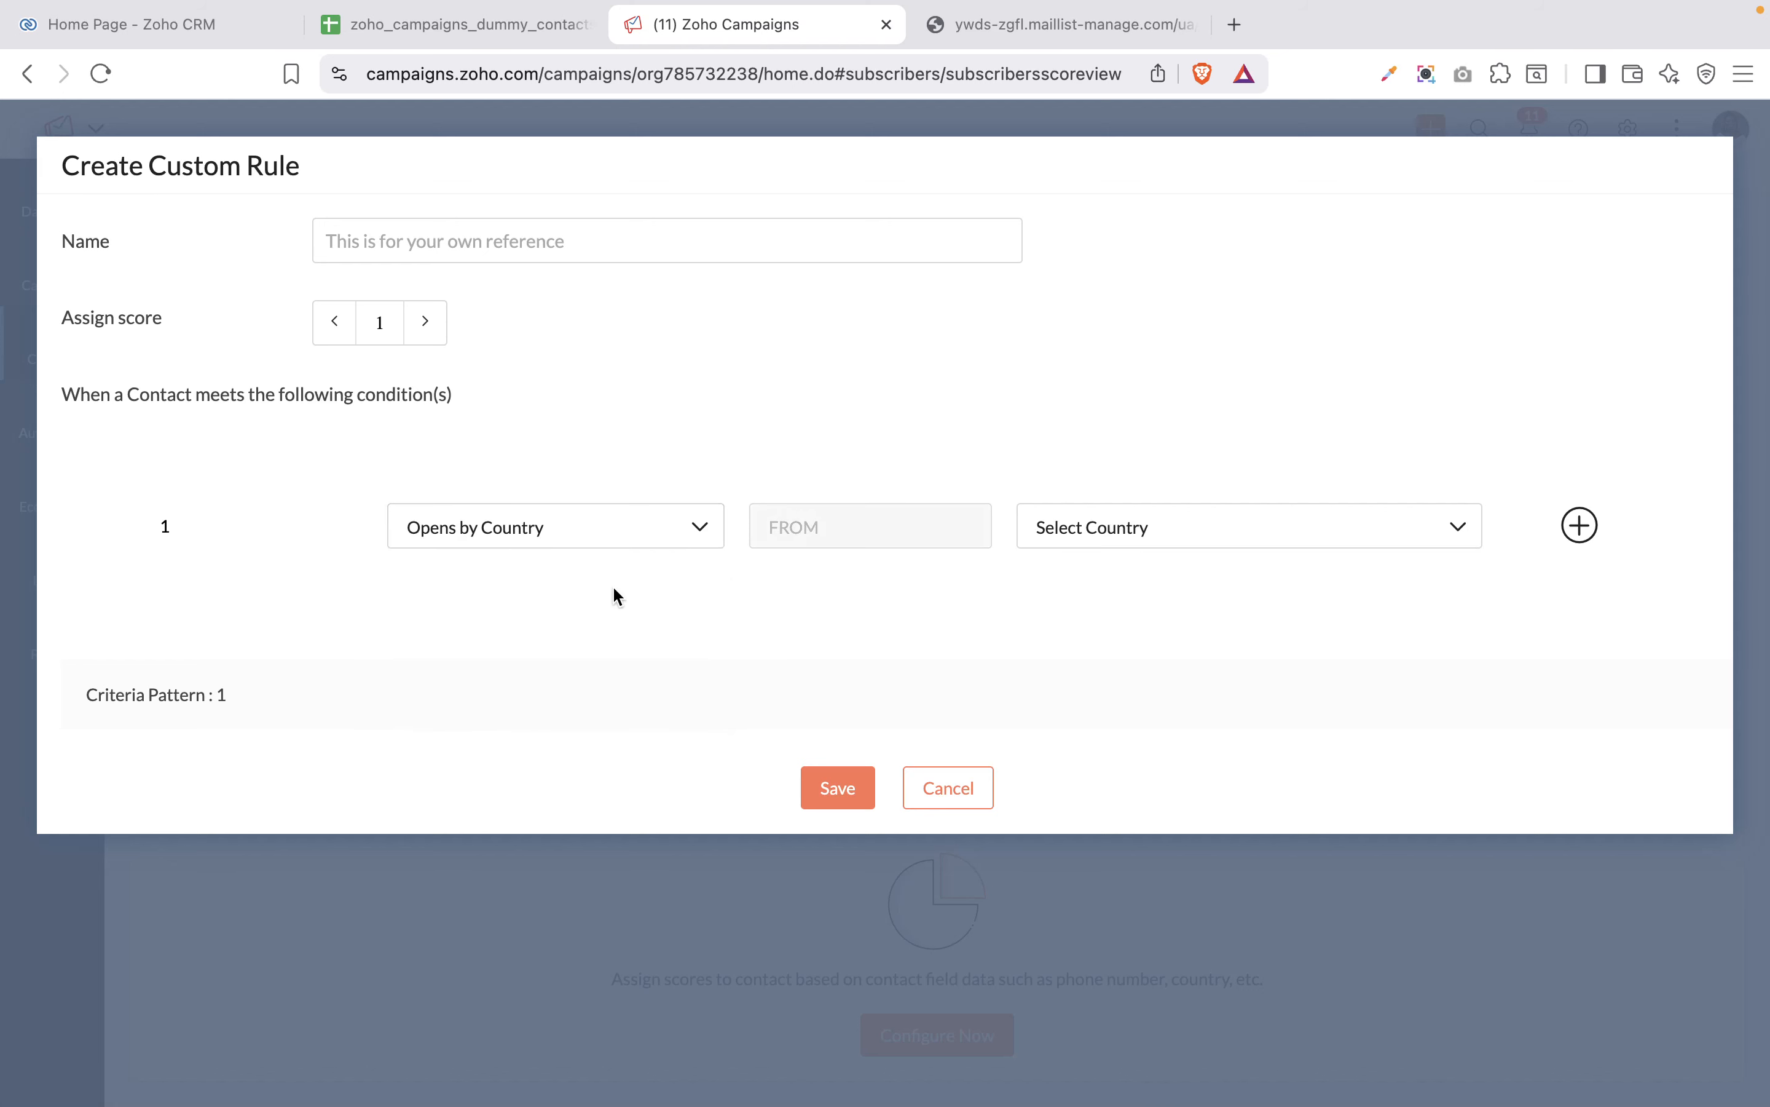
Step: Search for and choose Nigeria as the country for the Opens by Country condition
click(1144, 541)
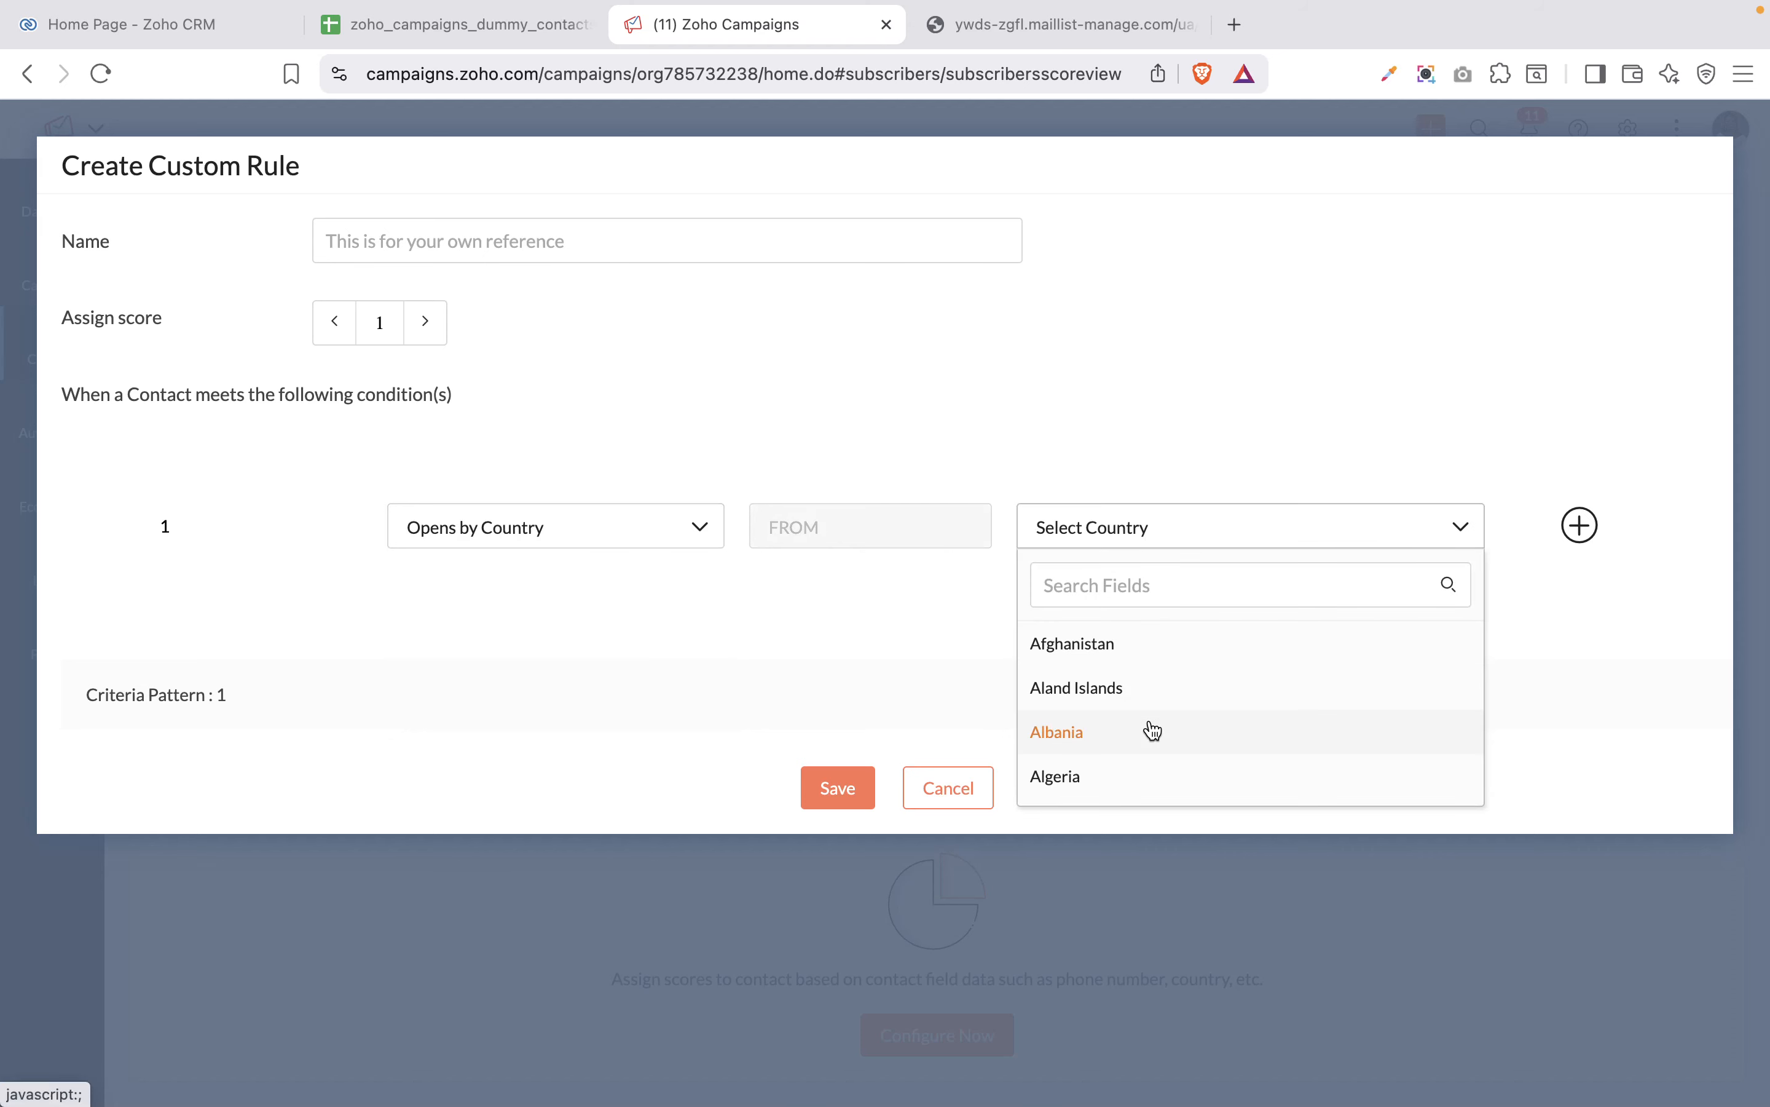
scroll(1153, 731, down, 20)
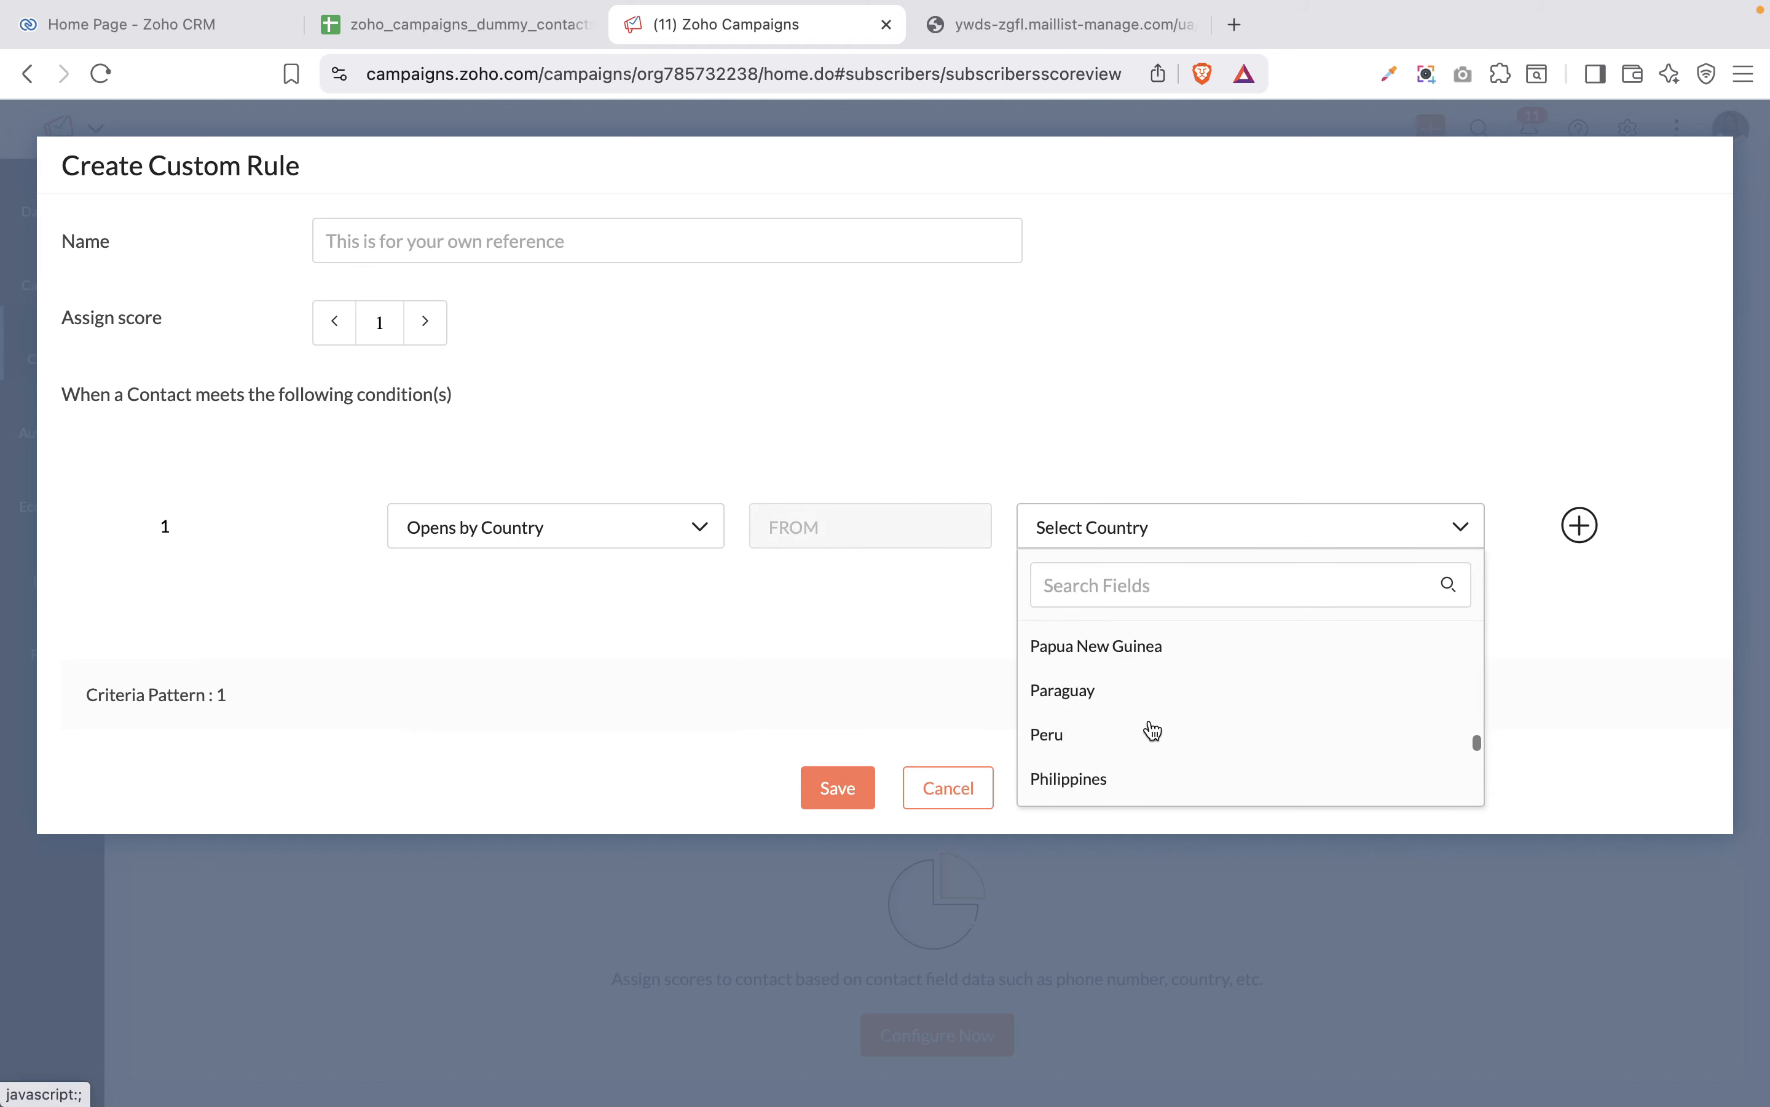
click(1090, 581)
text(n)
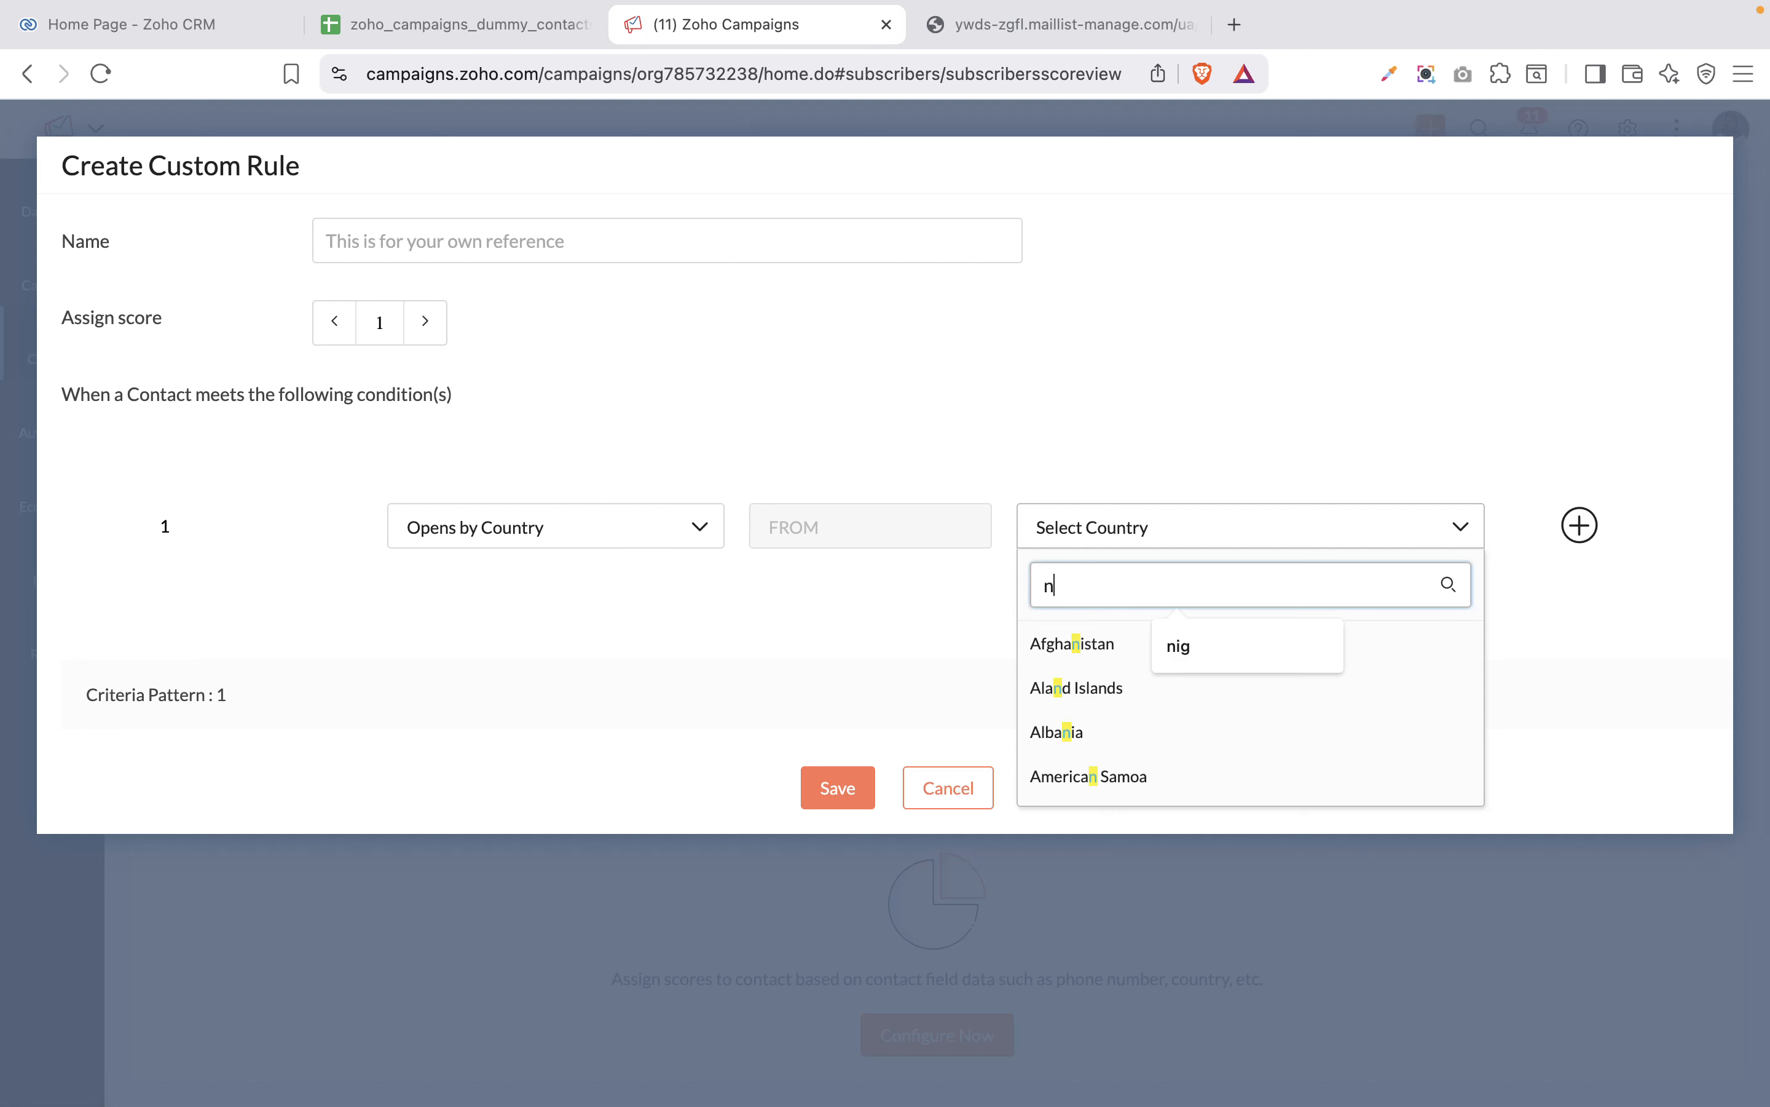
text(ige)
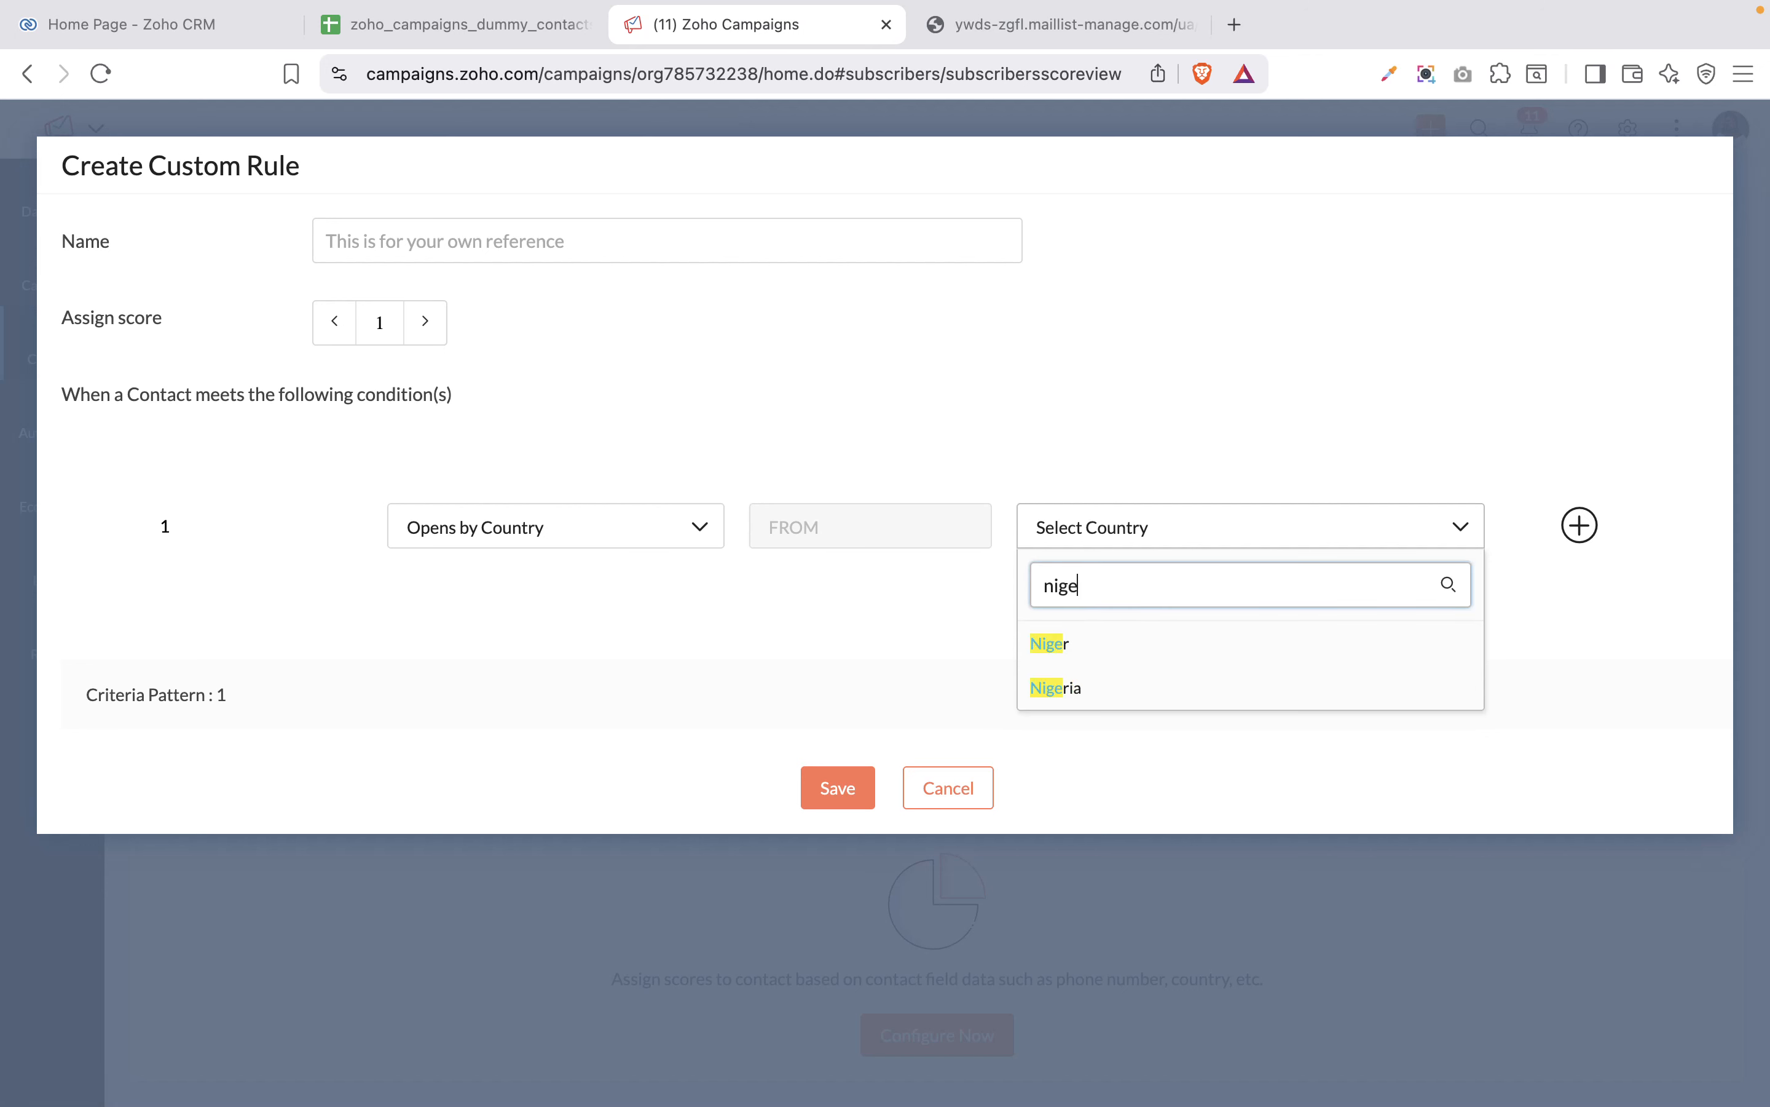
click(1057, 687)
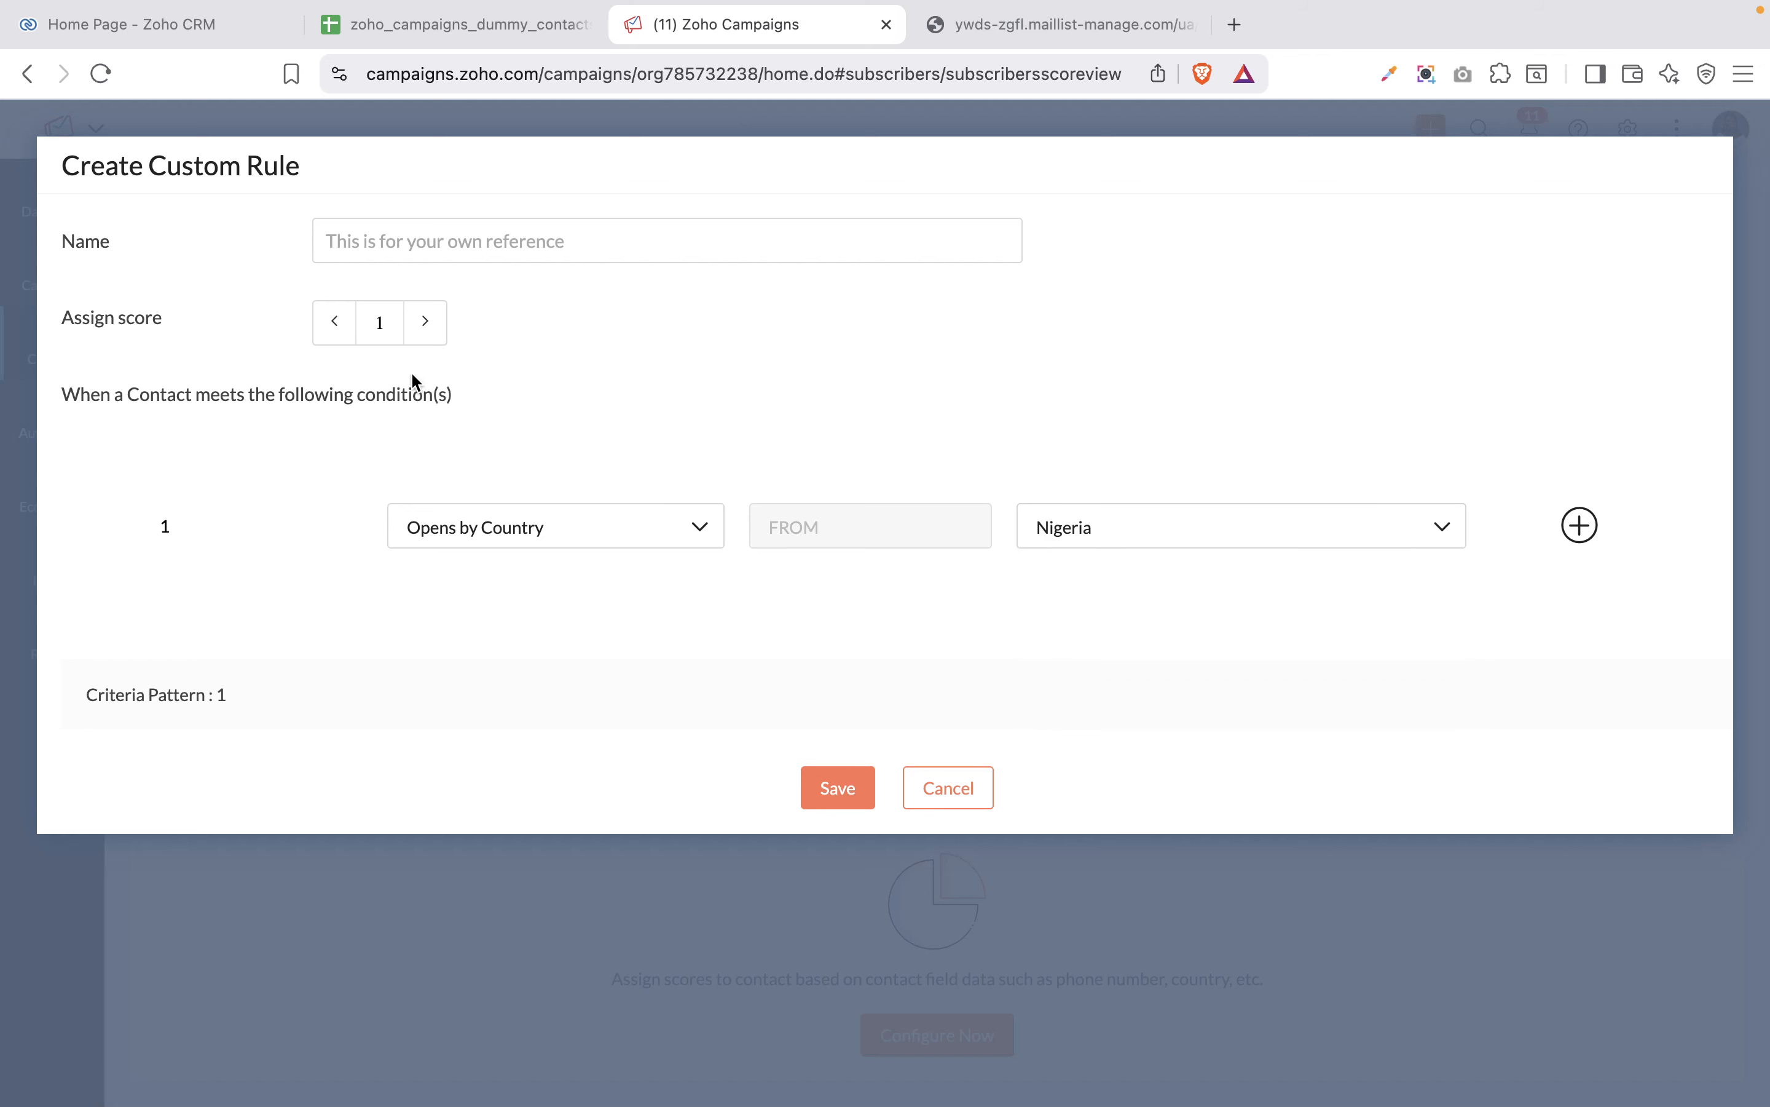
Step: Assign a score of 10 to the custom rule and name it "From Nigeria"
click(385, 322)
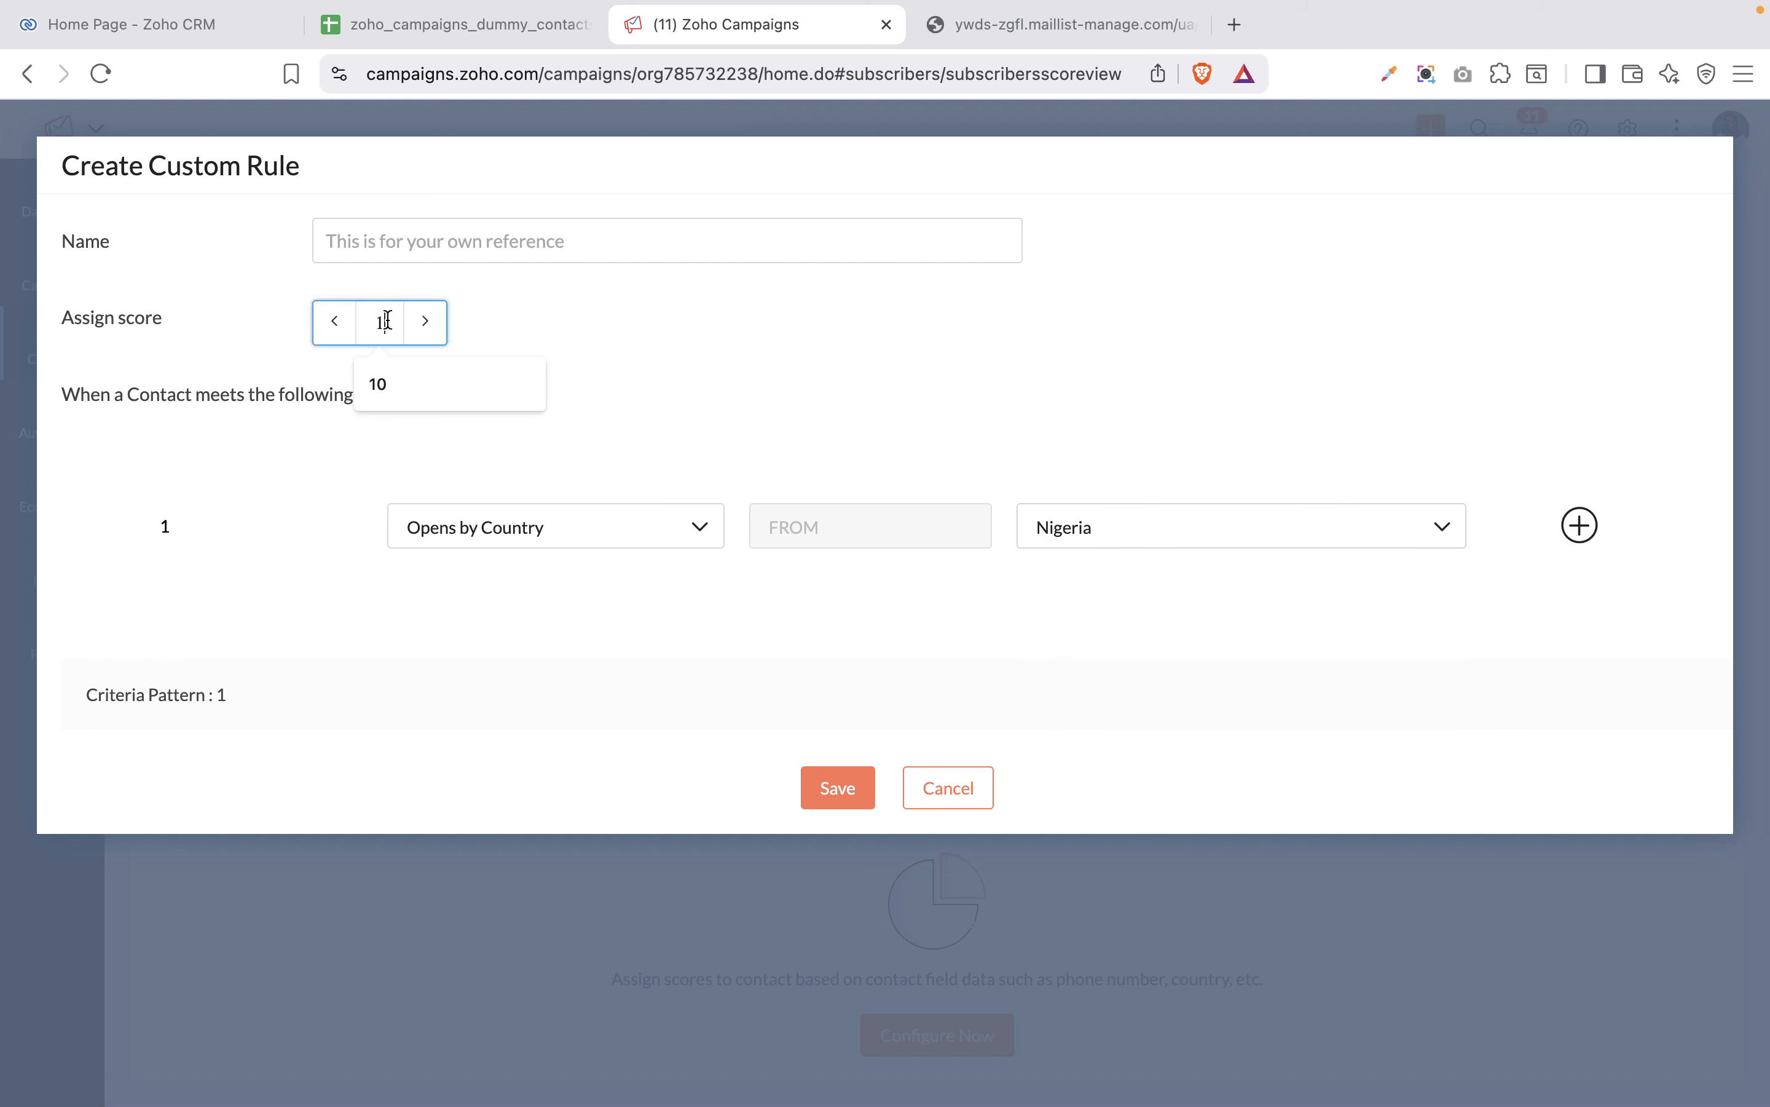
click(383, 380)
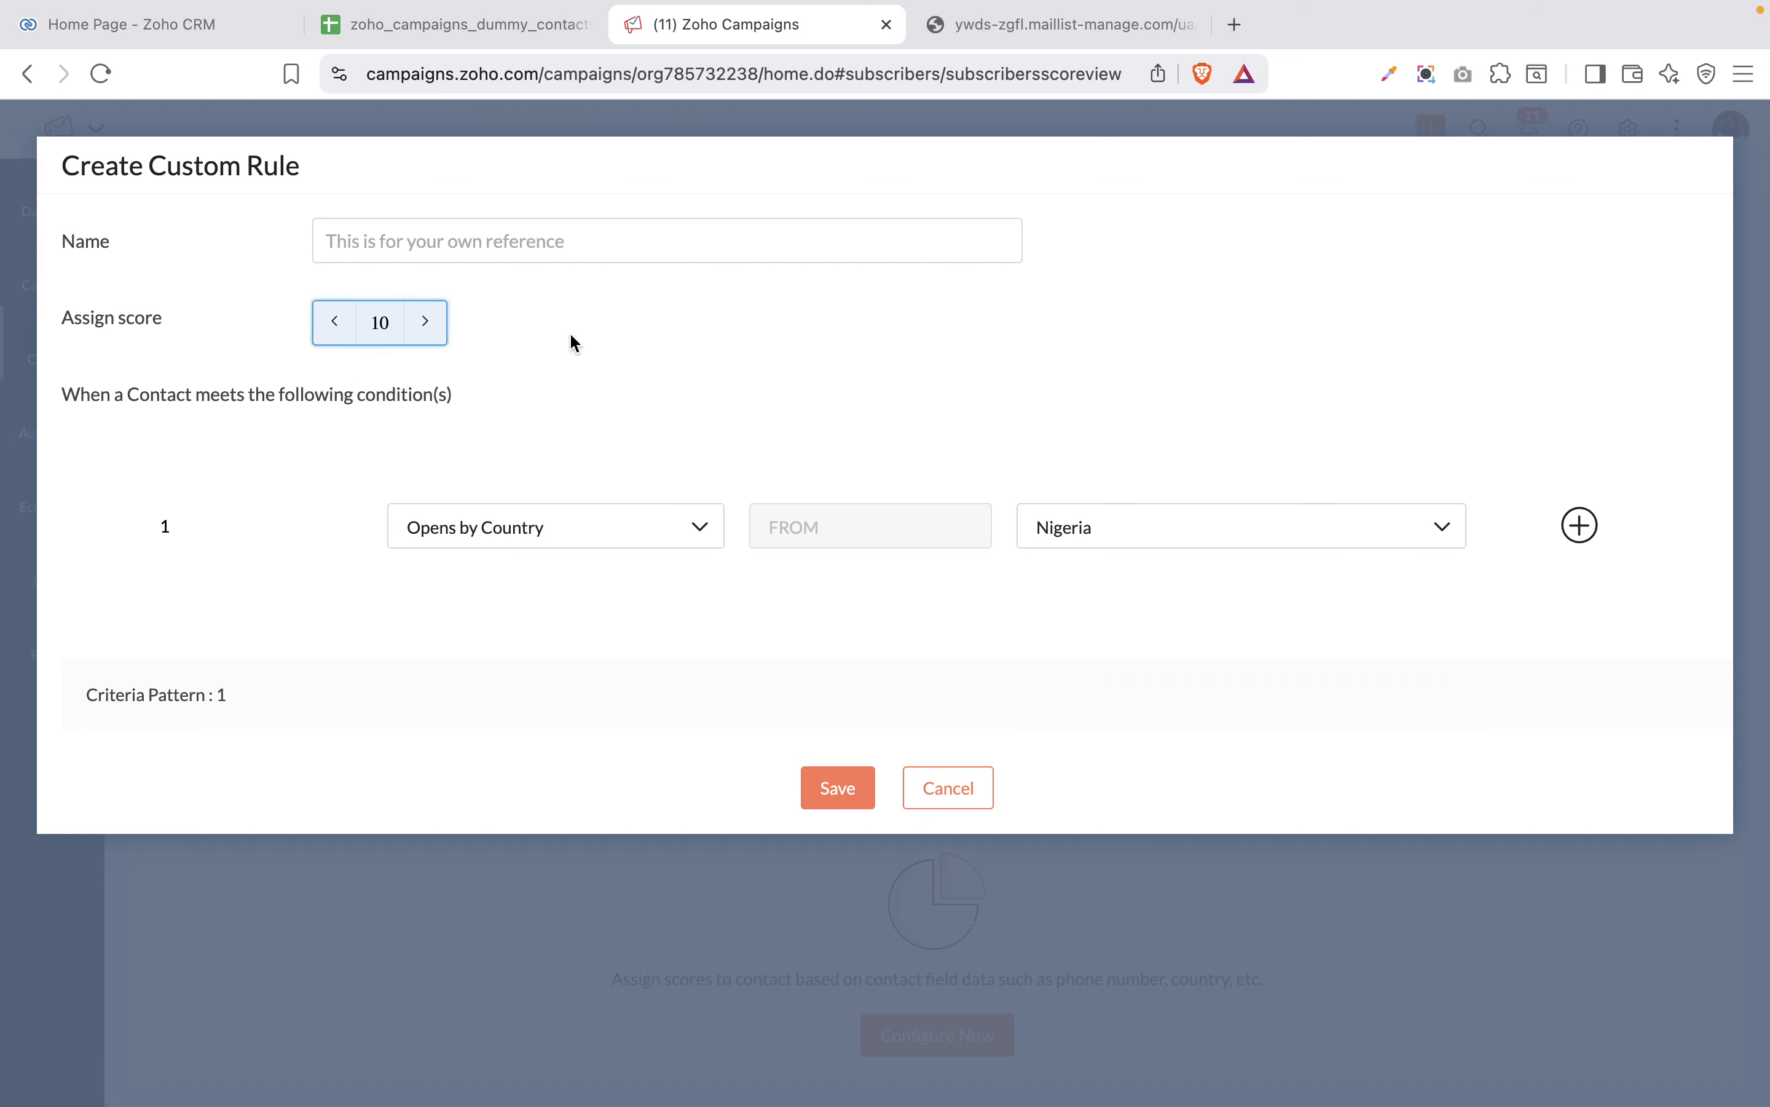
click(430, 231)
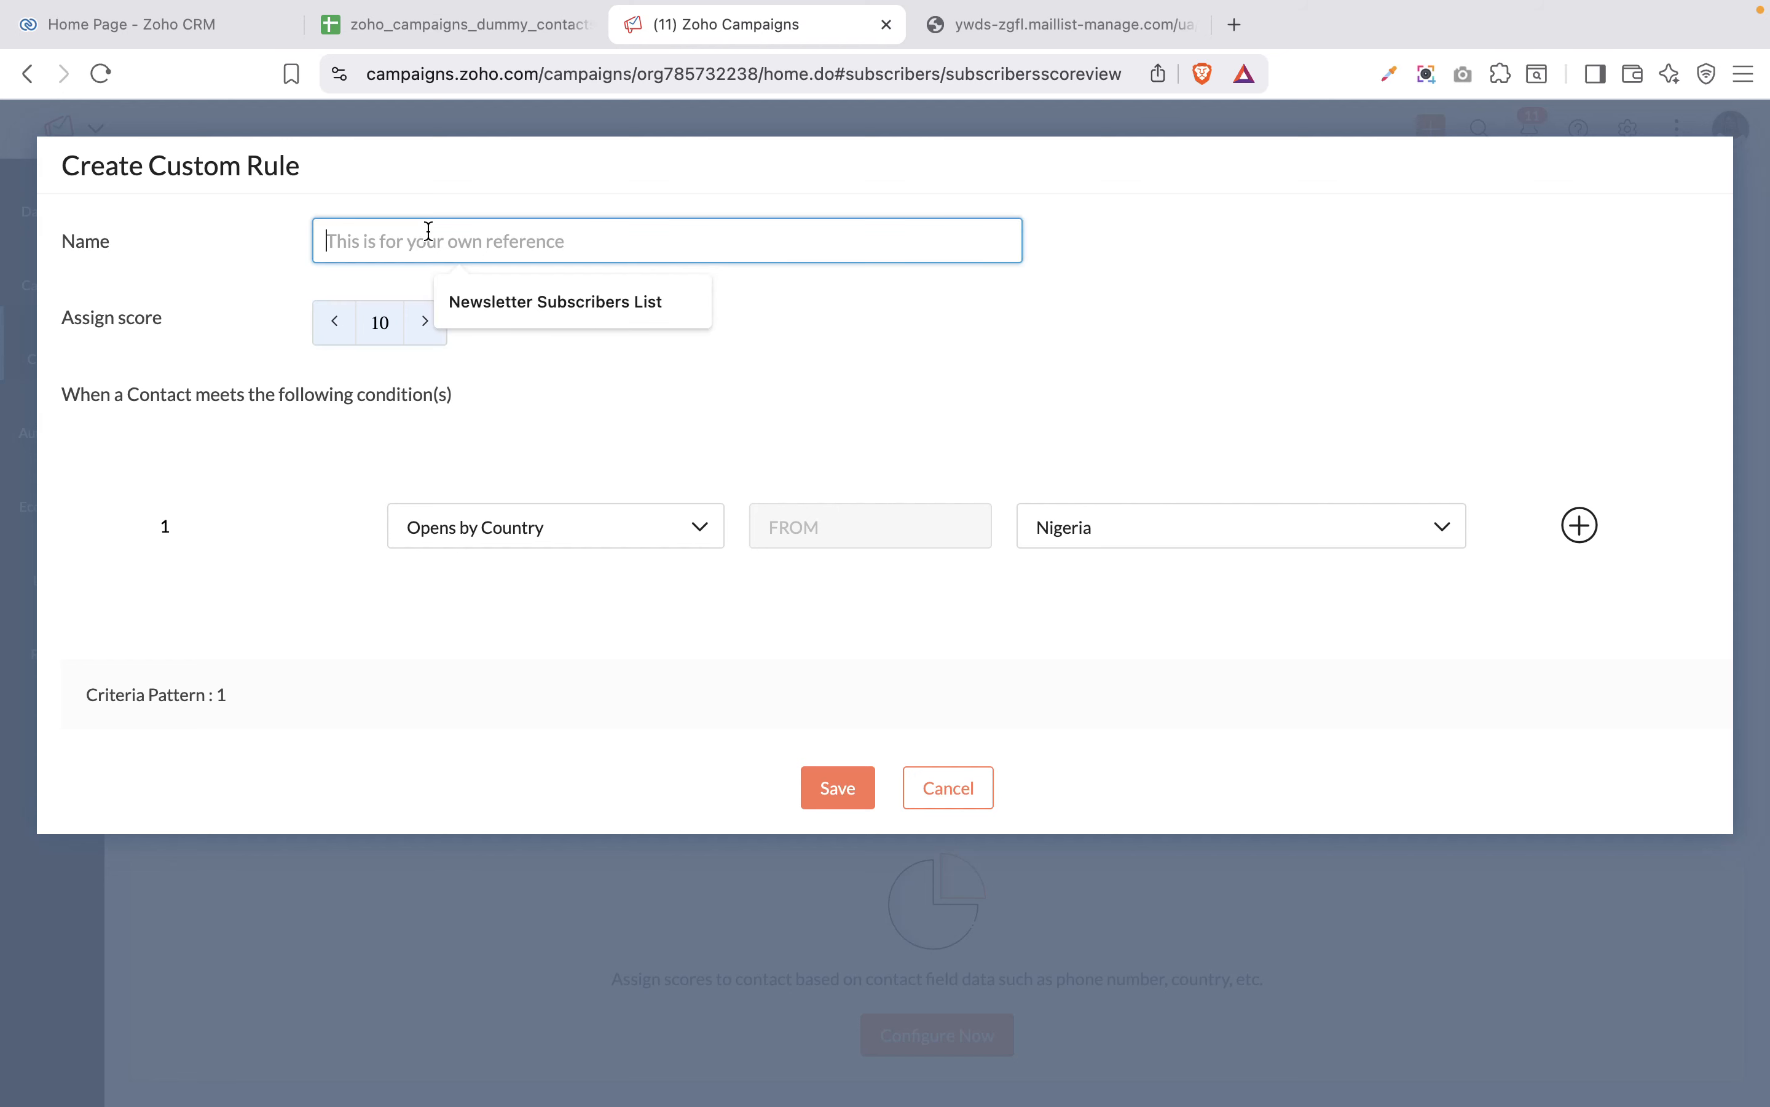
text(Fr)
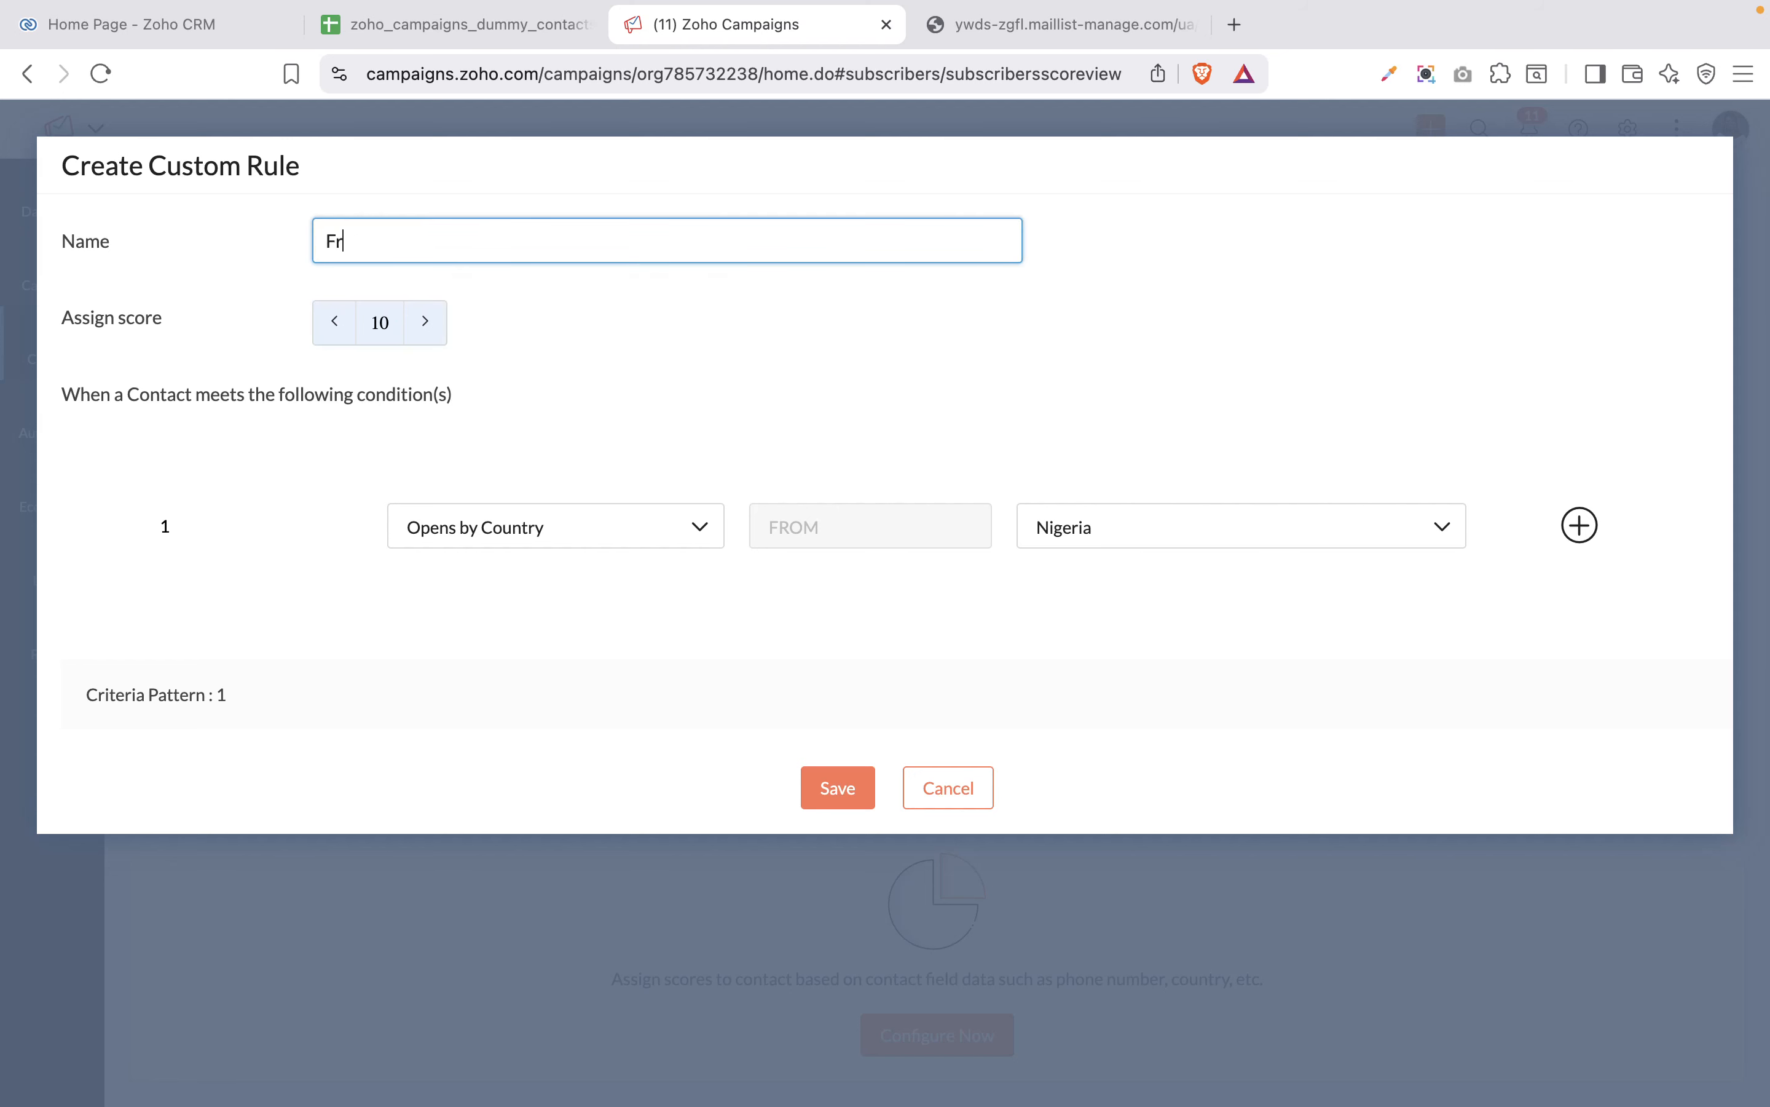
text(om Nigeria)
click(1584, 525)
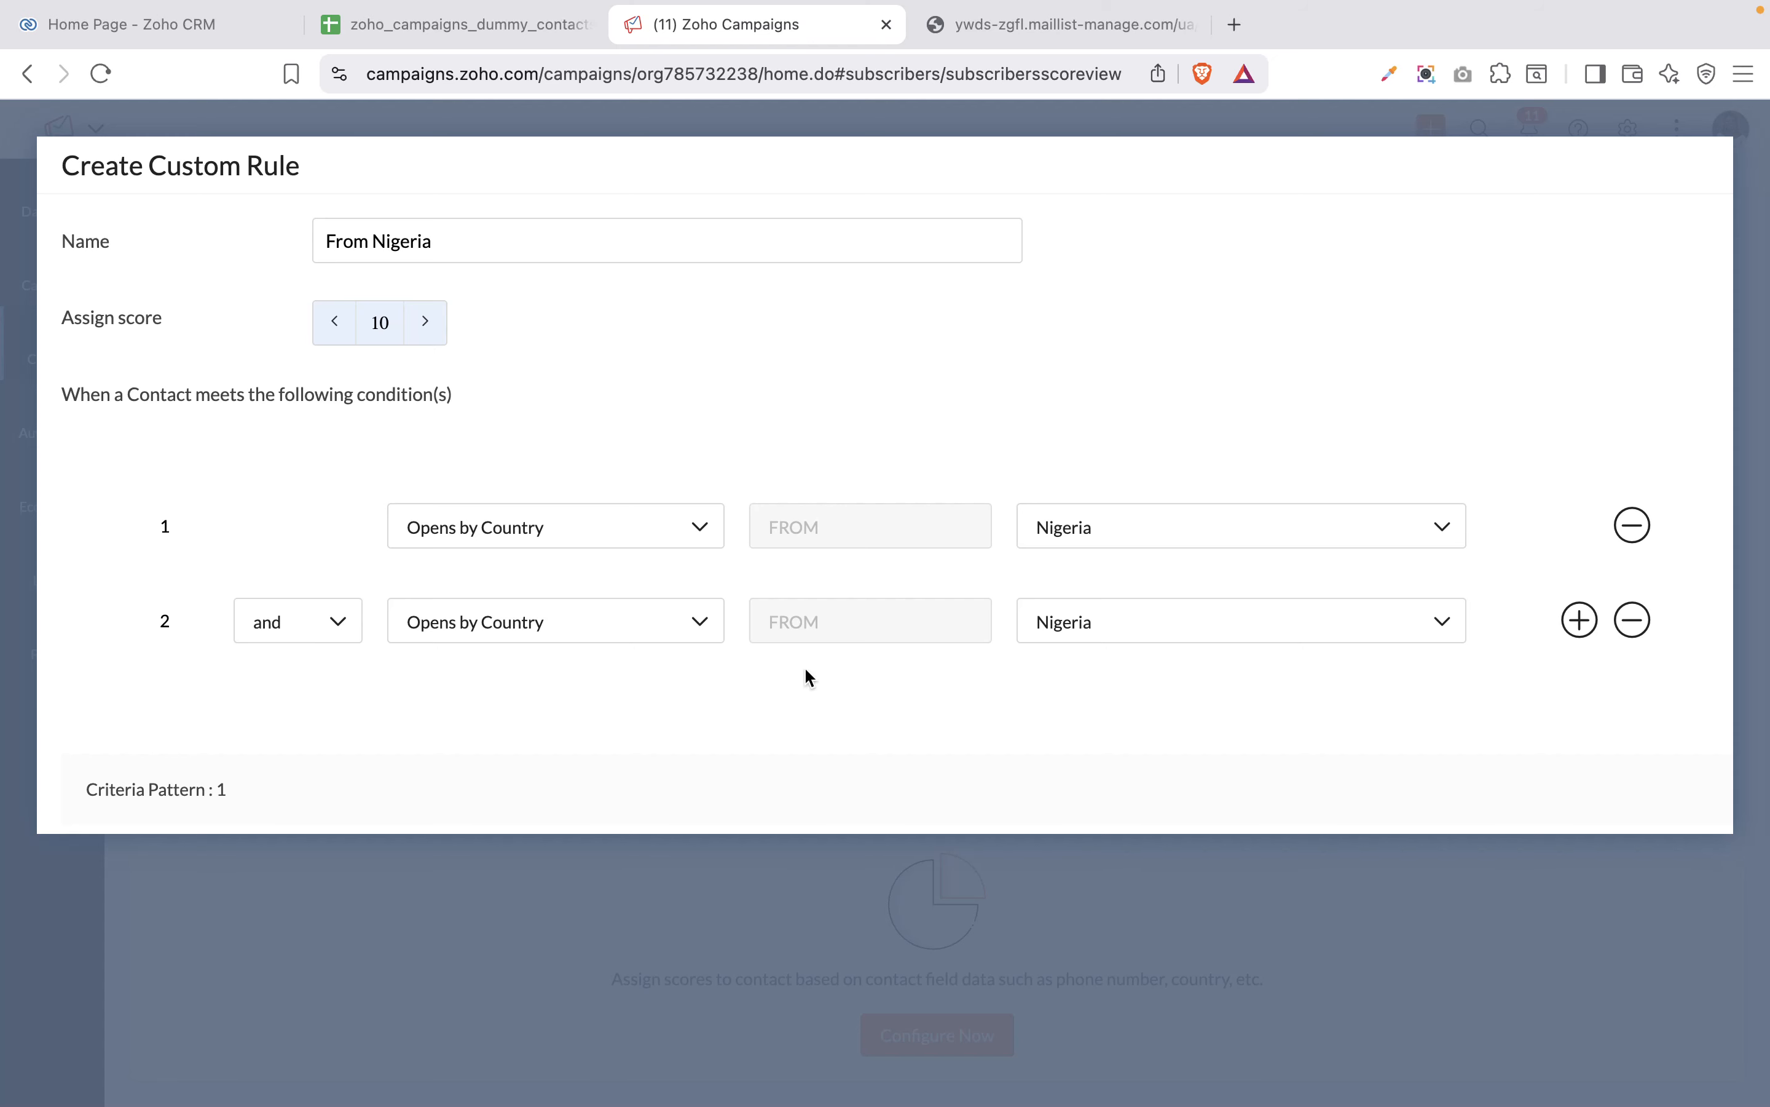
scroll(806, 676, down, 2)
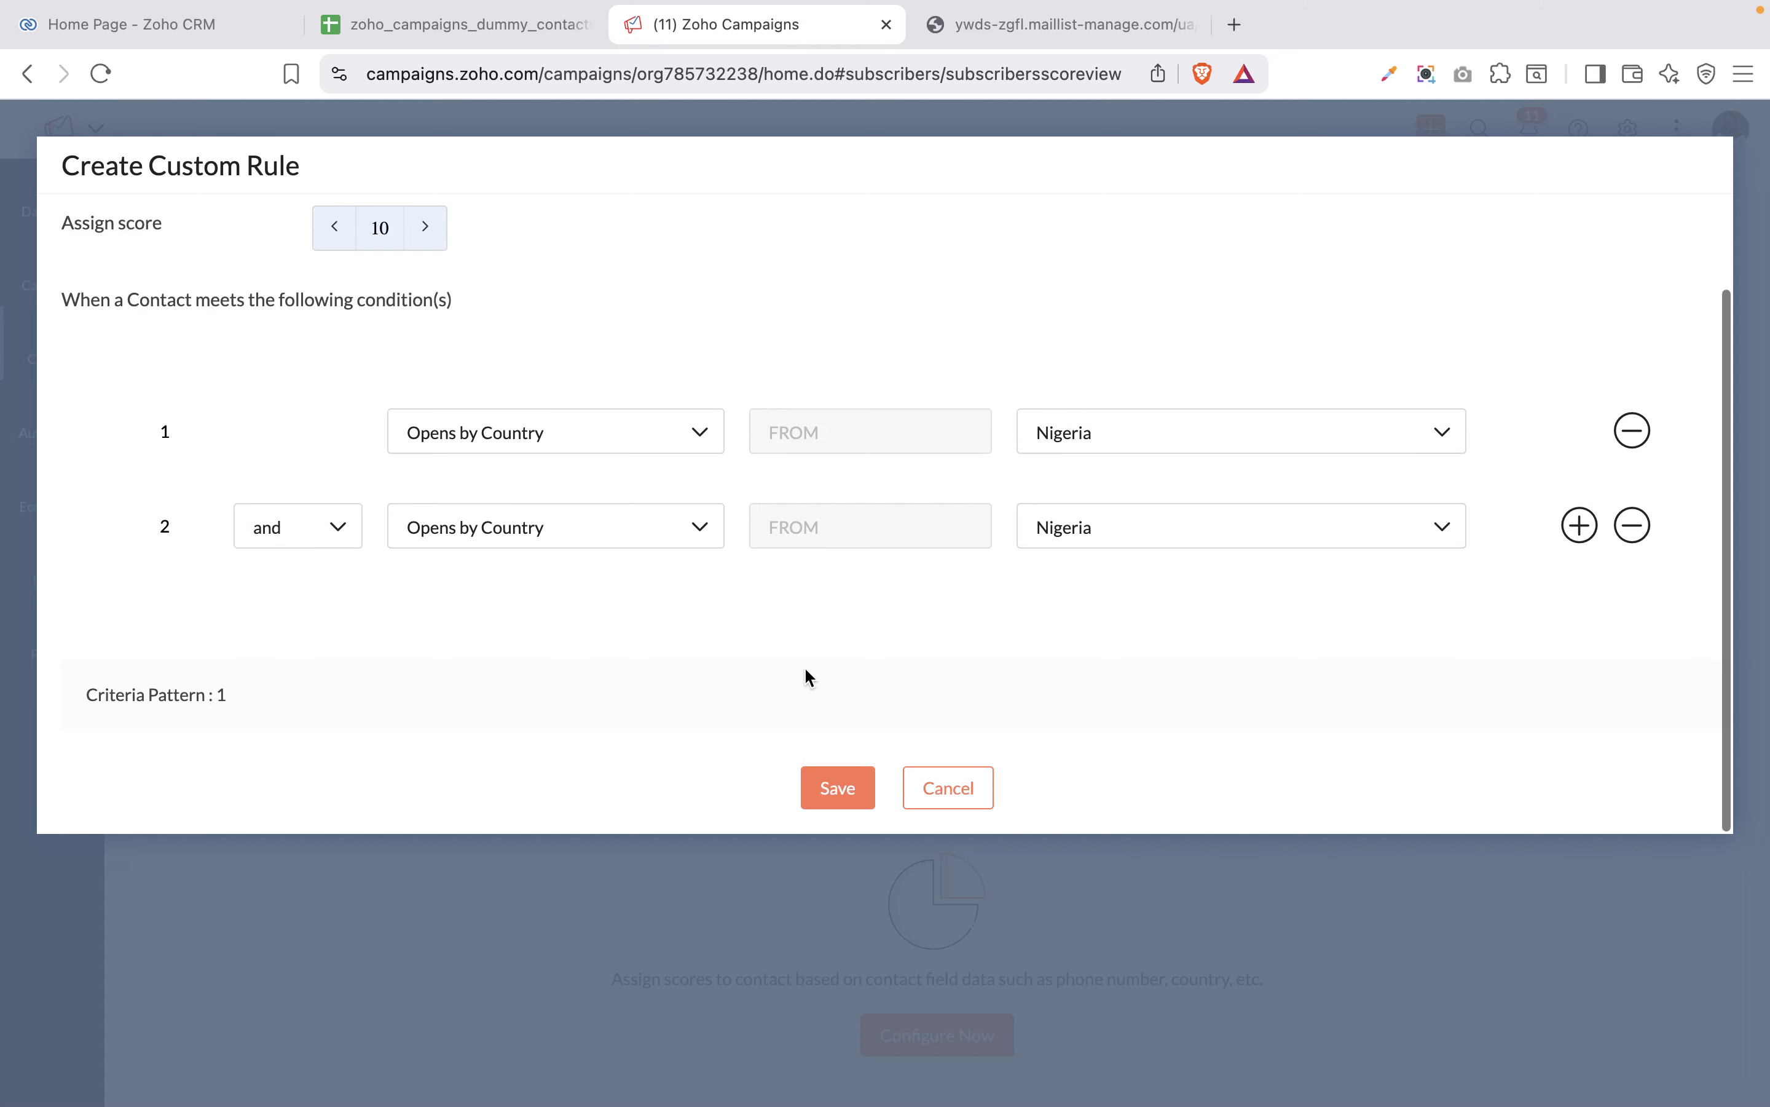
click(848, 798)
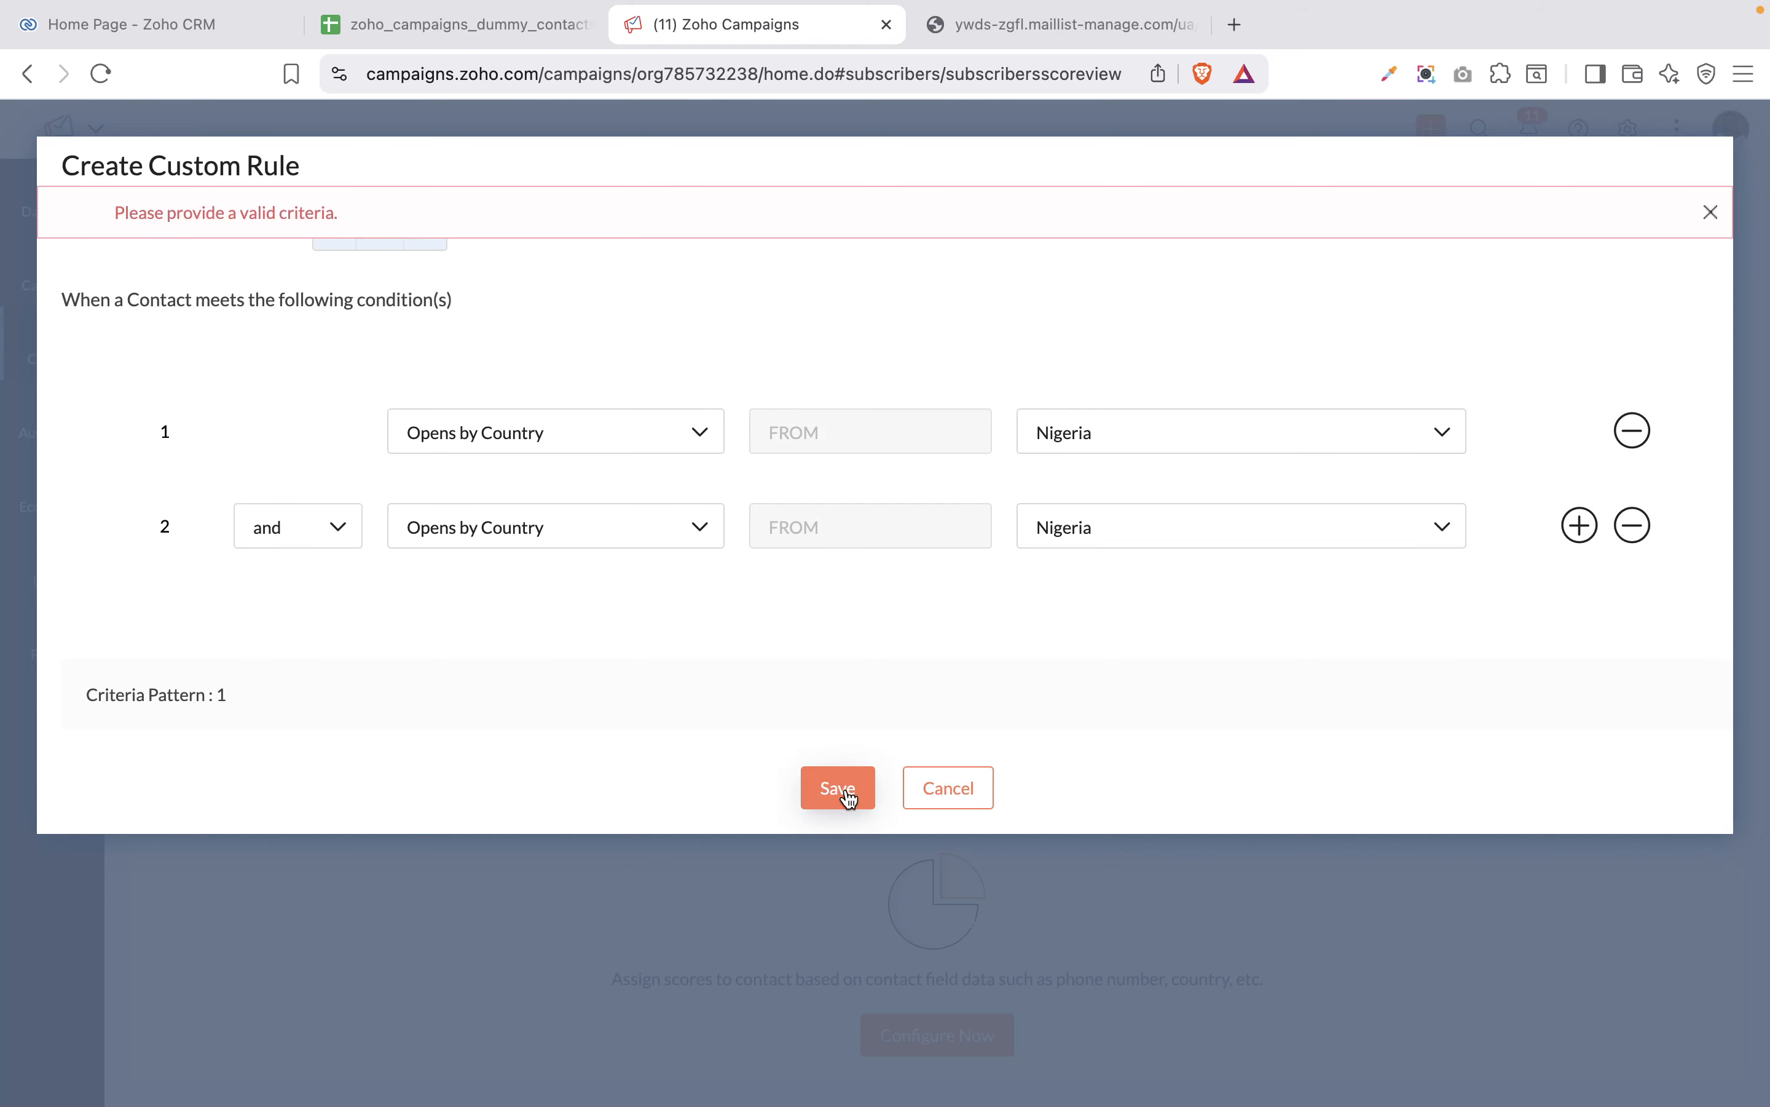
click(1632, 530)
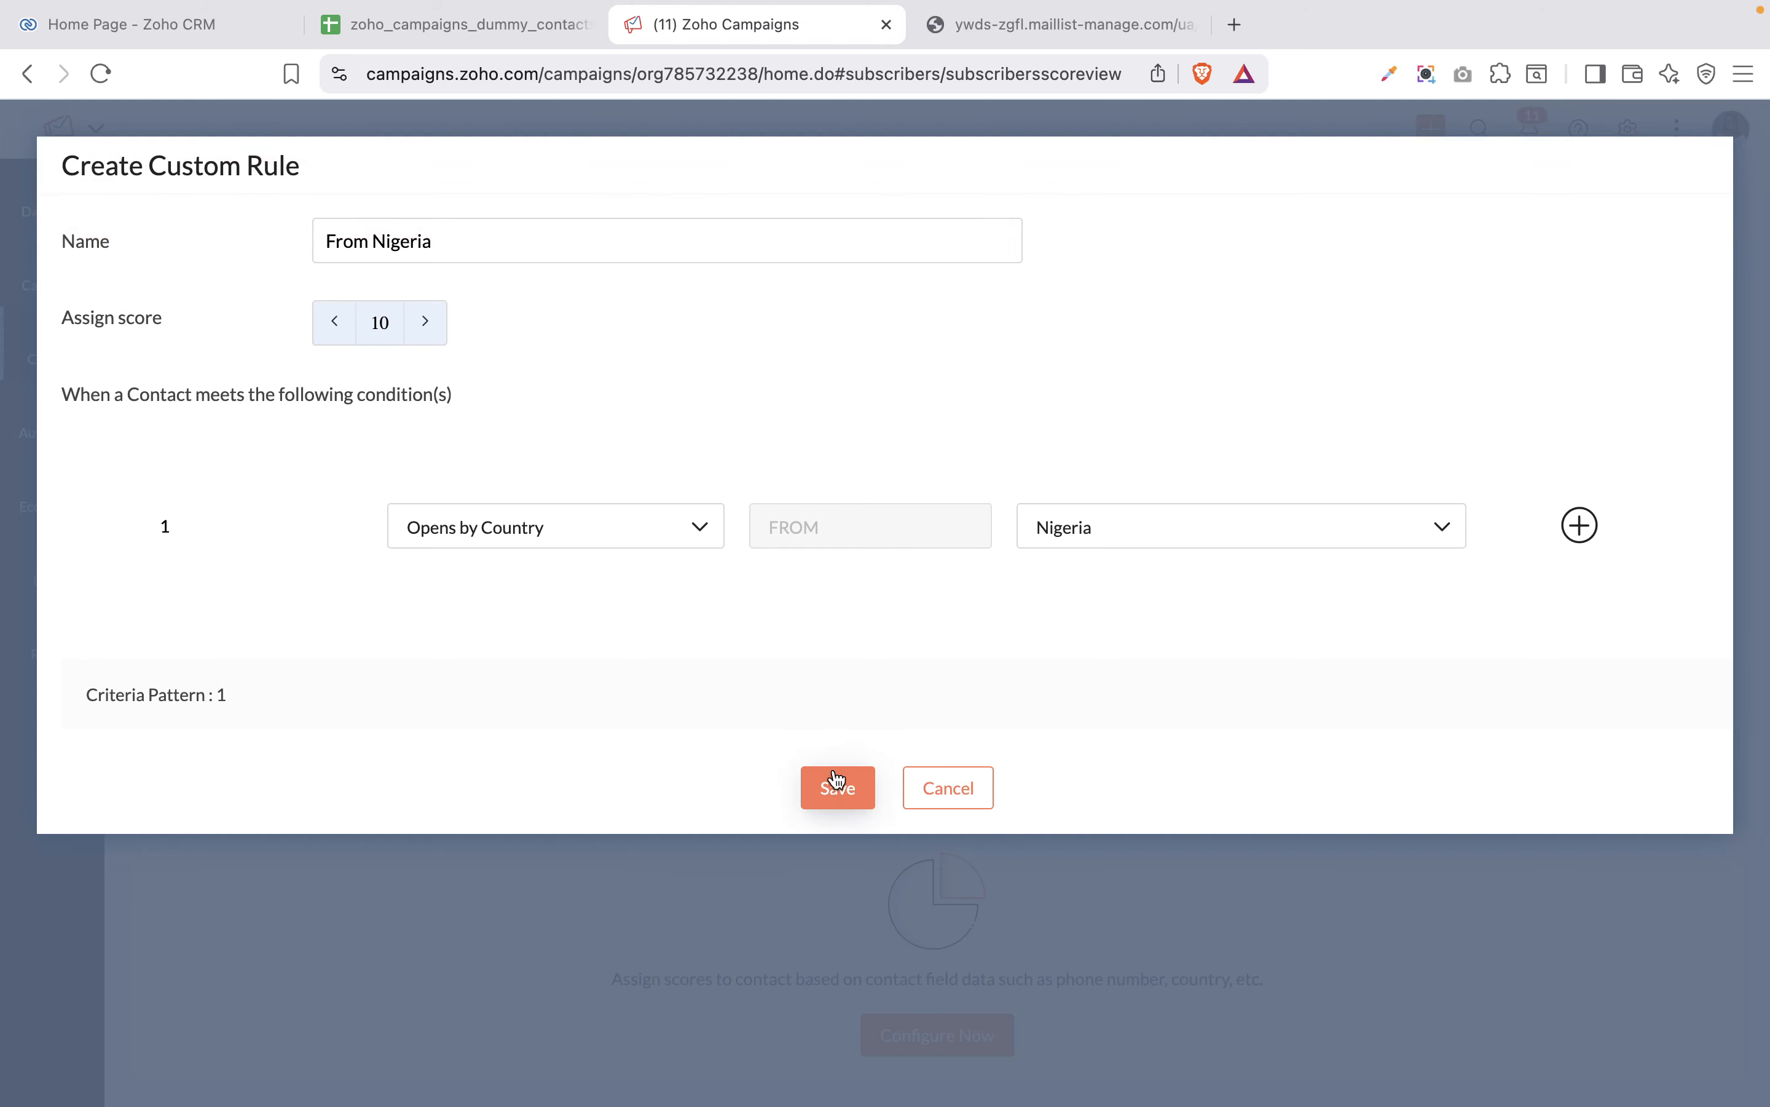
Step: Save the "From Nigeria" custom rule with its single condition and look over the scoring setup
click(843, 796)
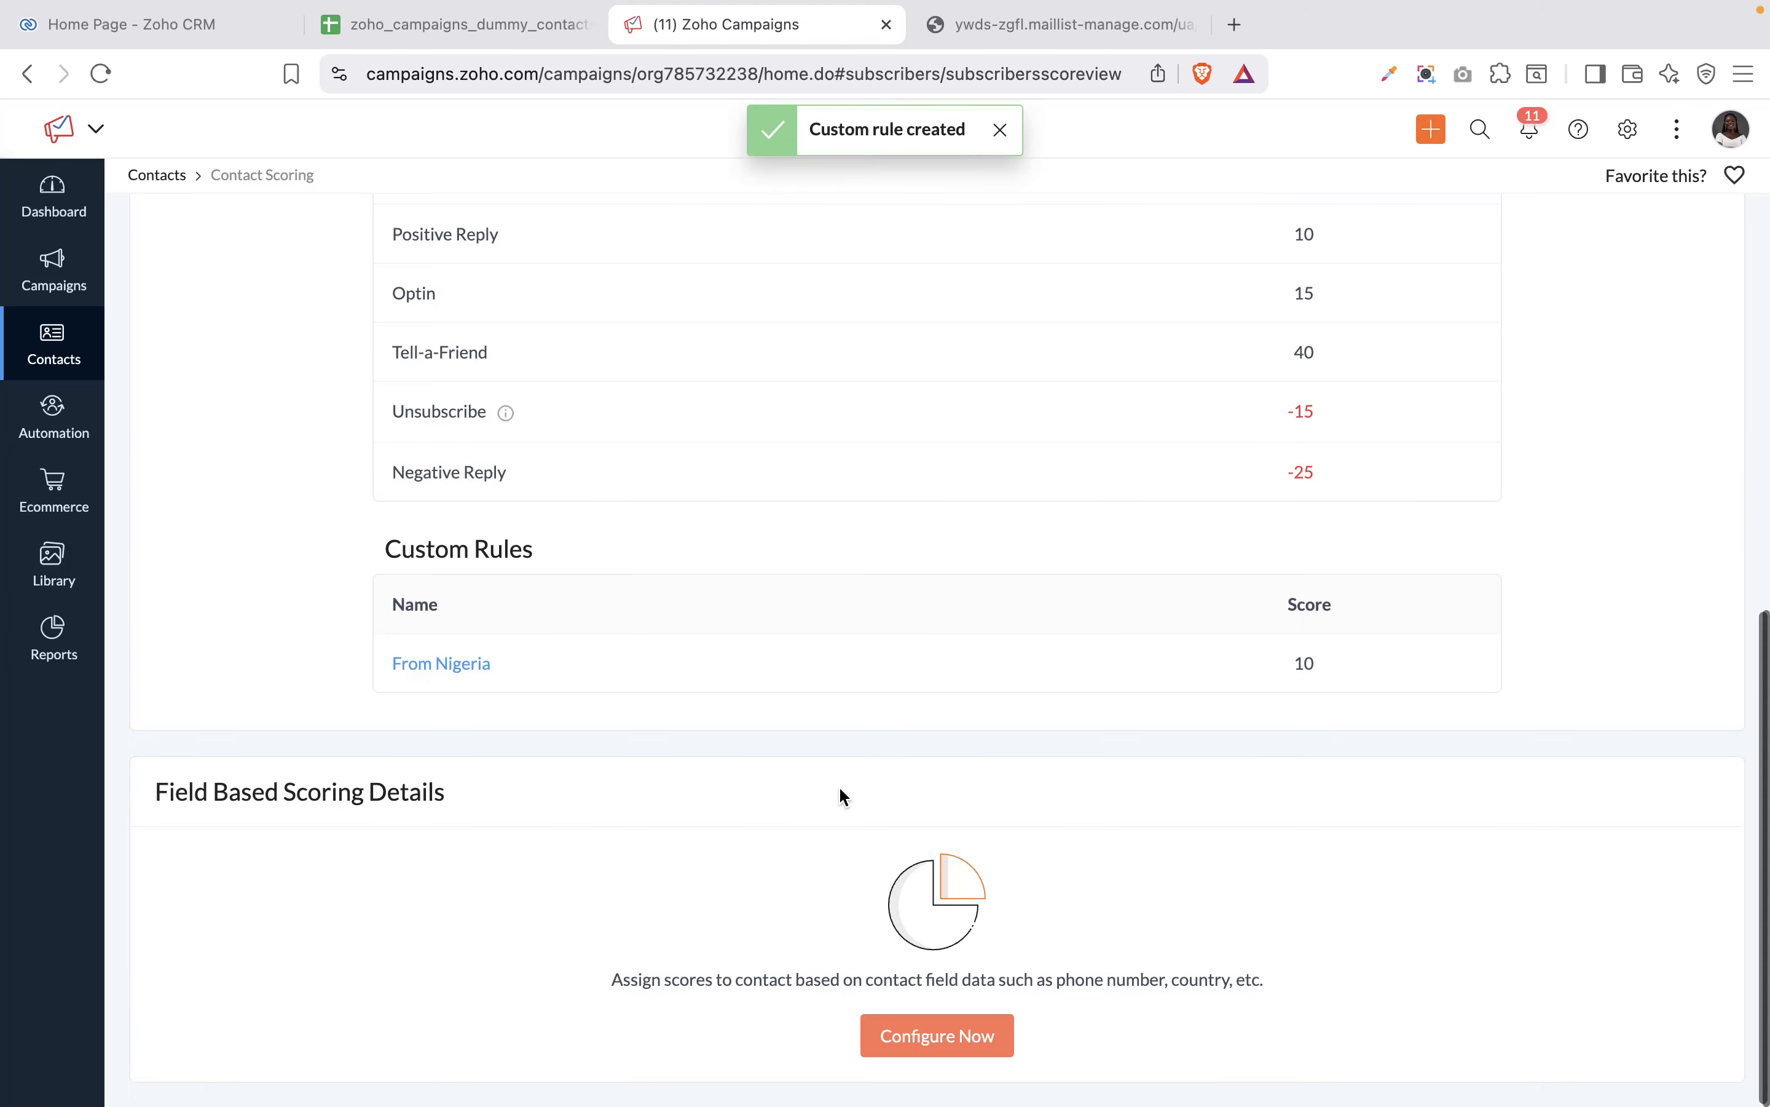
scroll(839, 761, down, 1)
scroll(840, 746, up, 7)
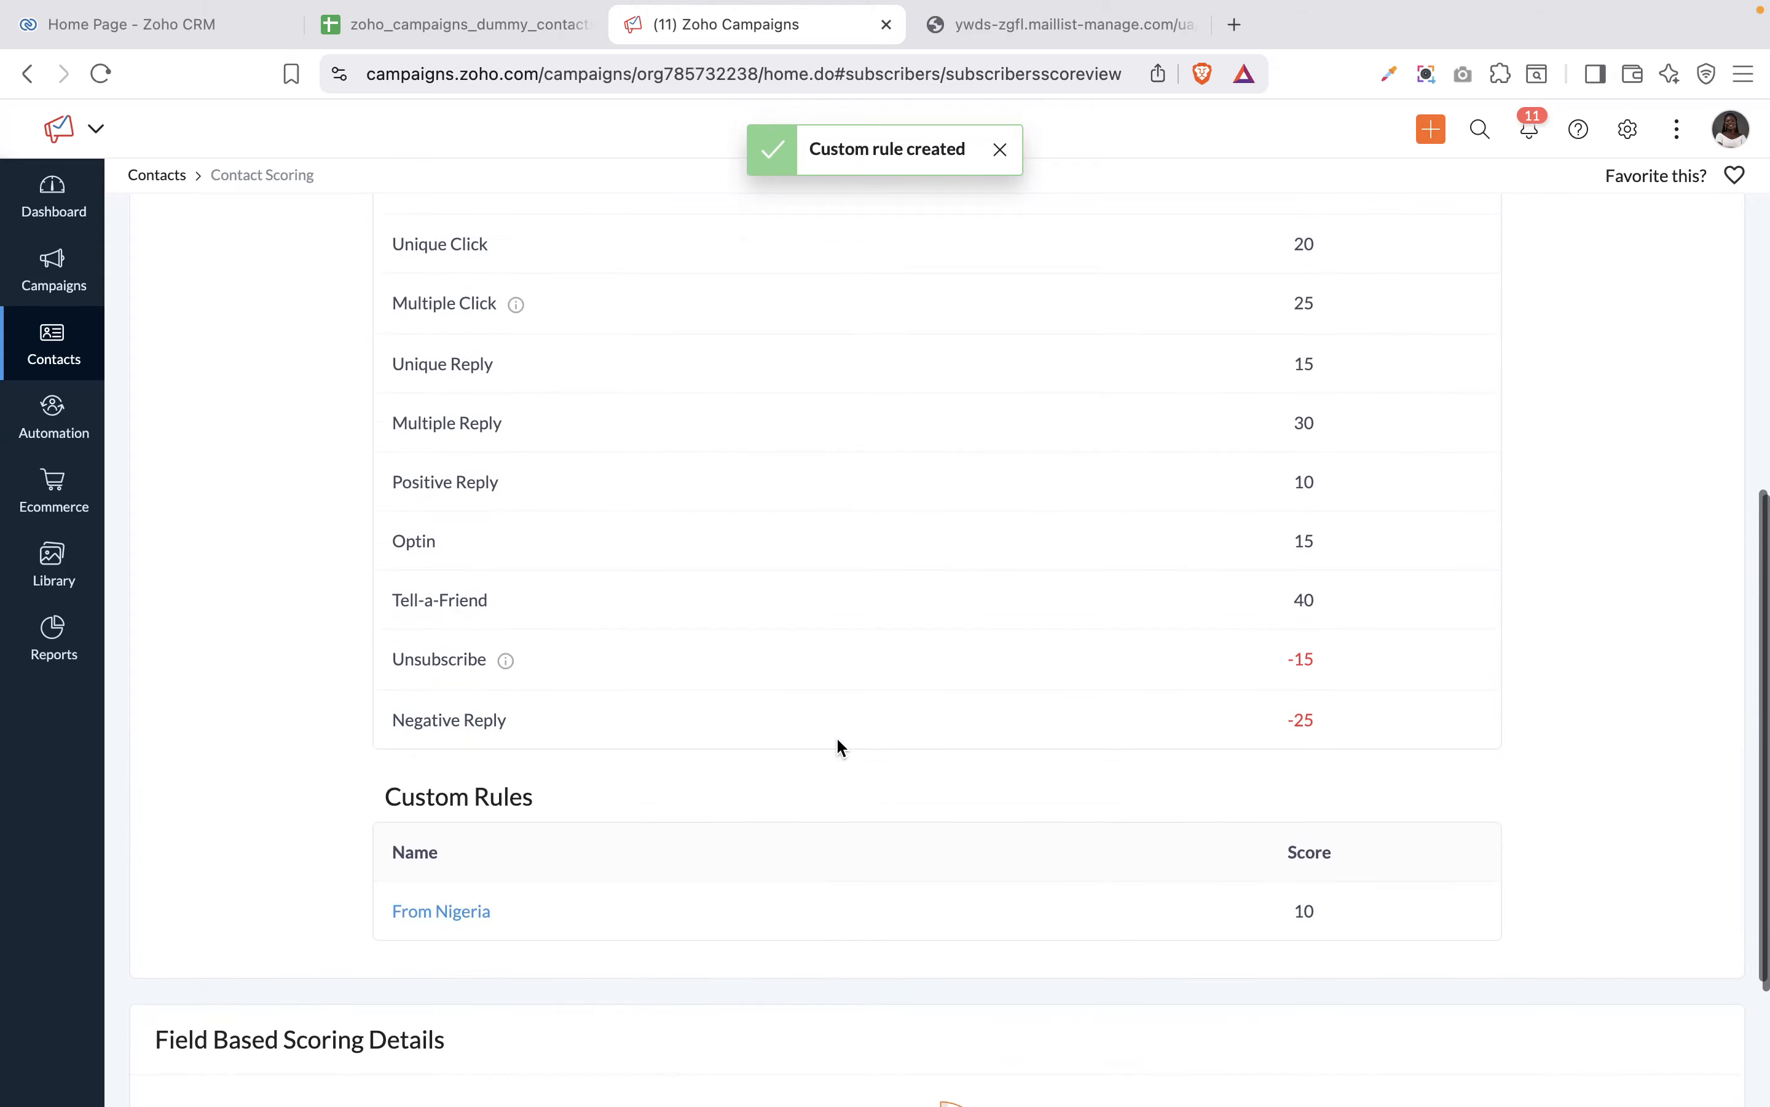
scroll(840, 746, down, 7)
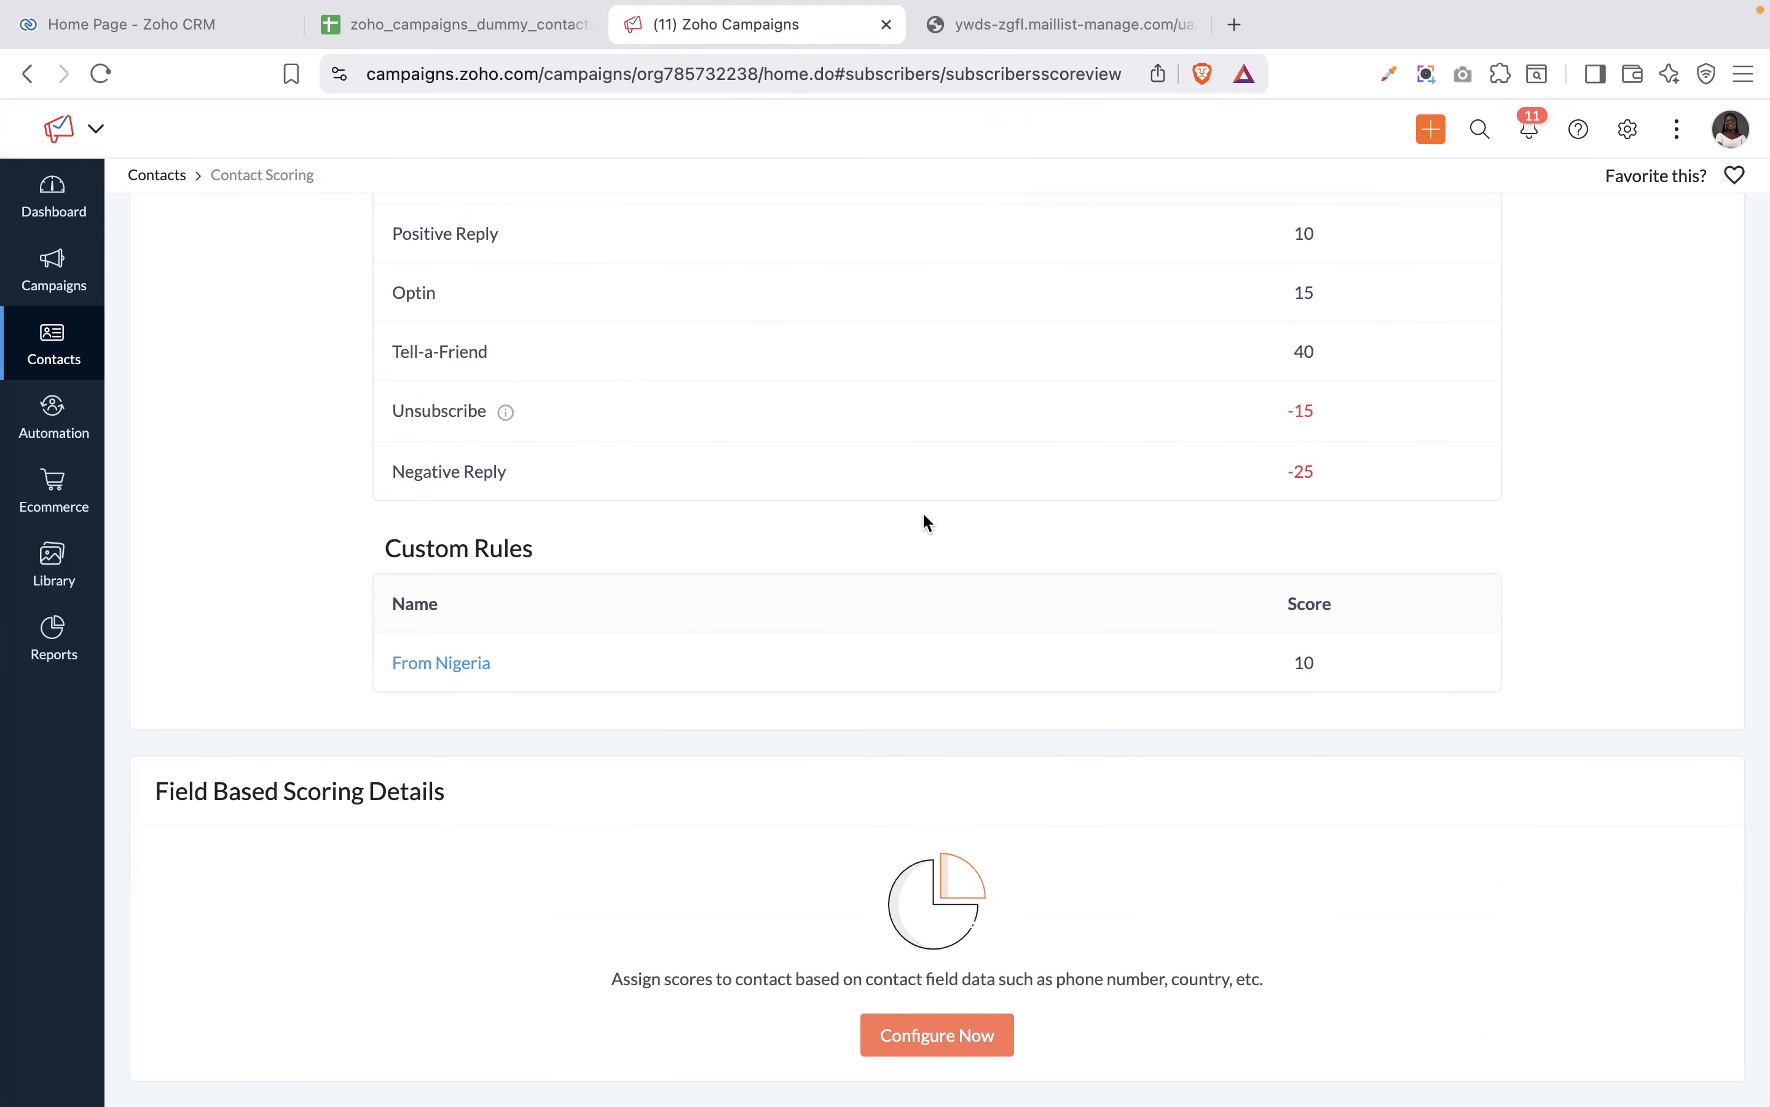
Step: Start configuring field-based scoring and name the new rule "Basic field scoring"
click(942, 1051)
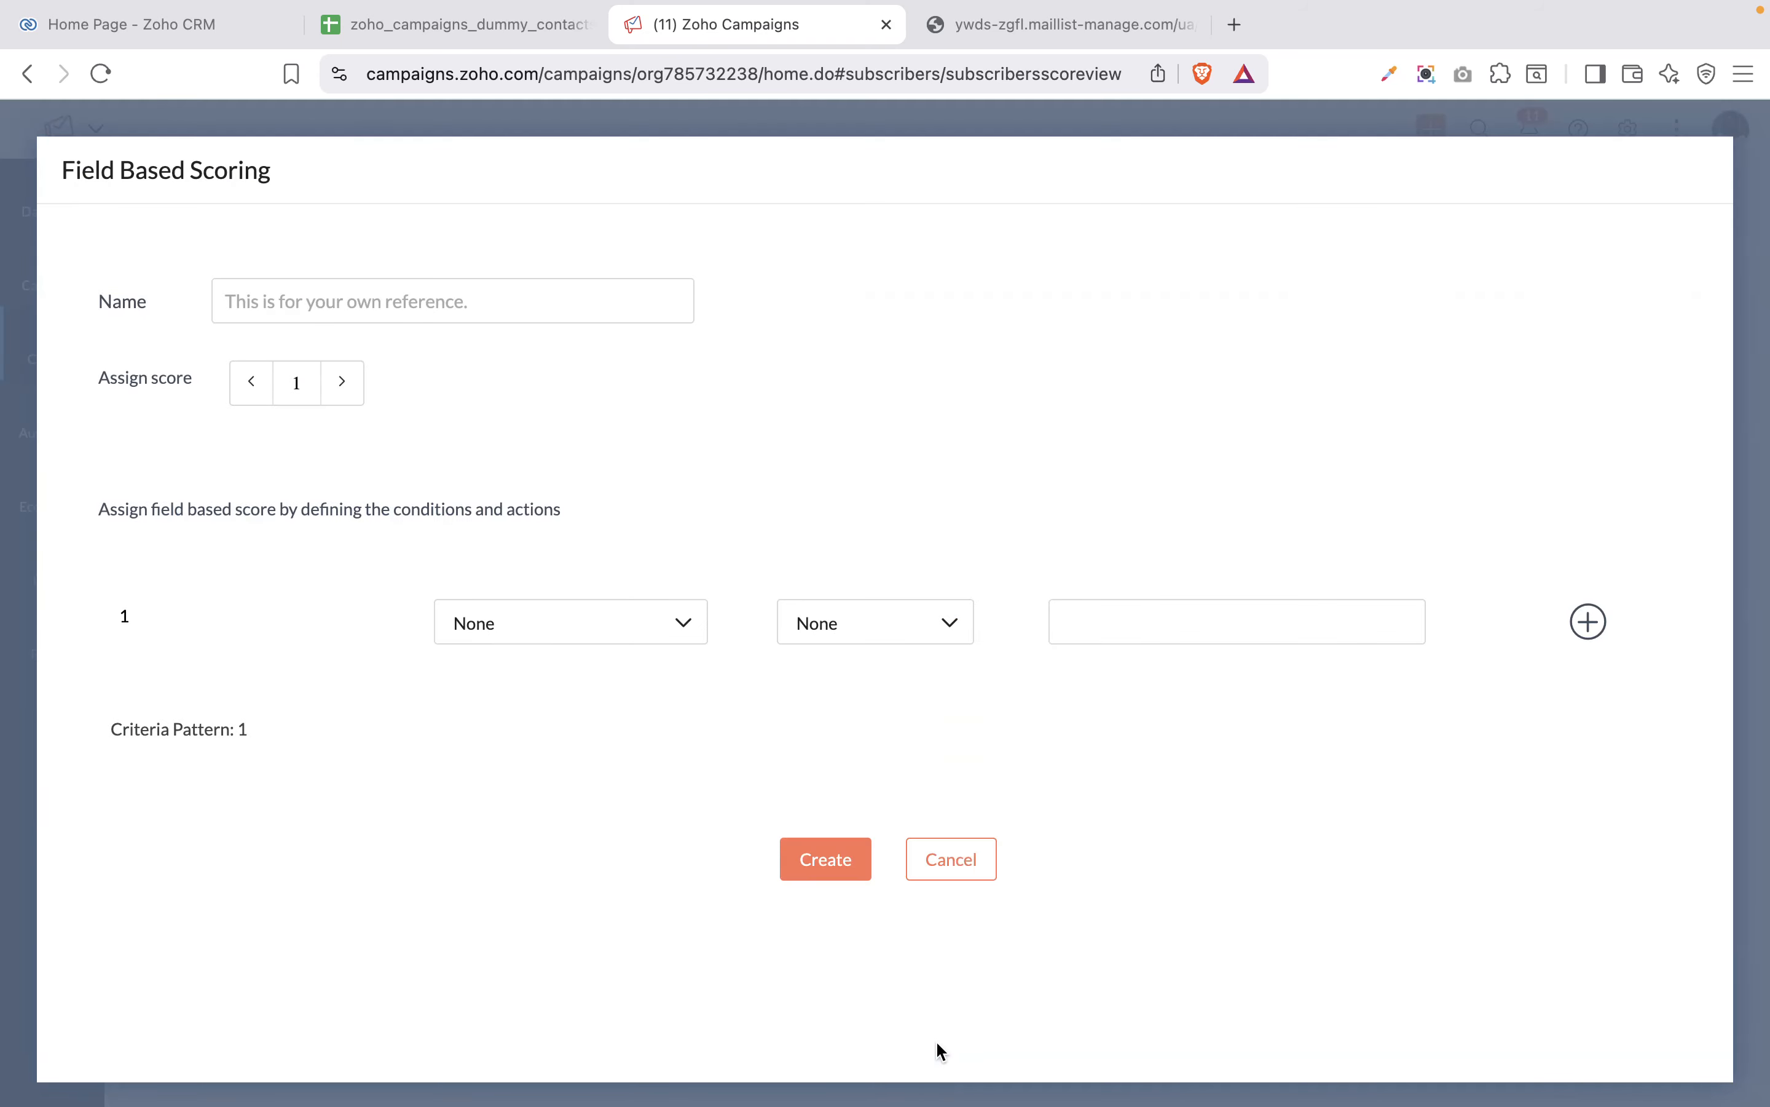
click(433, 311)
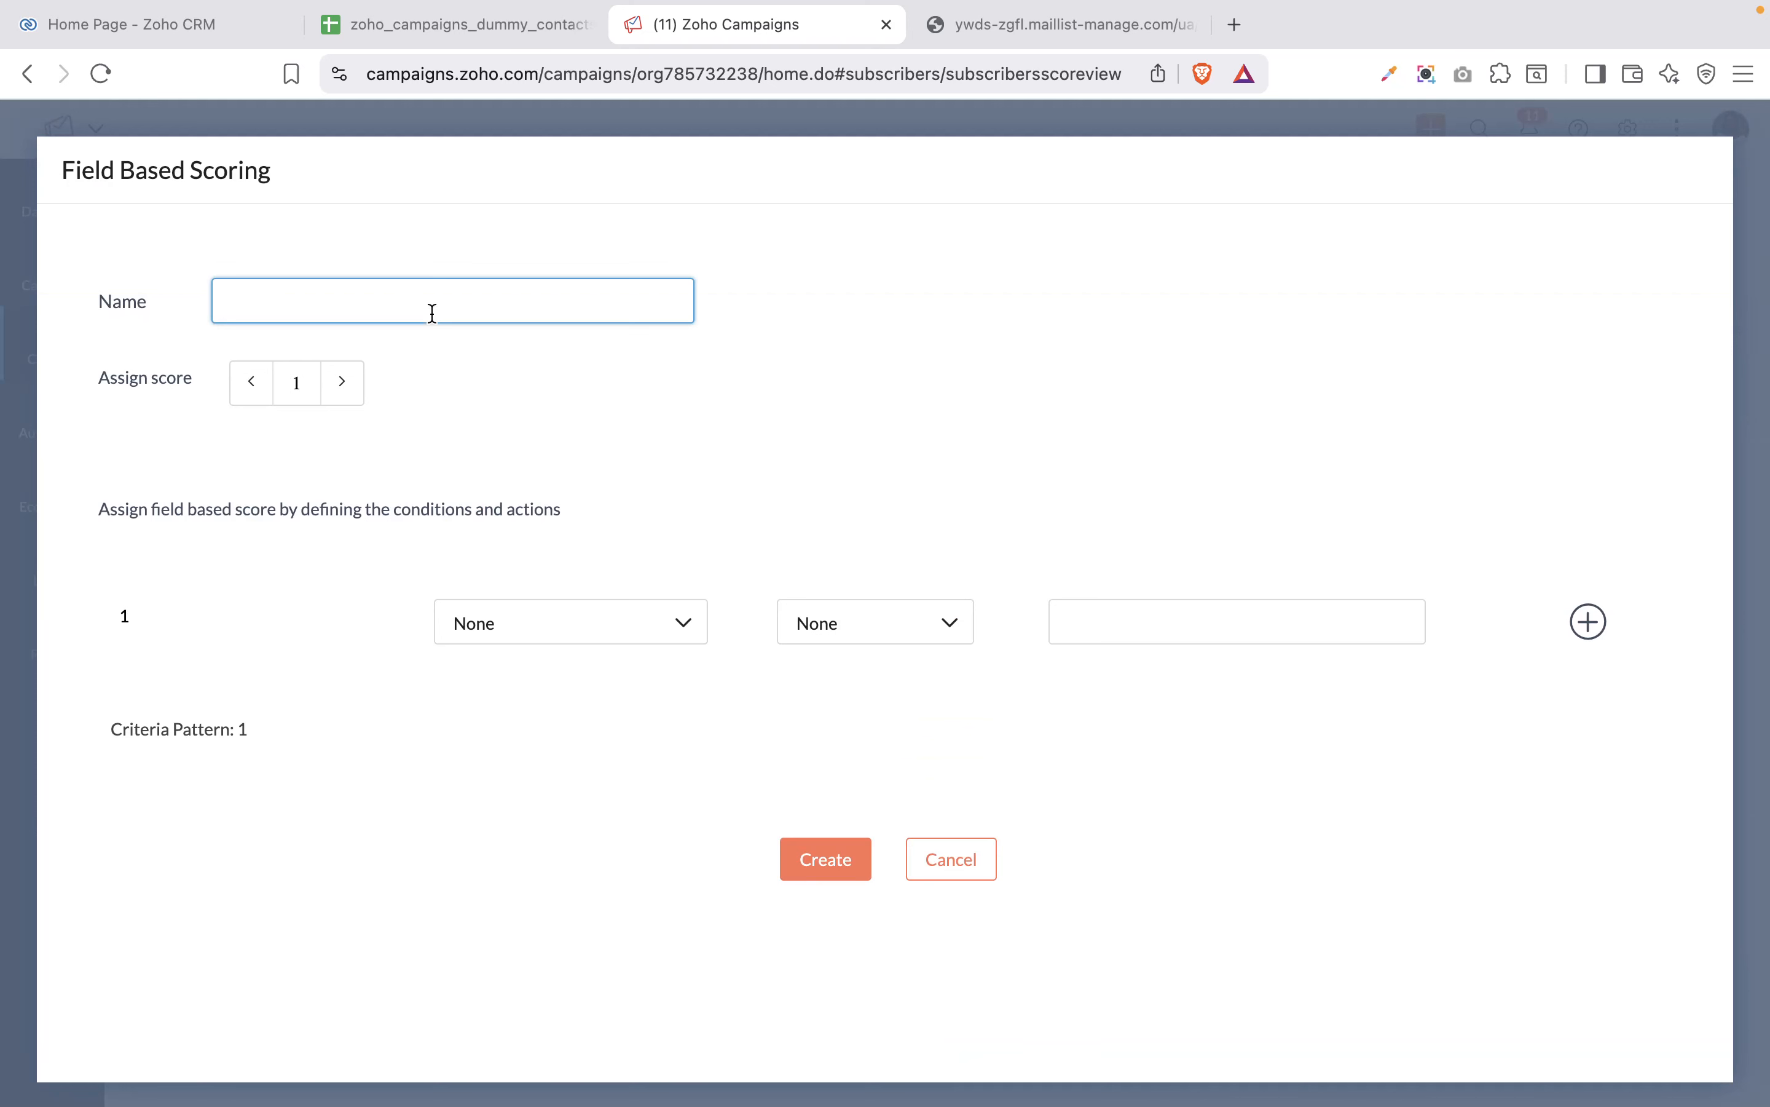
text(Basic field scoring)
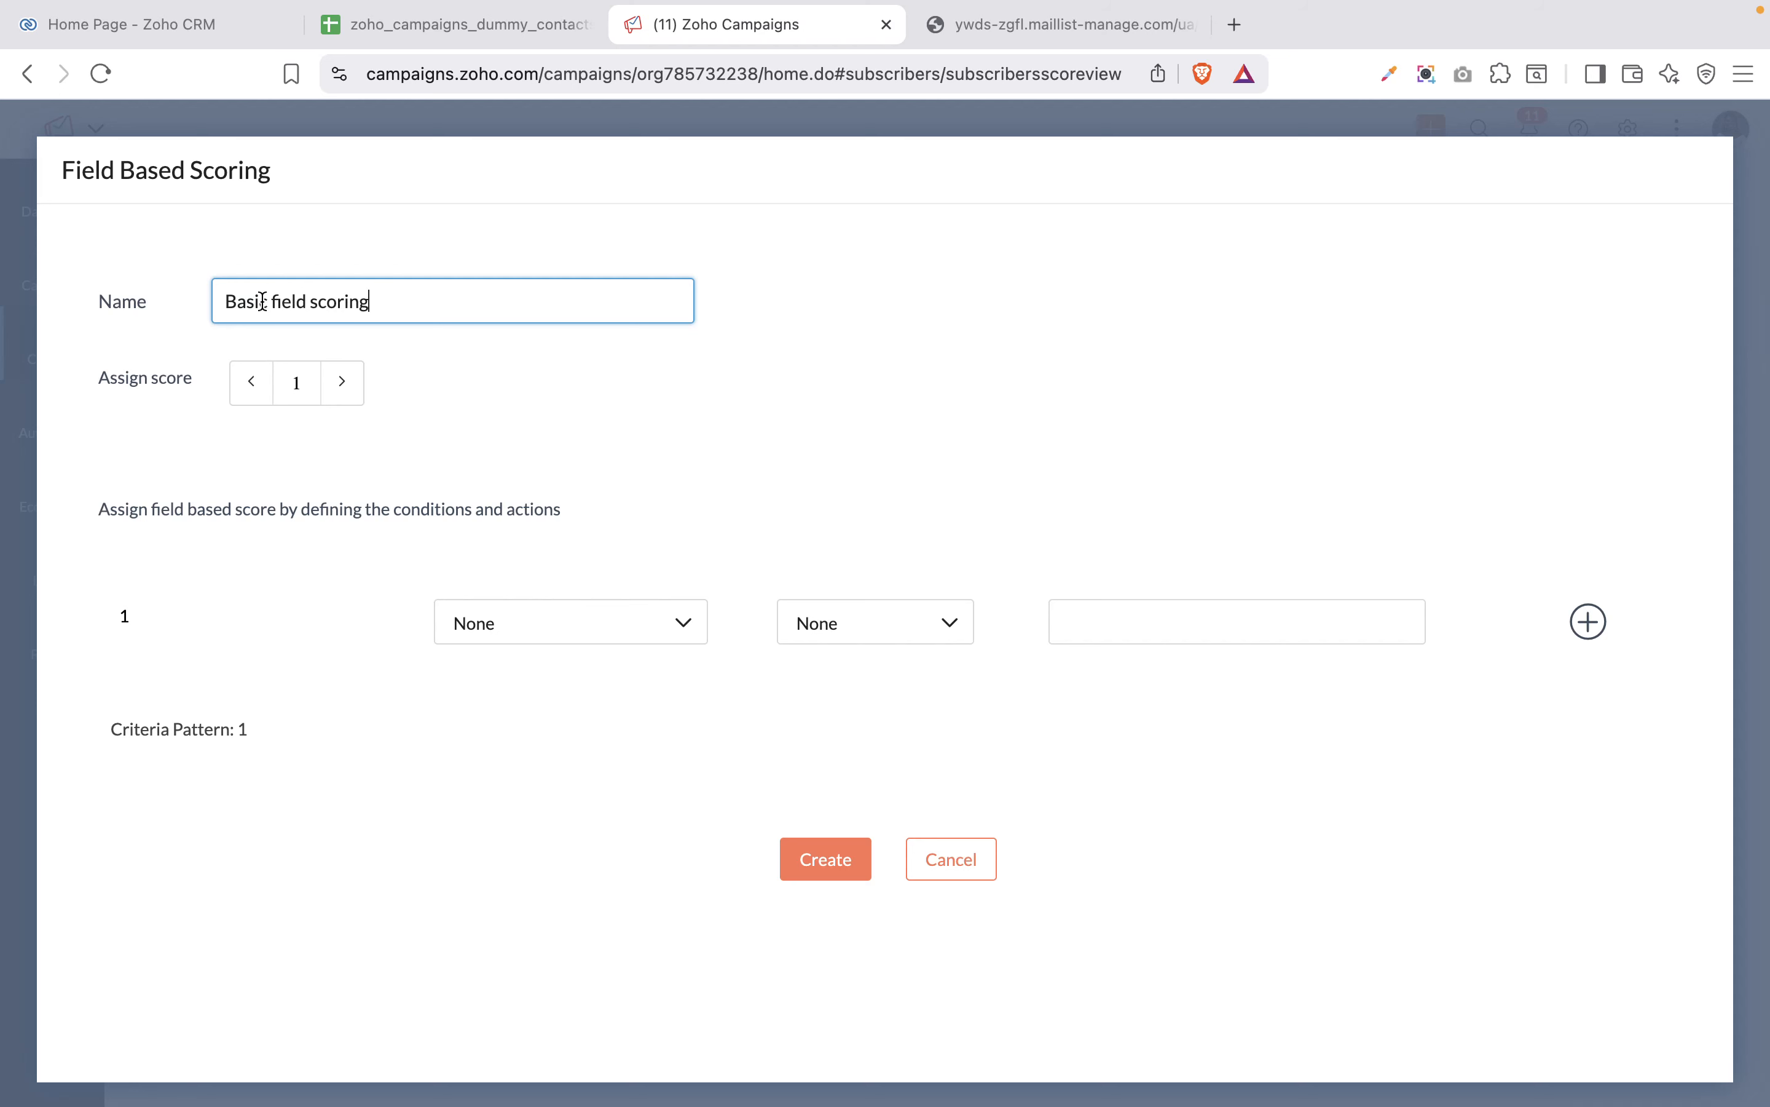
click(292, 379)
double_click(302, 381)
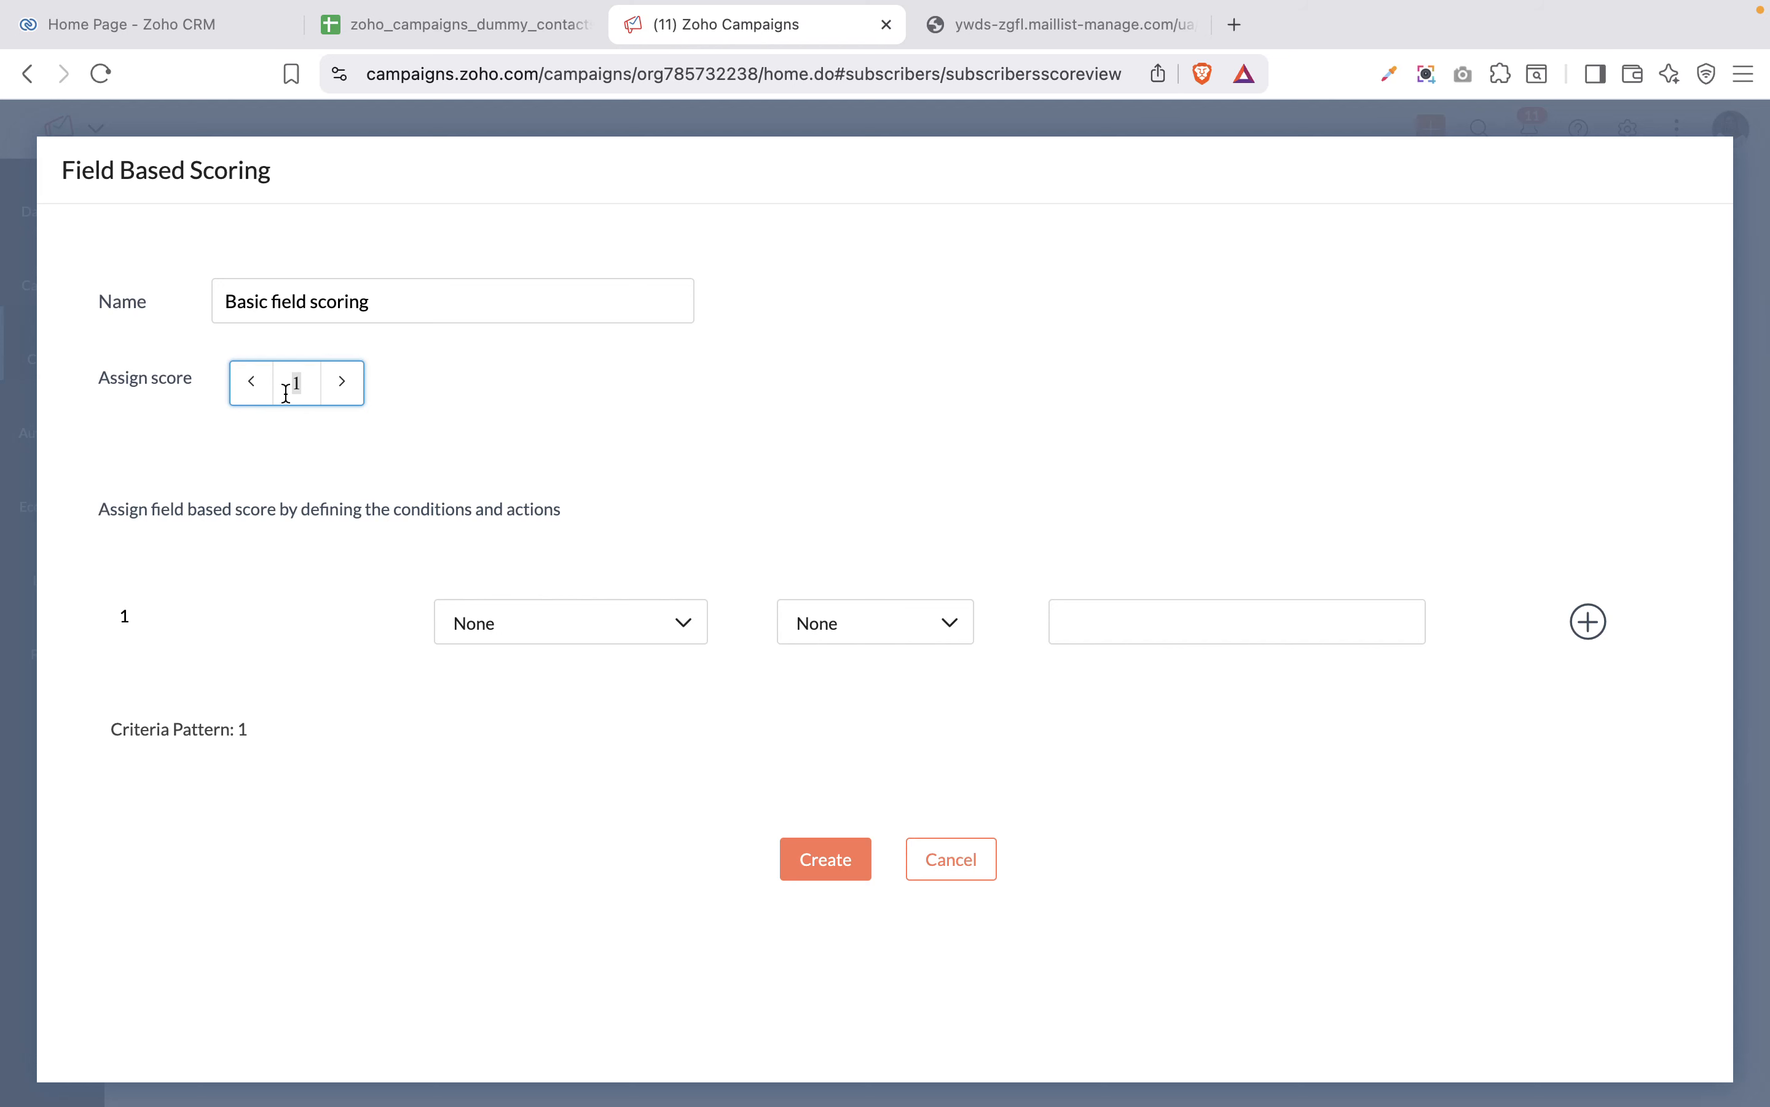
Step: Set the first field condition to Contact Email is not empty
click(657, 624)
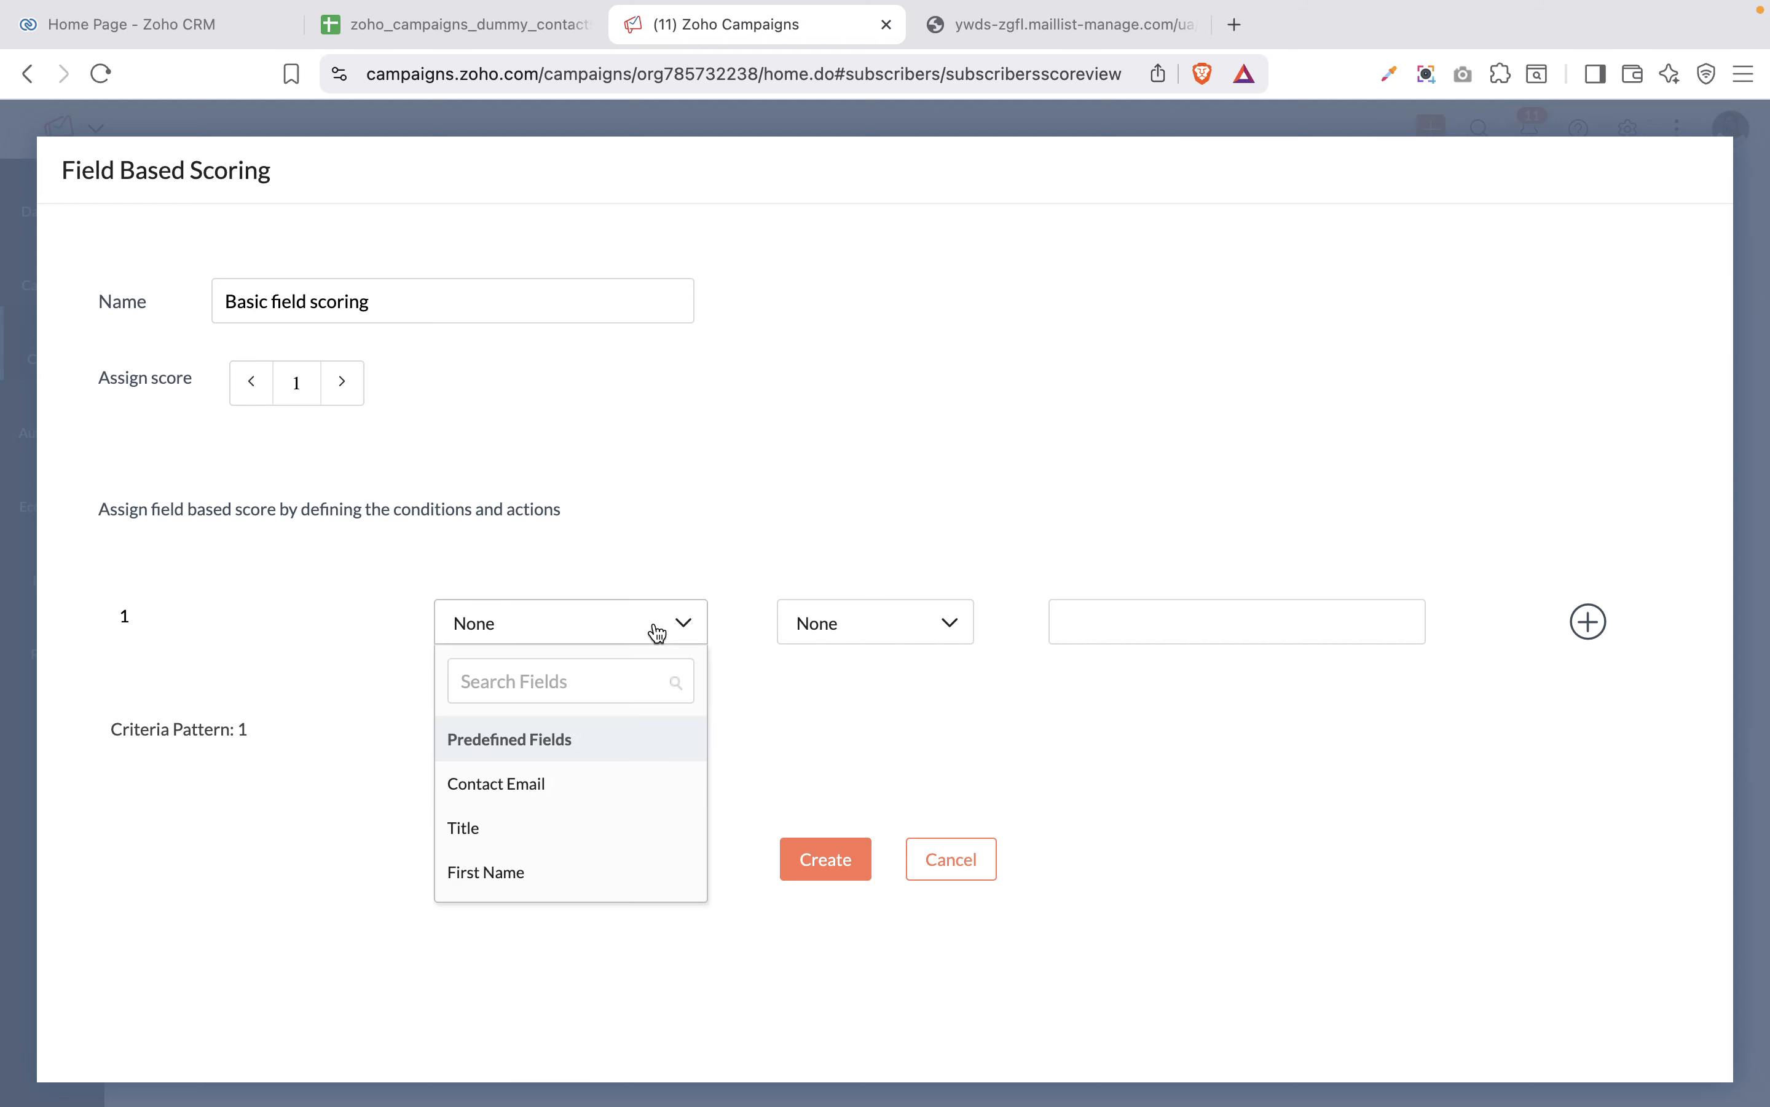
scroll(613, 782, down, 3)
scroll(601, 783, up, 2)
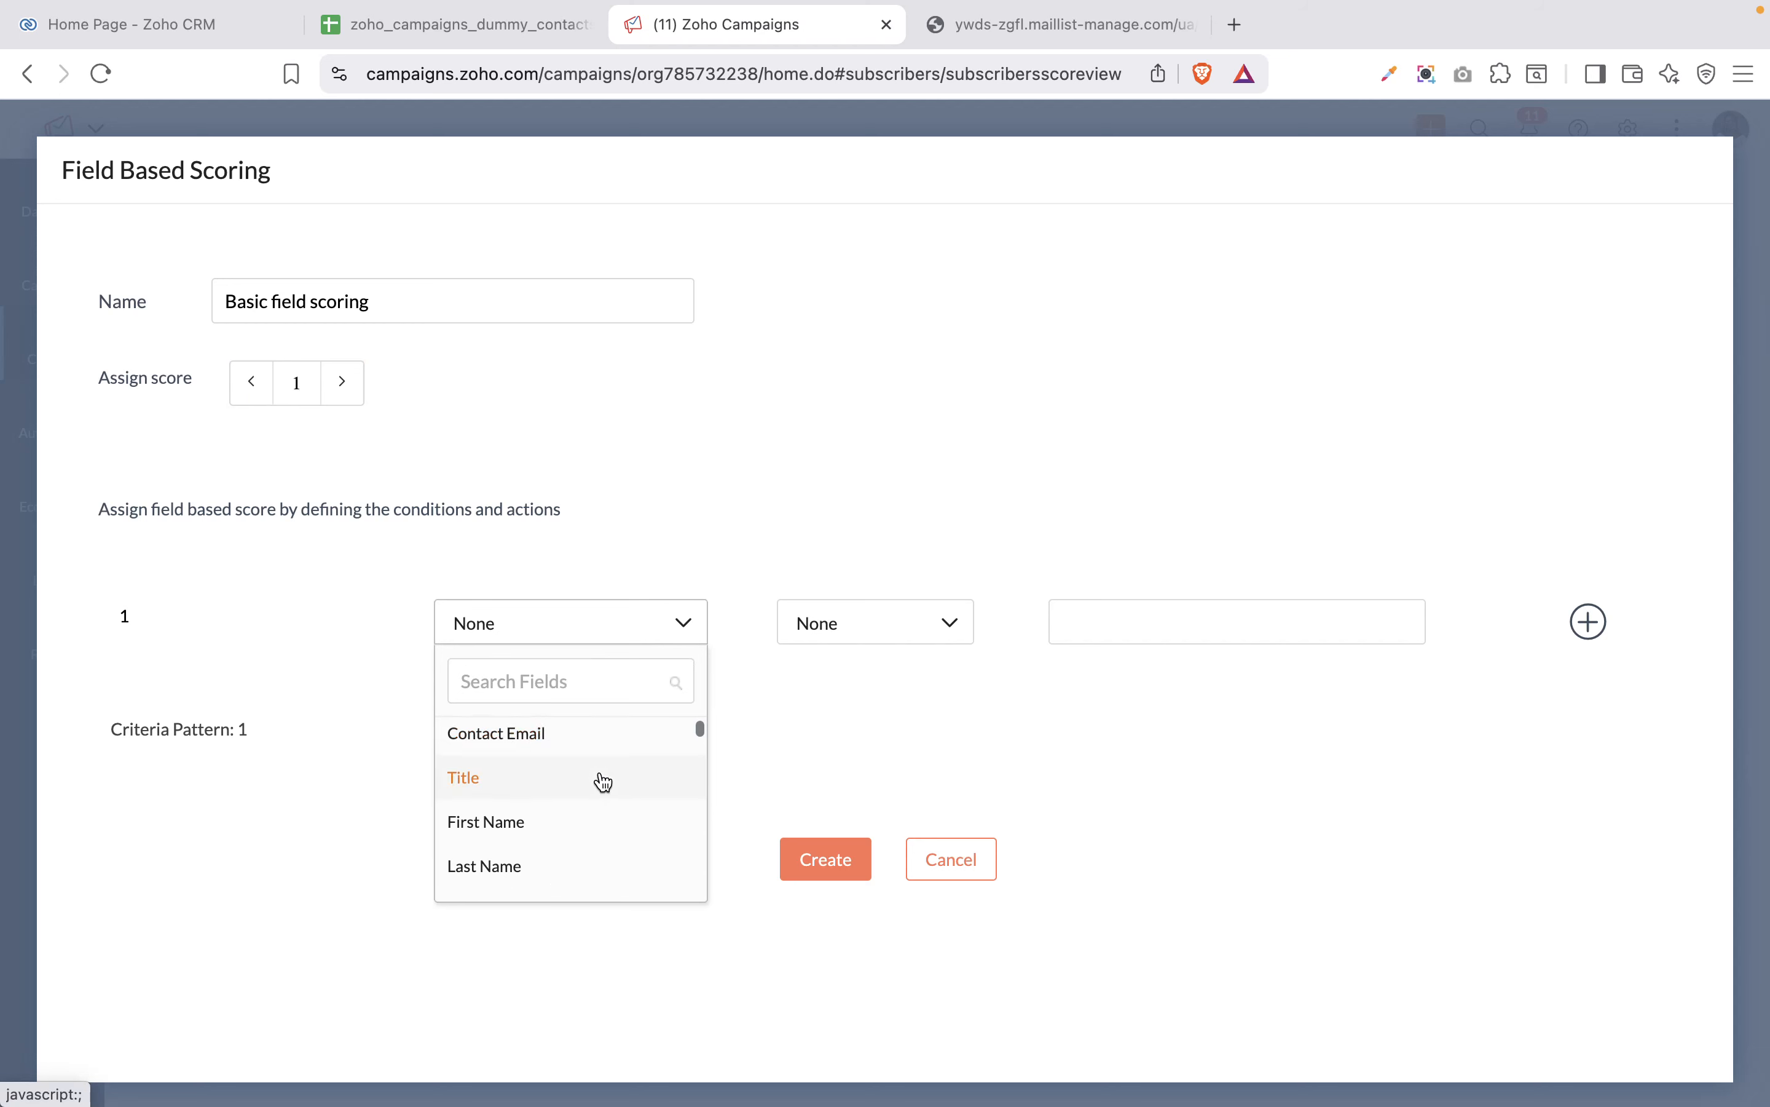
click(545, 744)
click(955, 622)
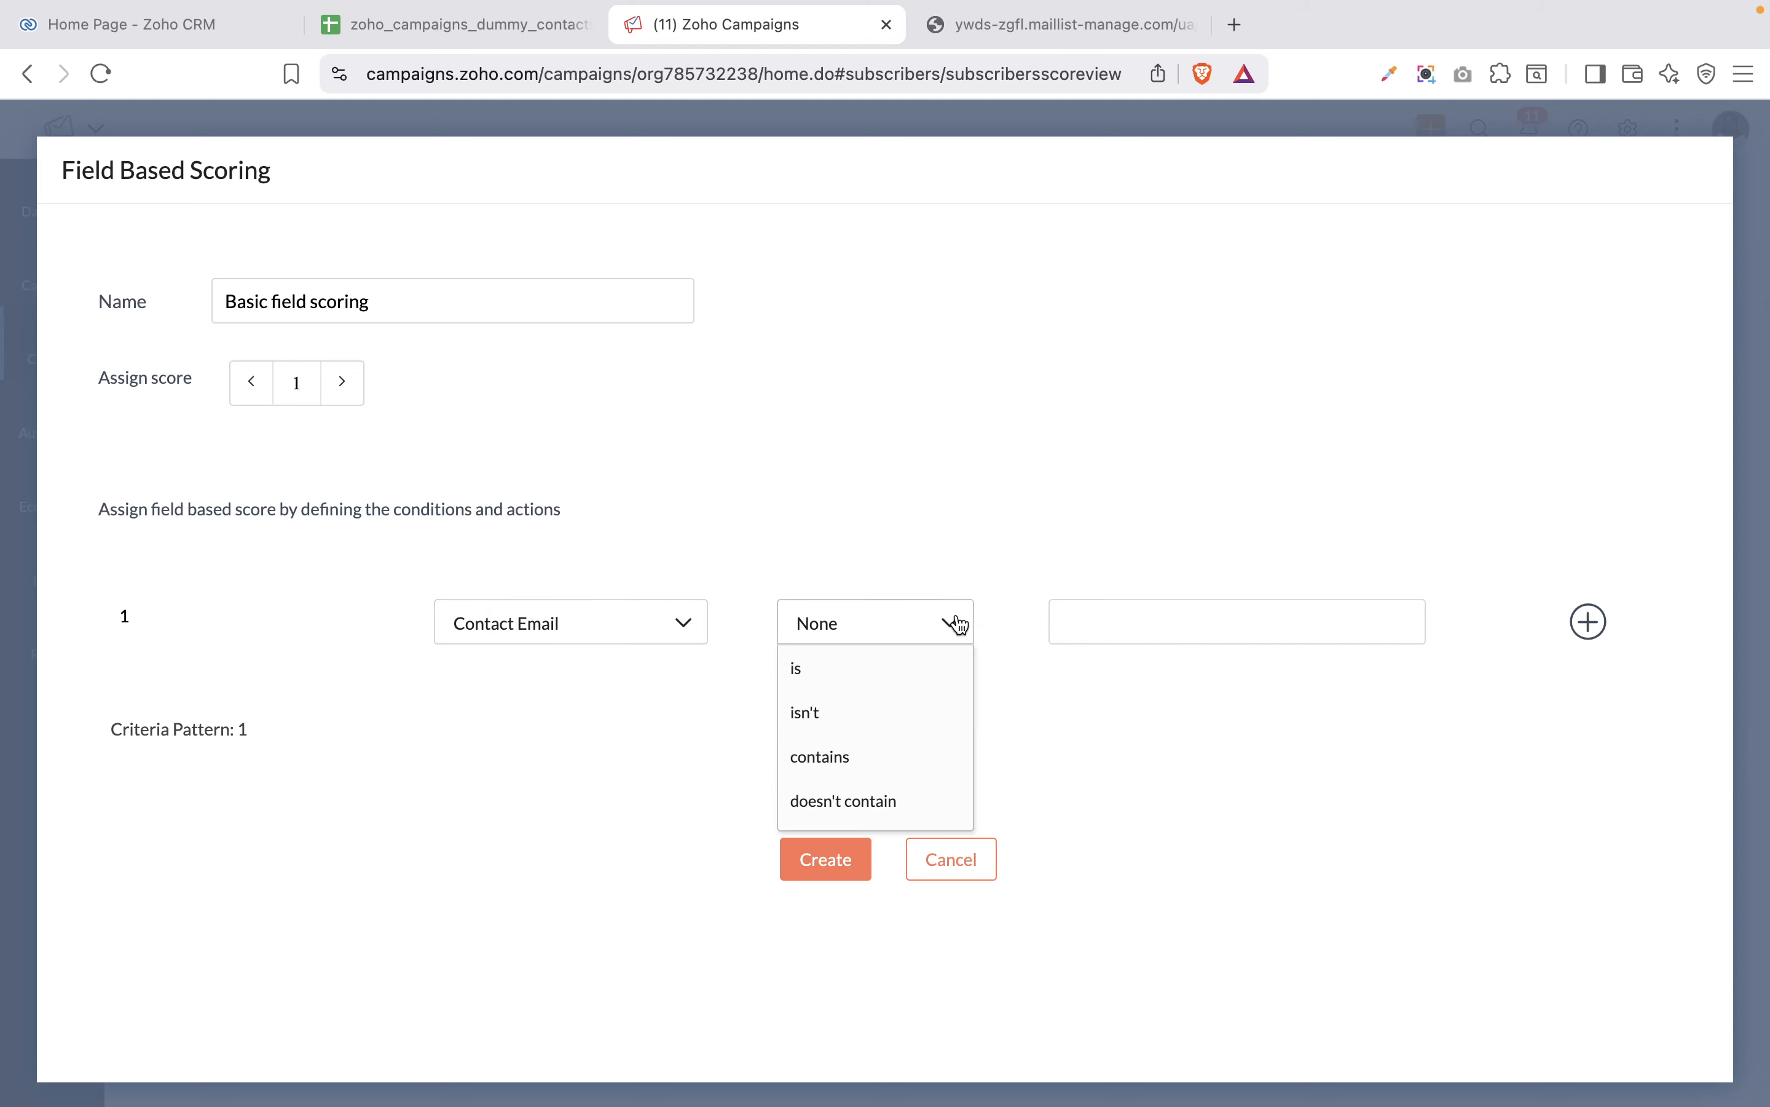
scroll(893, 783, down, 3)
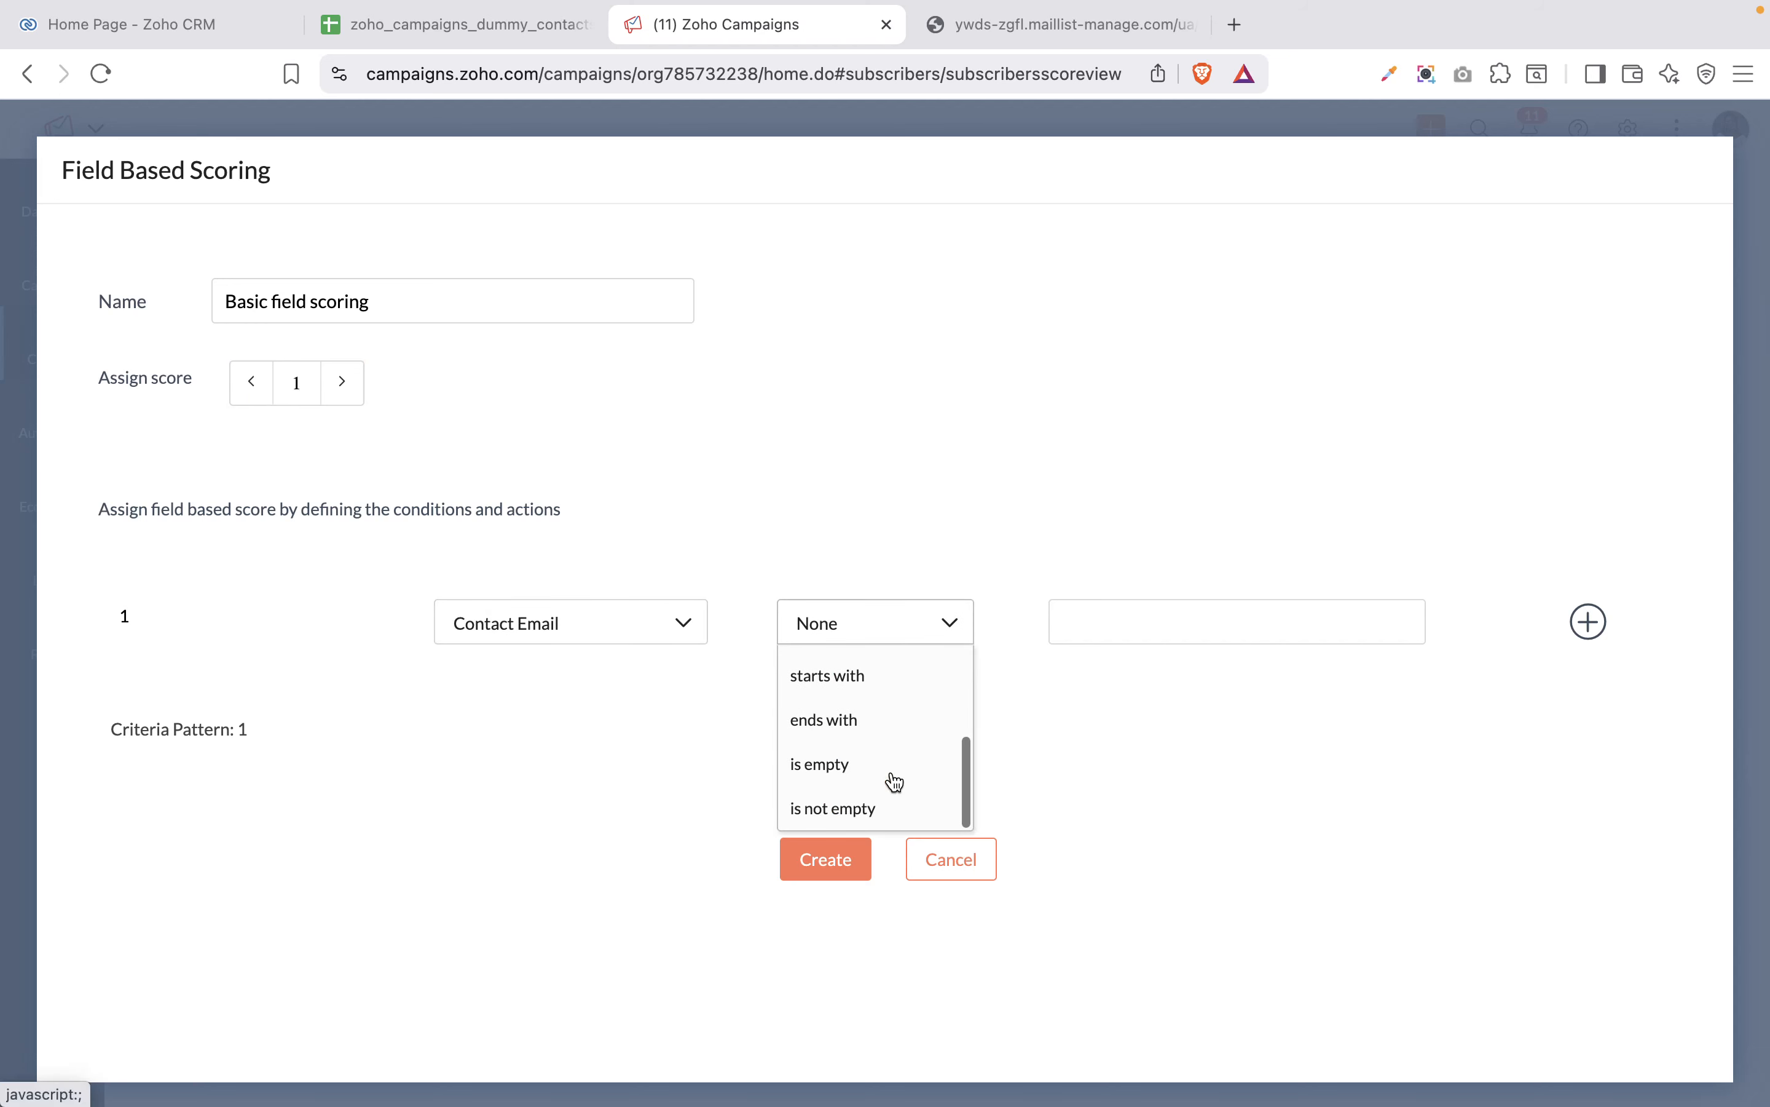
click(863, 805)
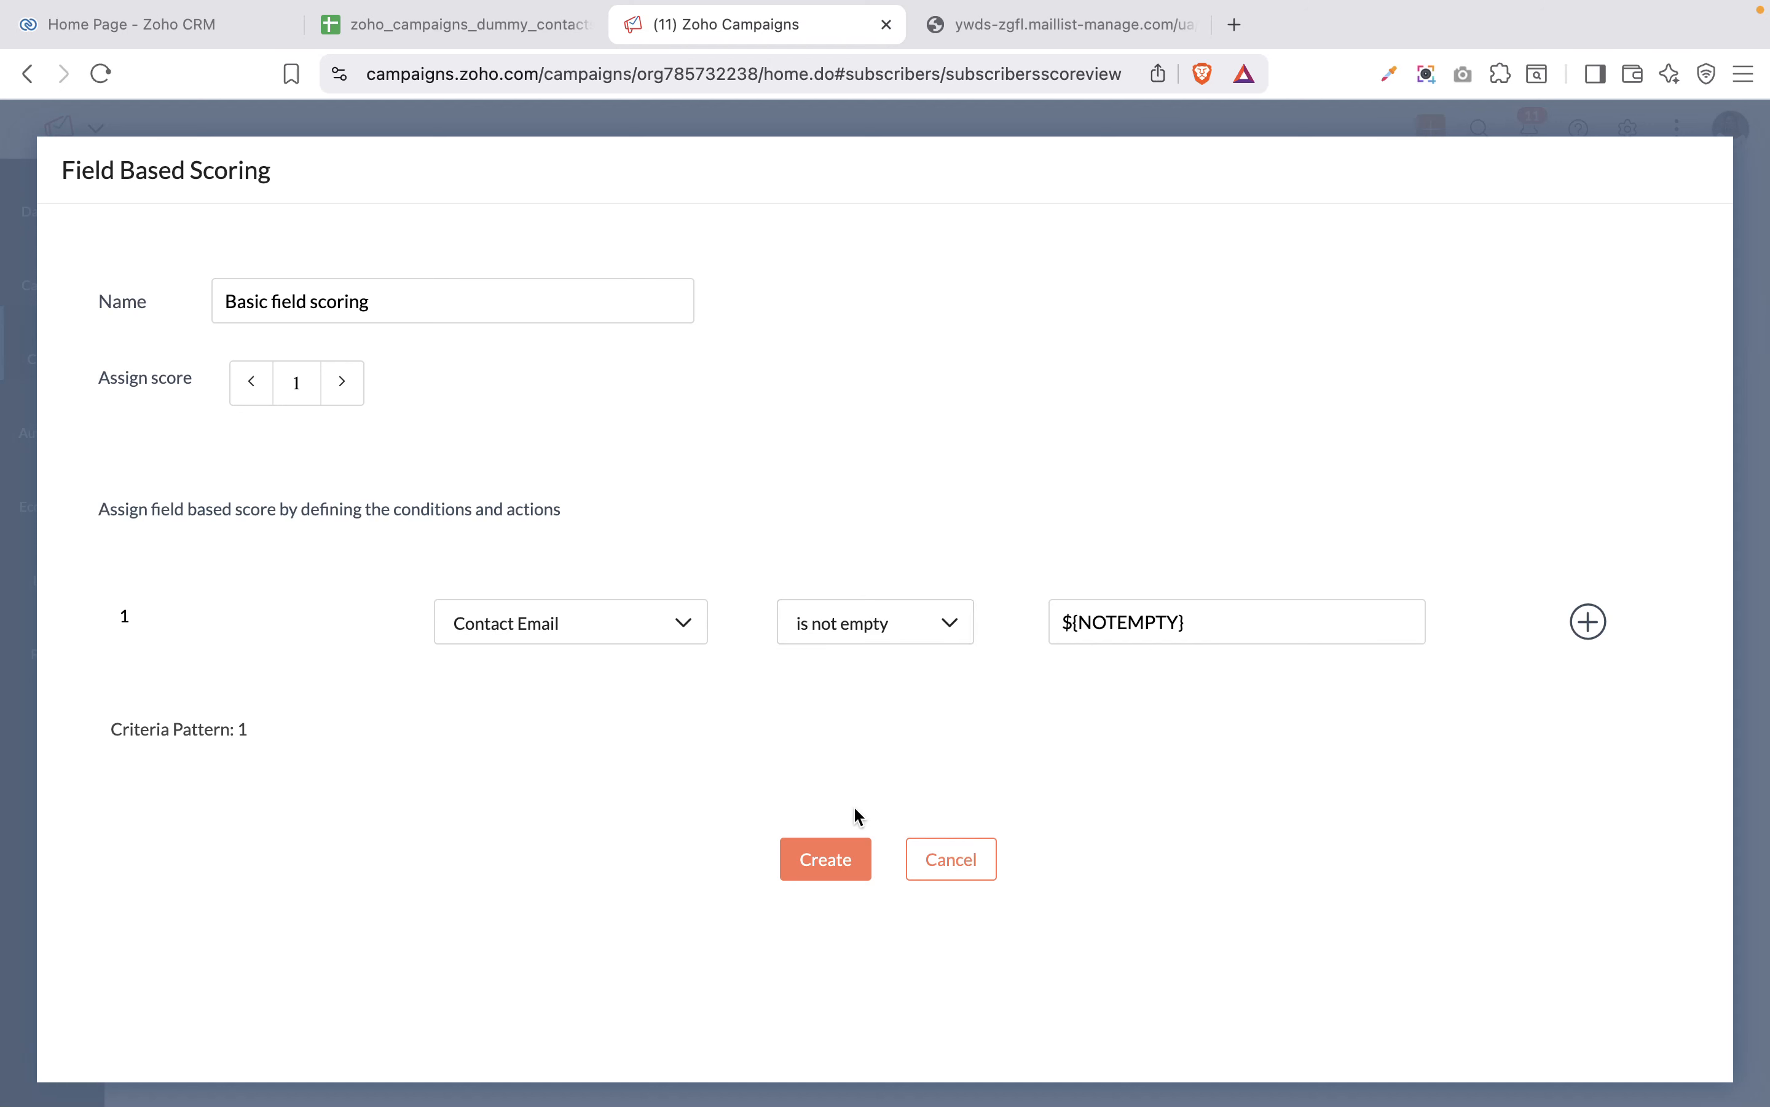
Step: Assign a score of 10 to the "Basic field scoring" rule
click(292, 383)
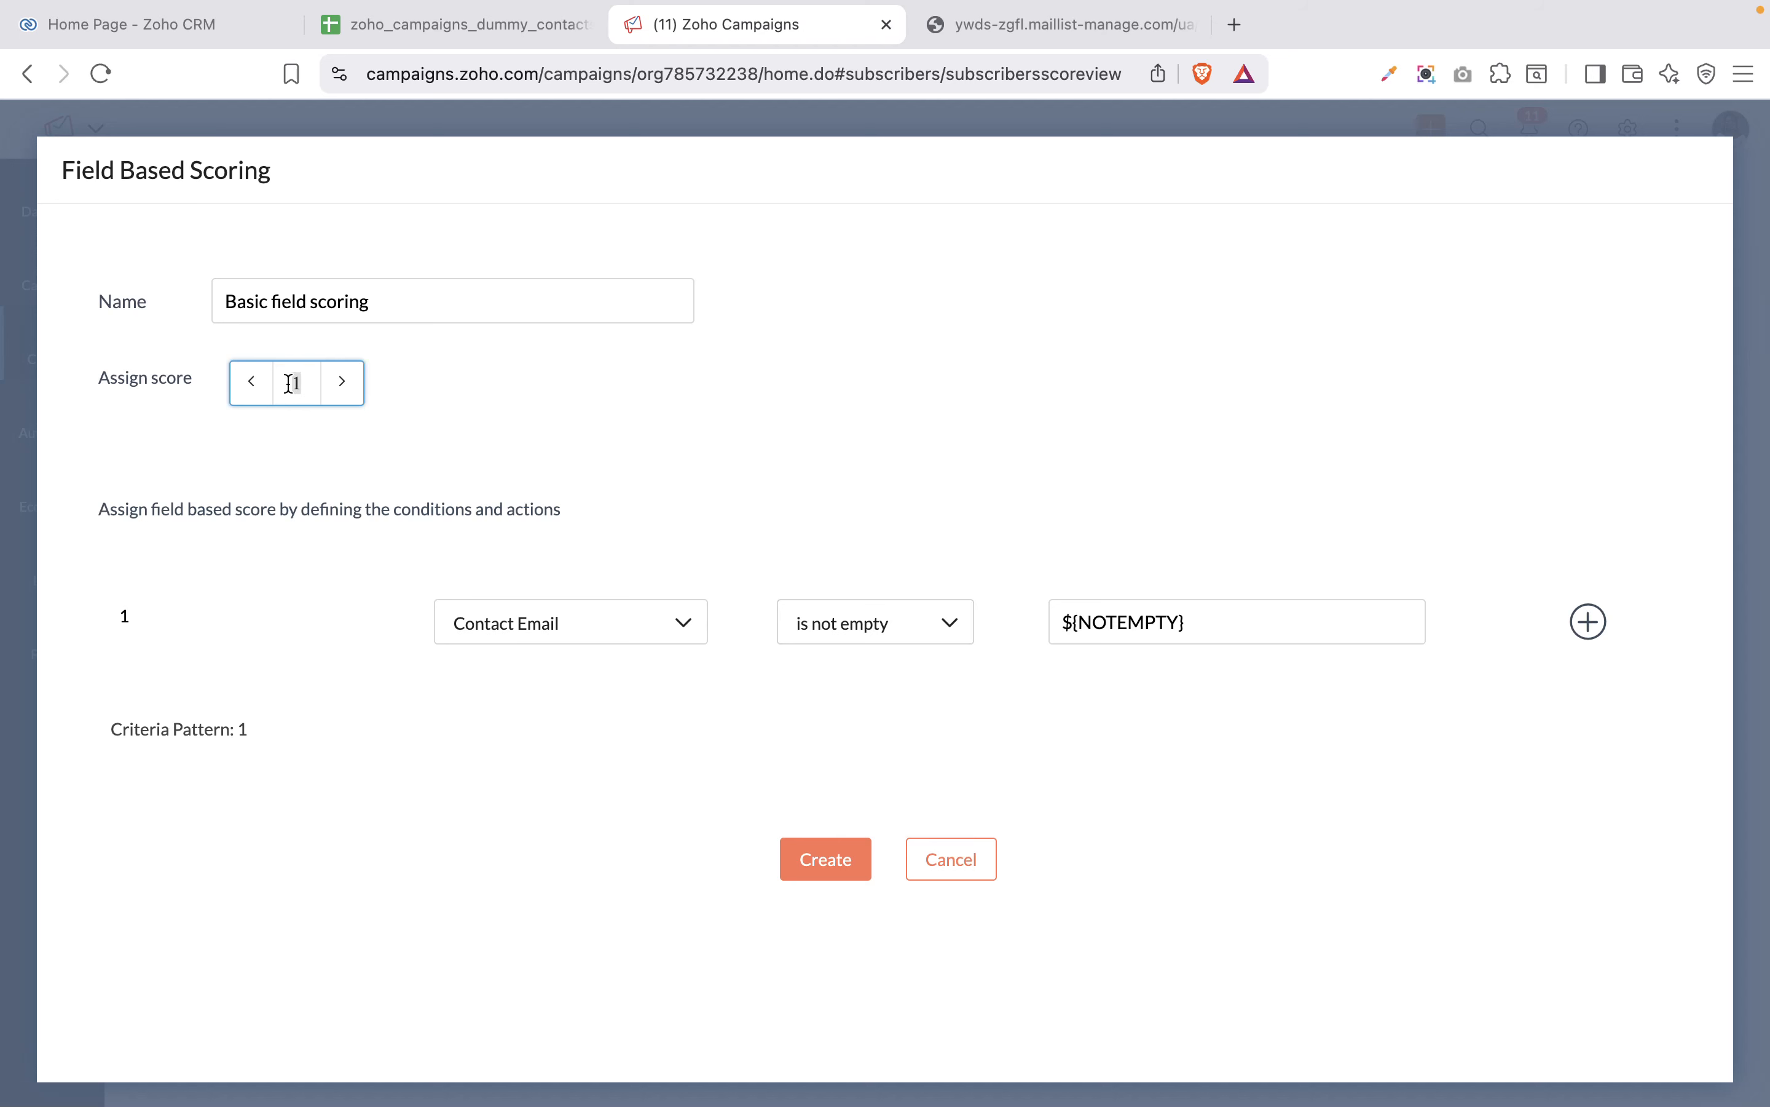
key(BackSpace)
text(10)
Step: Change the first condition to Contact Source contains "Website"
click(514, 631)
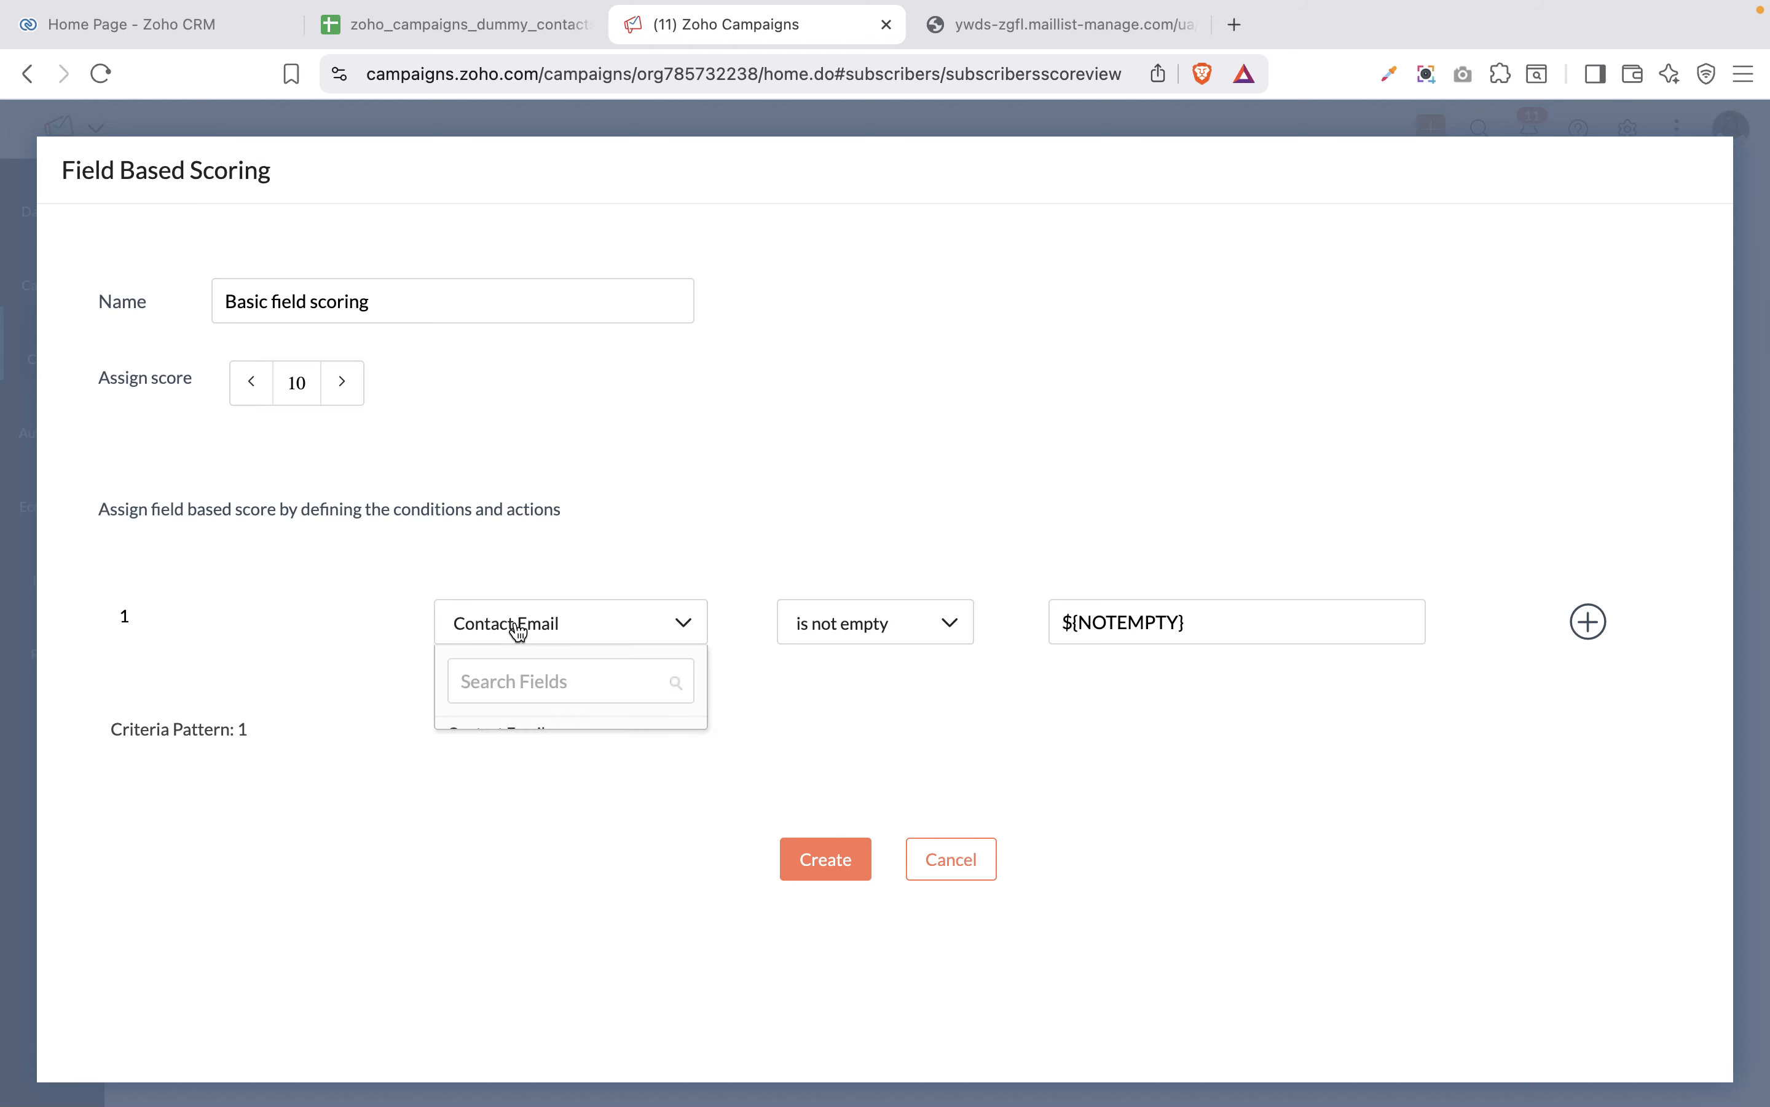
scroll(553, 820, down, 5)
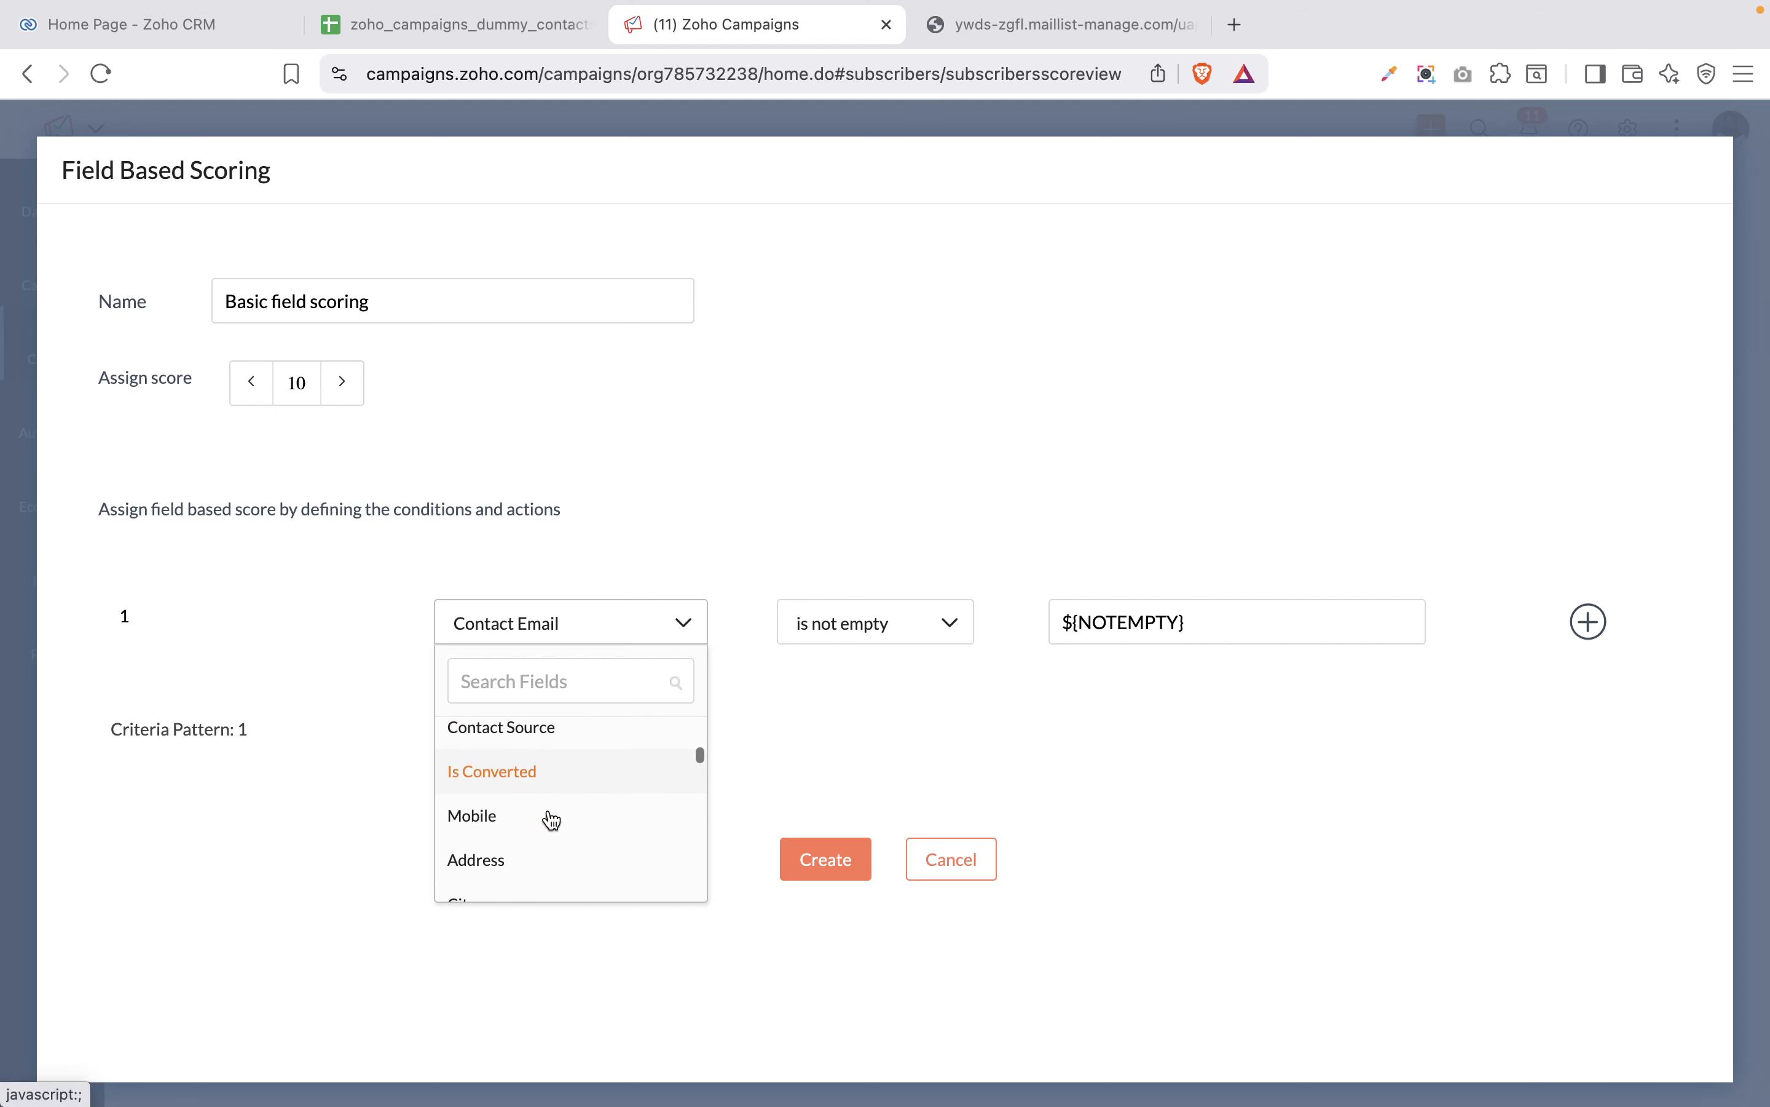
scroll(524, 723, up, 1)
click(521, 762)
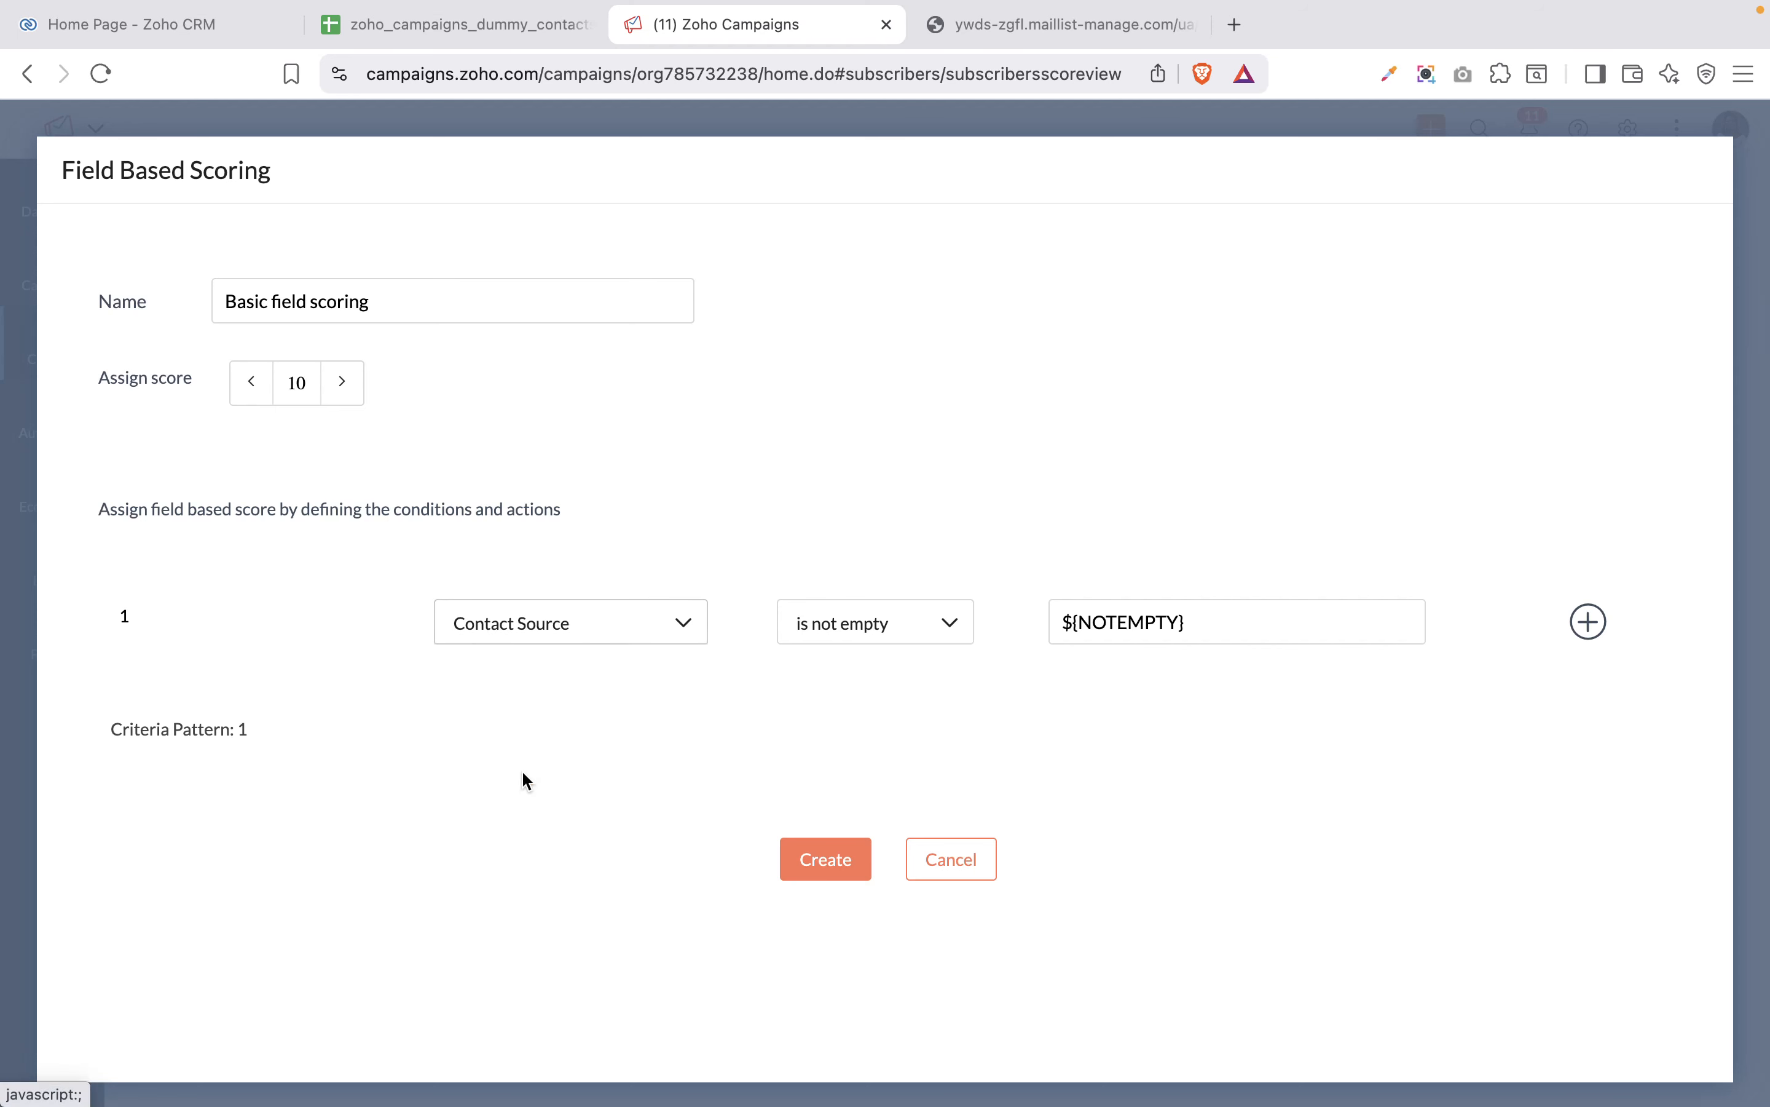
click(925, 641)
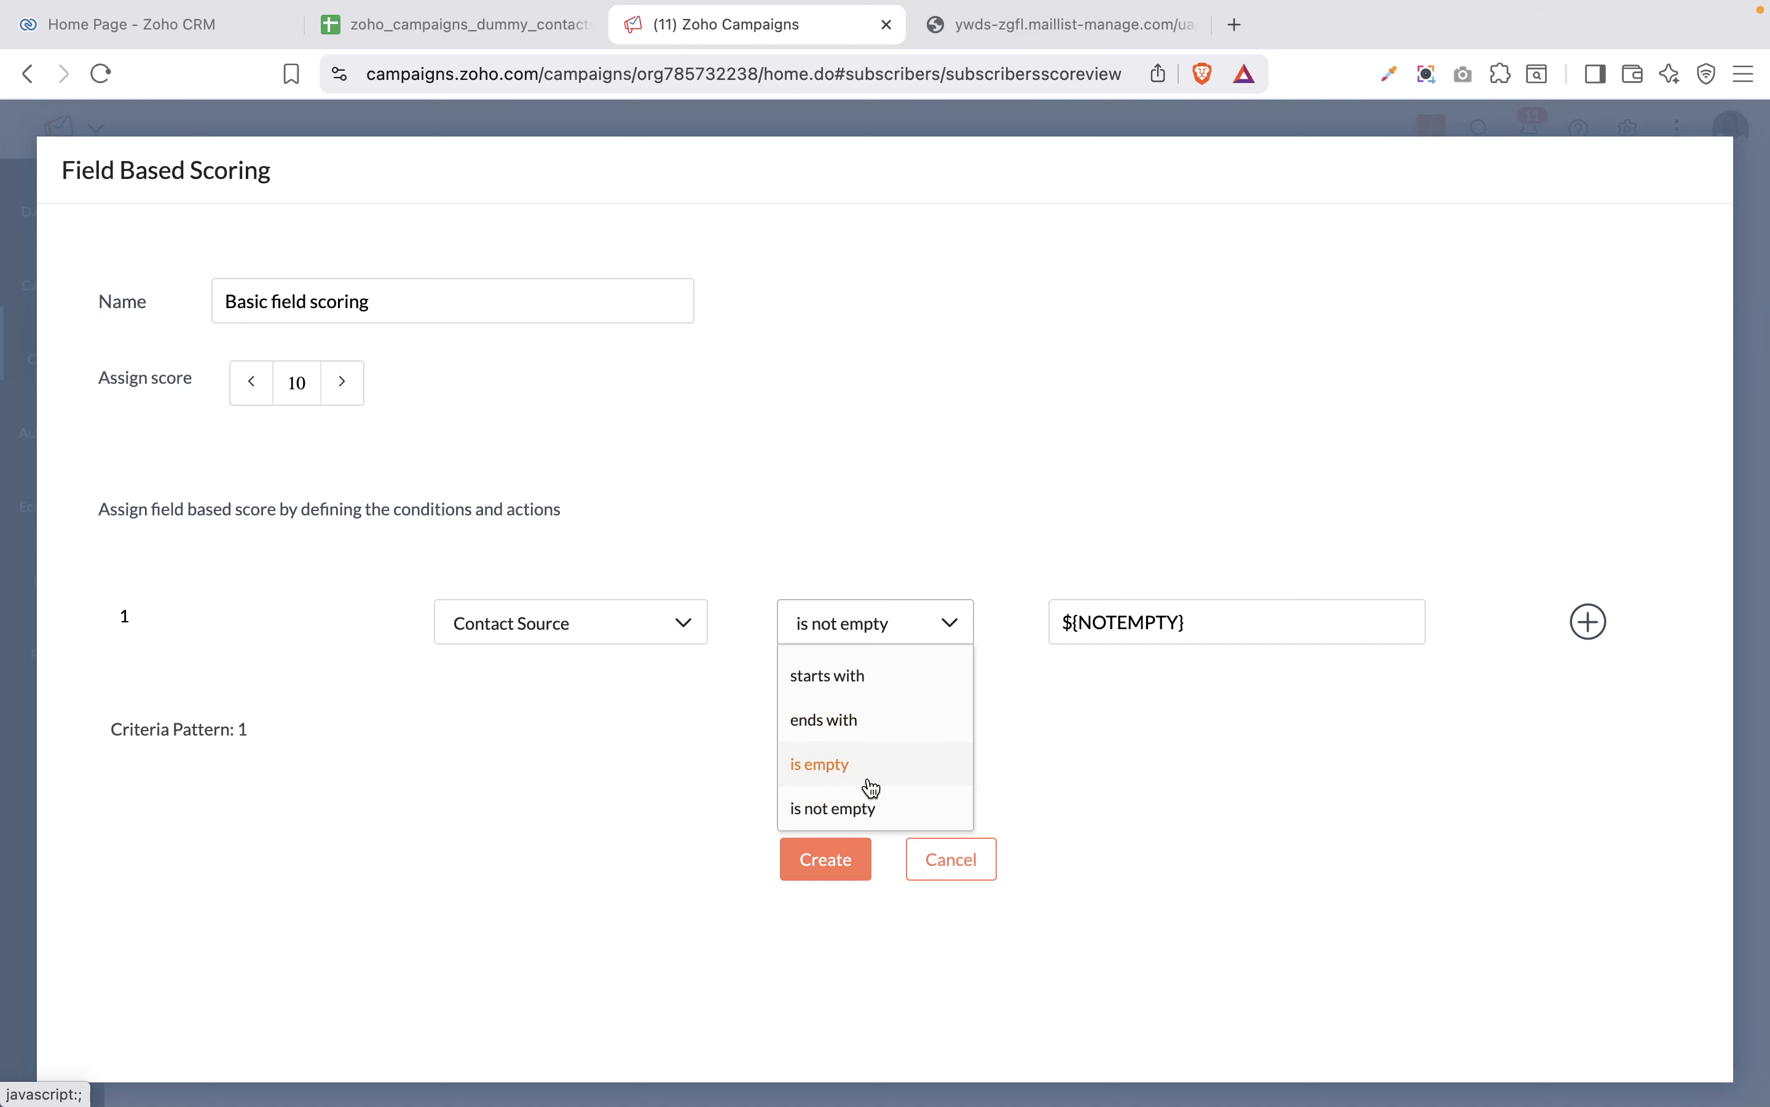
scroll(870, 680, up, 3)
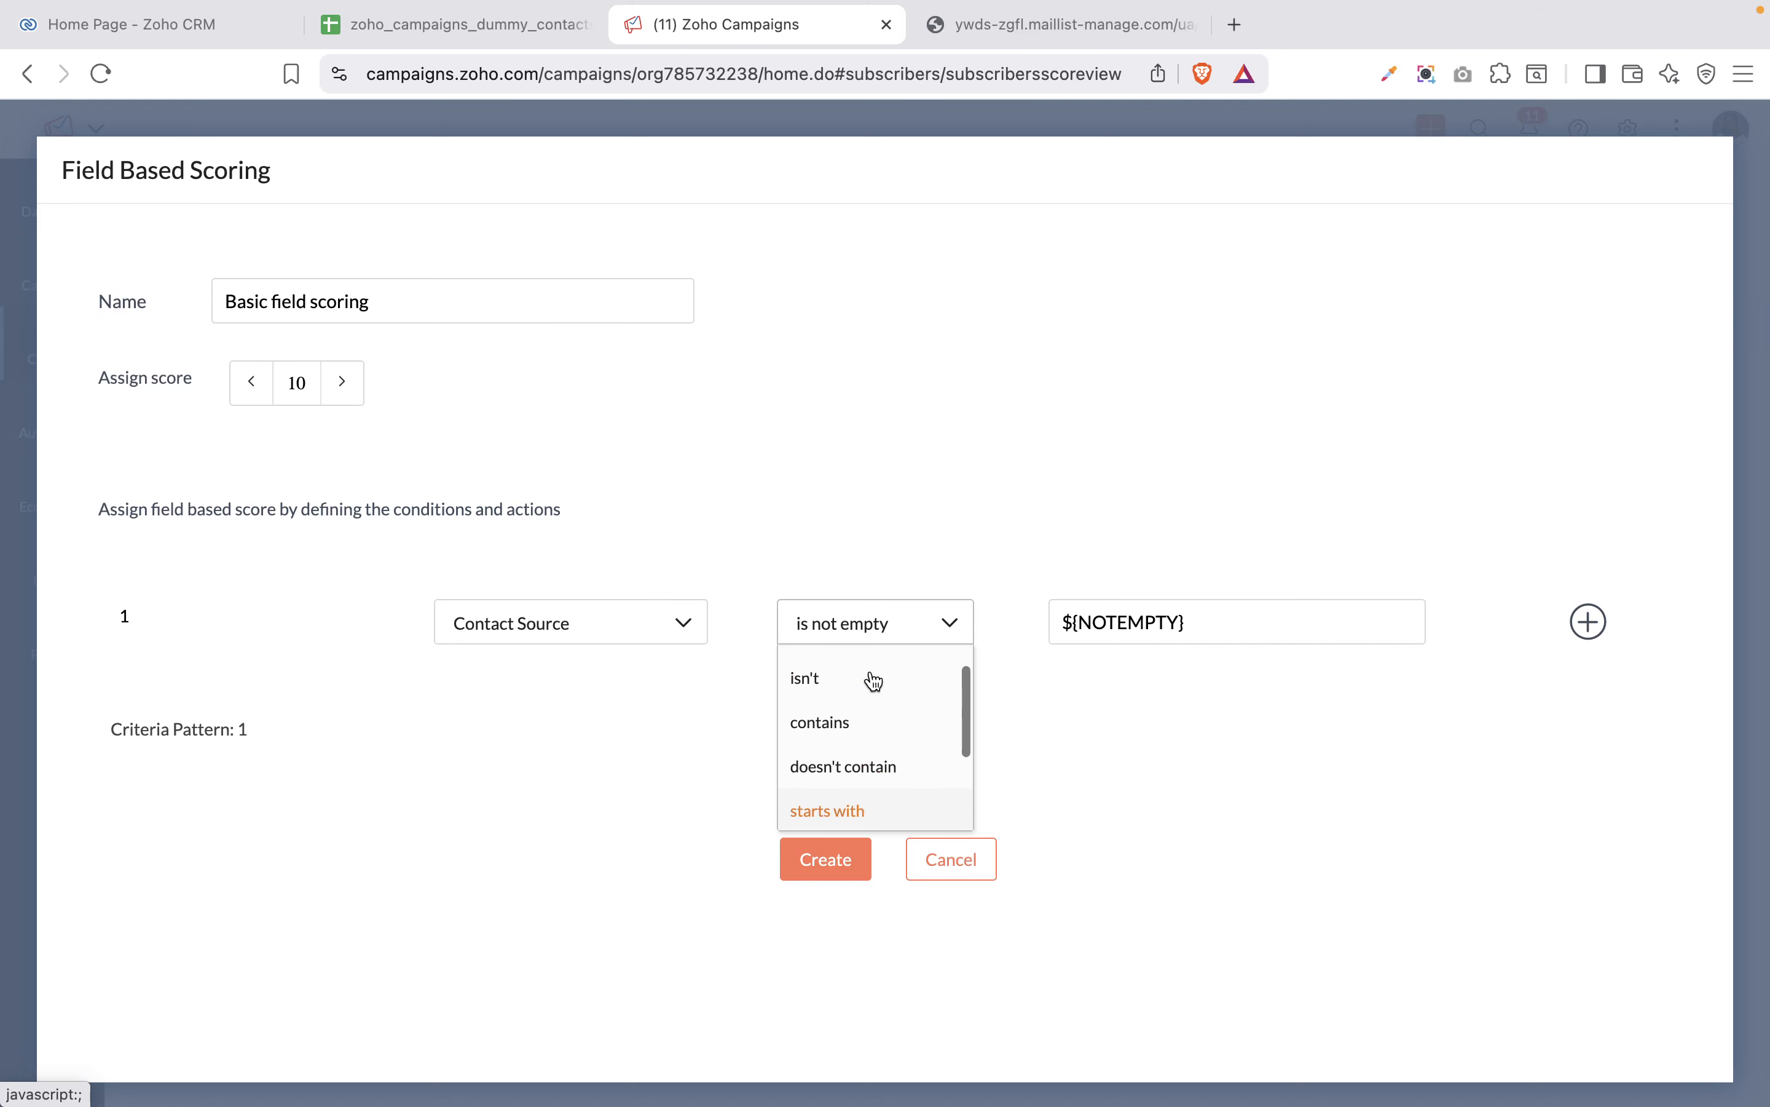
click(834, 758)
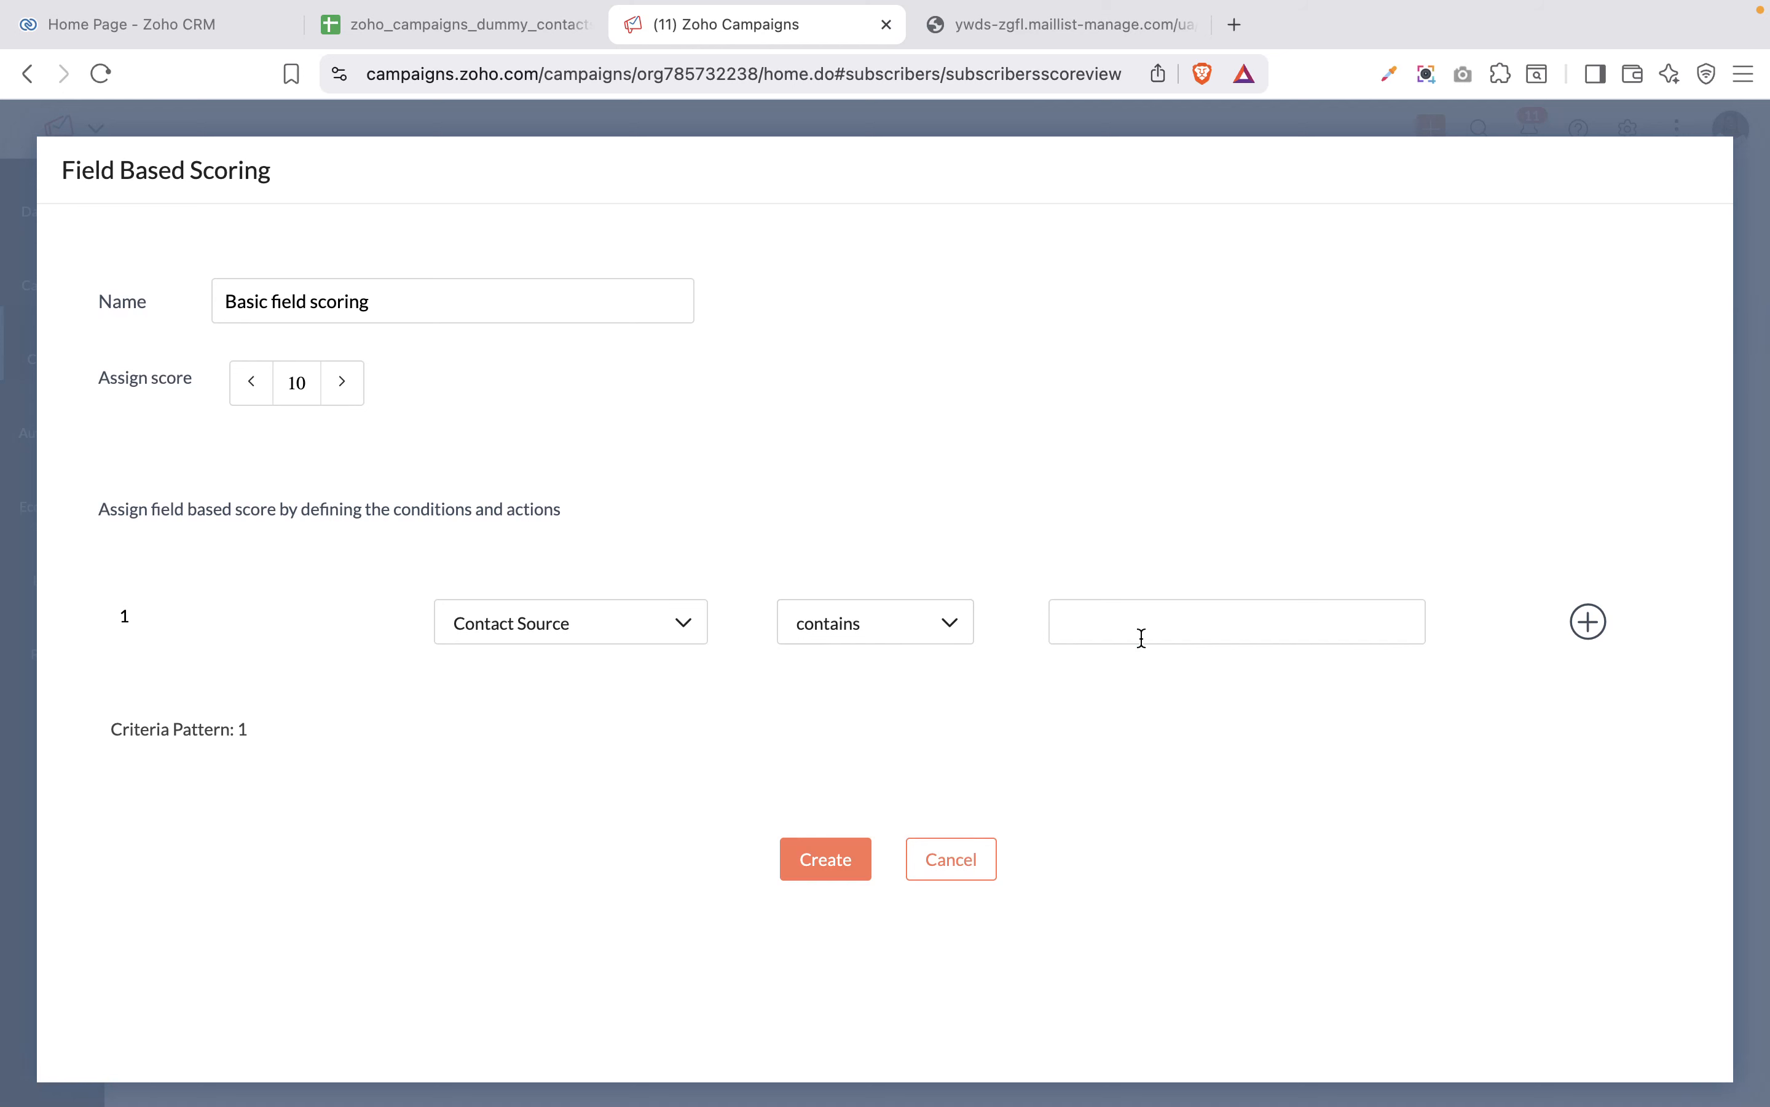
click(1143, 637)
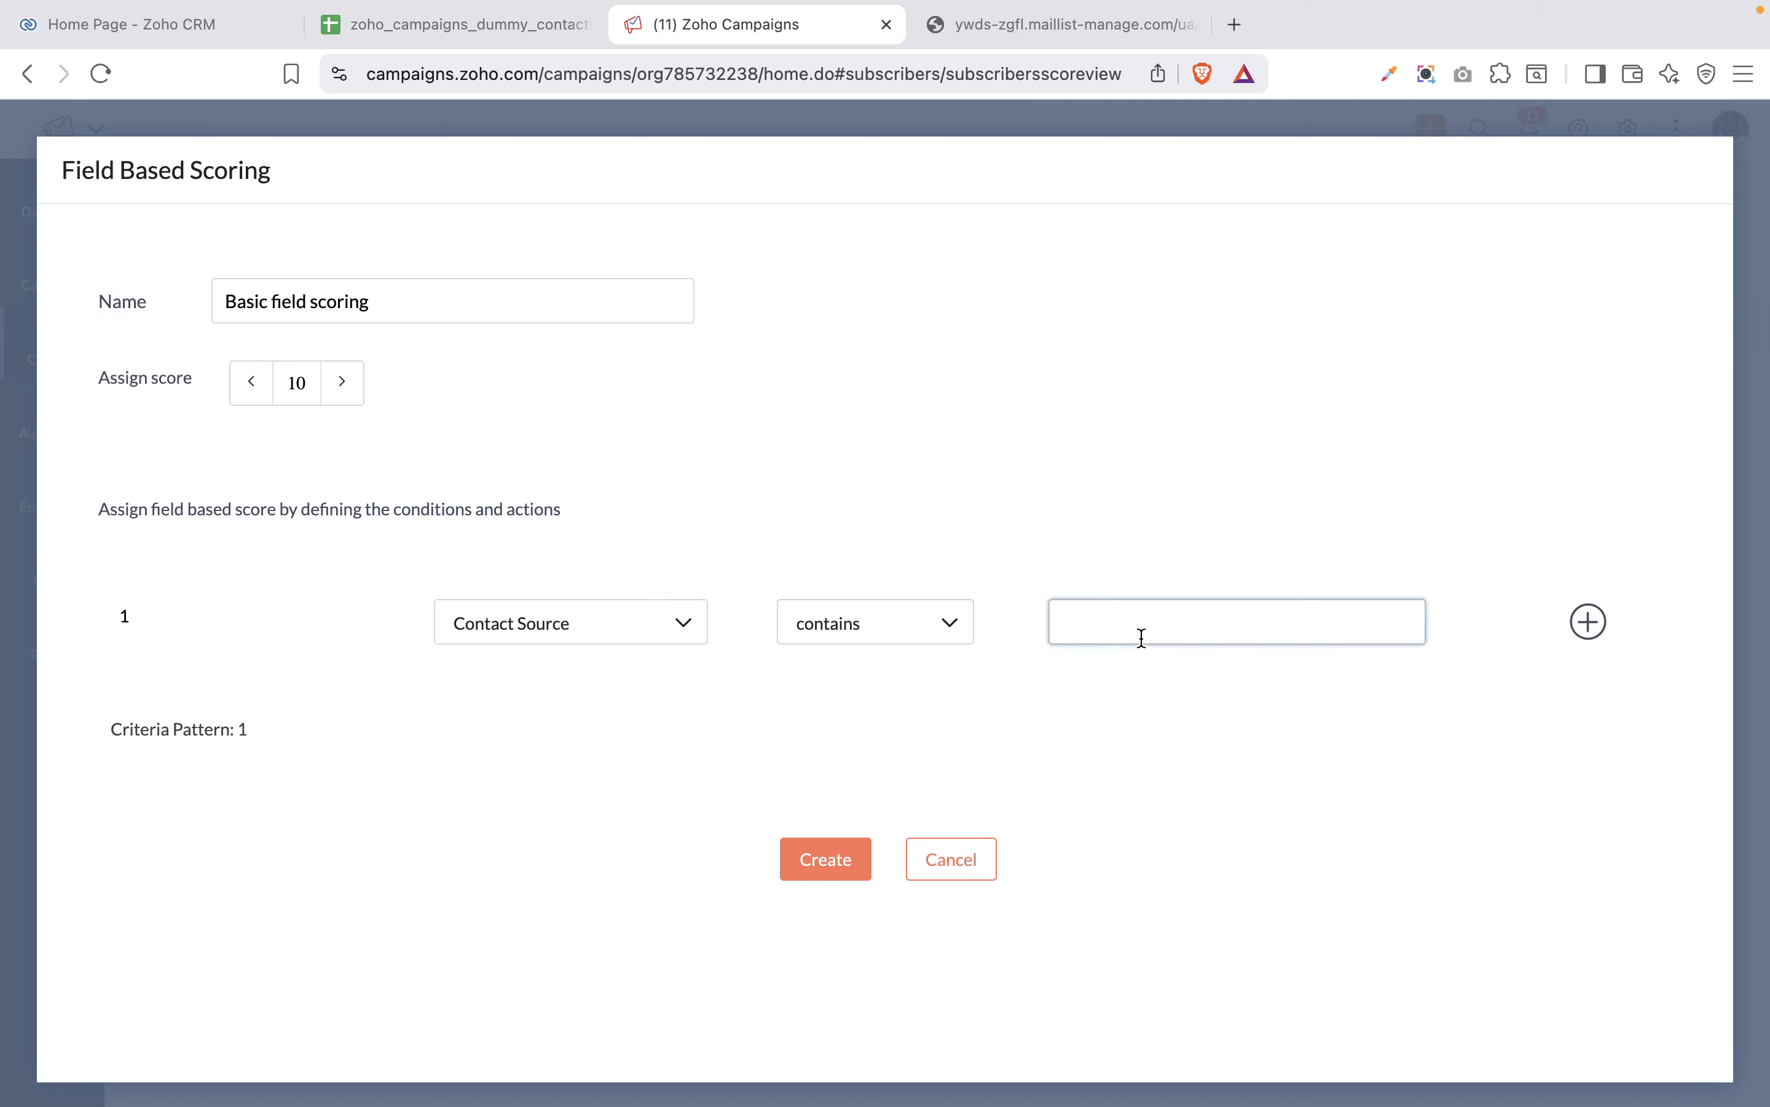
text(W)
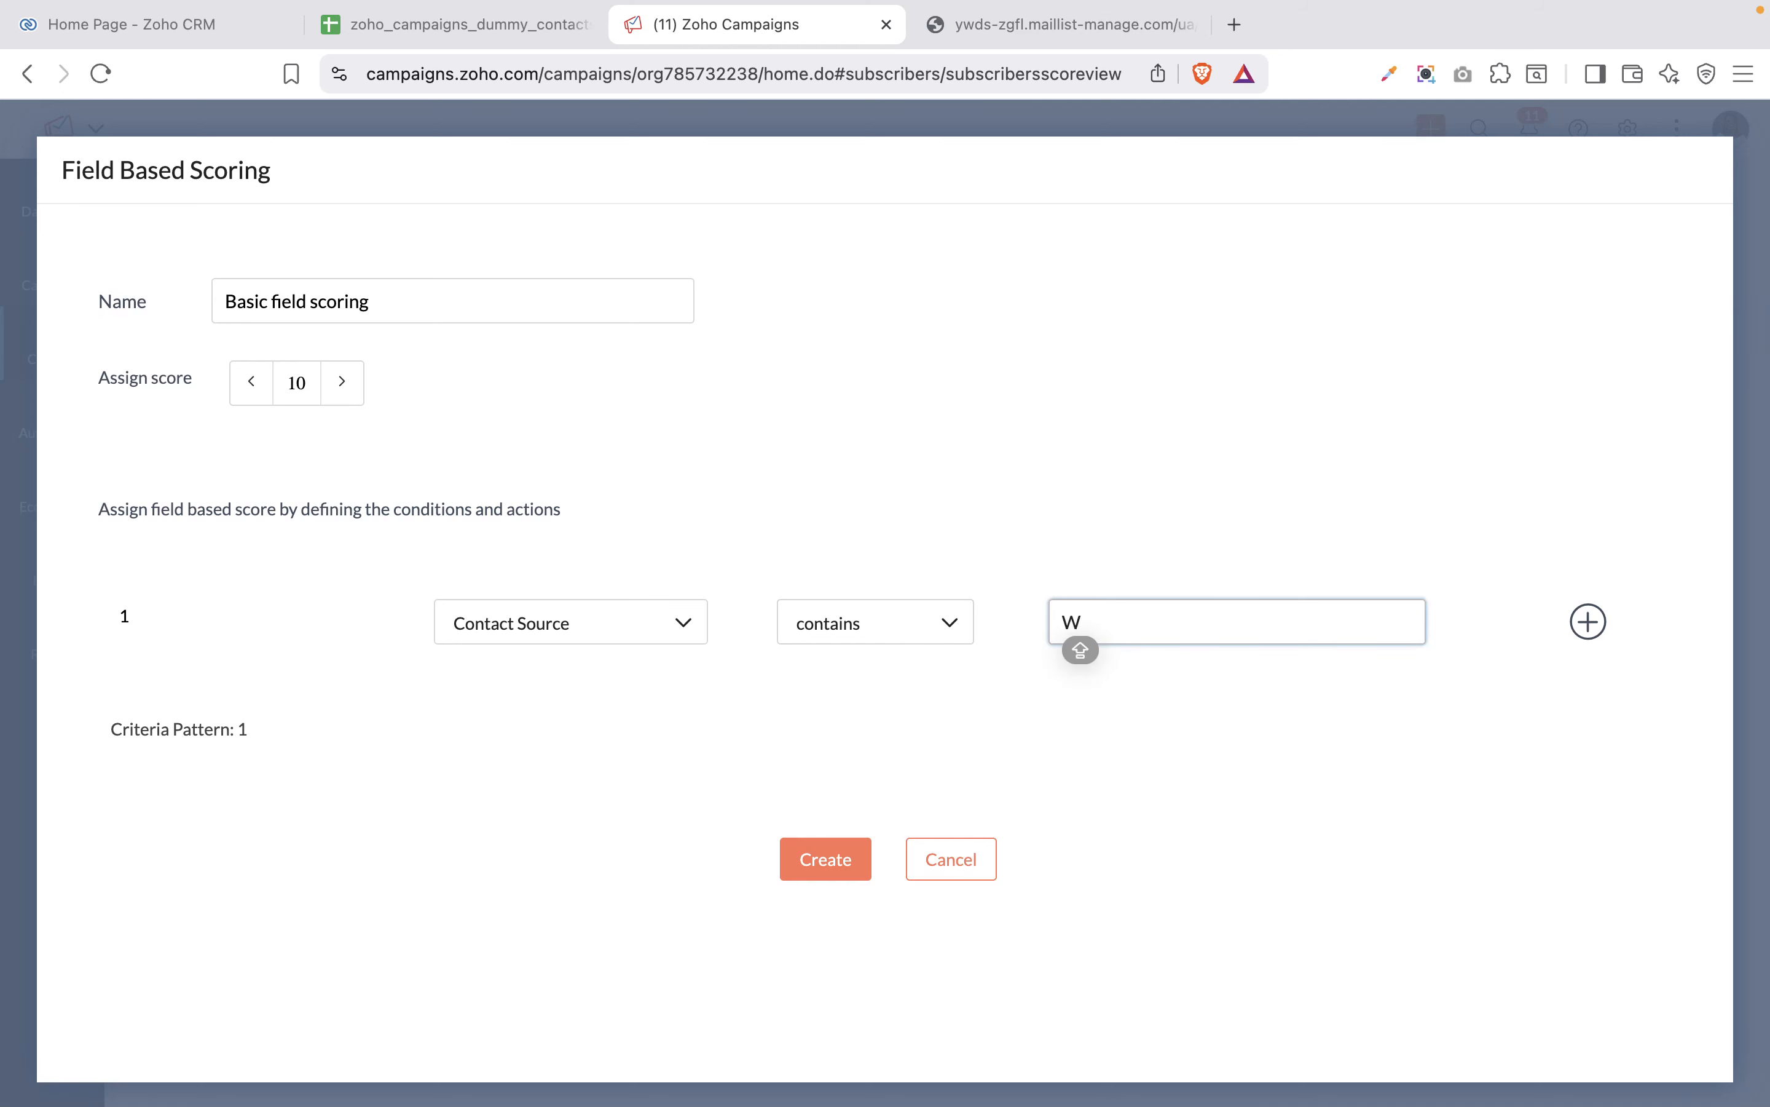
text(ebsite)
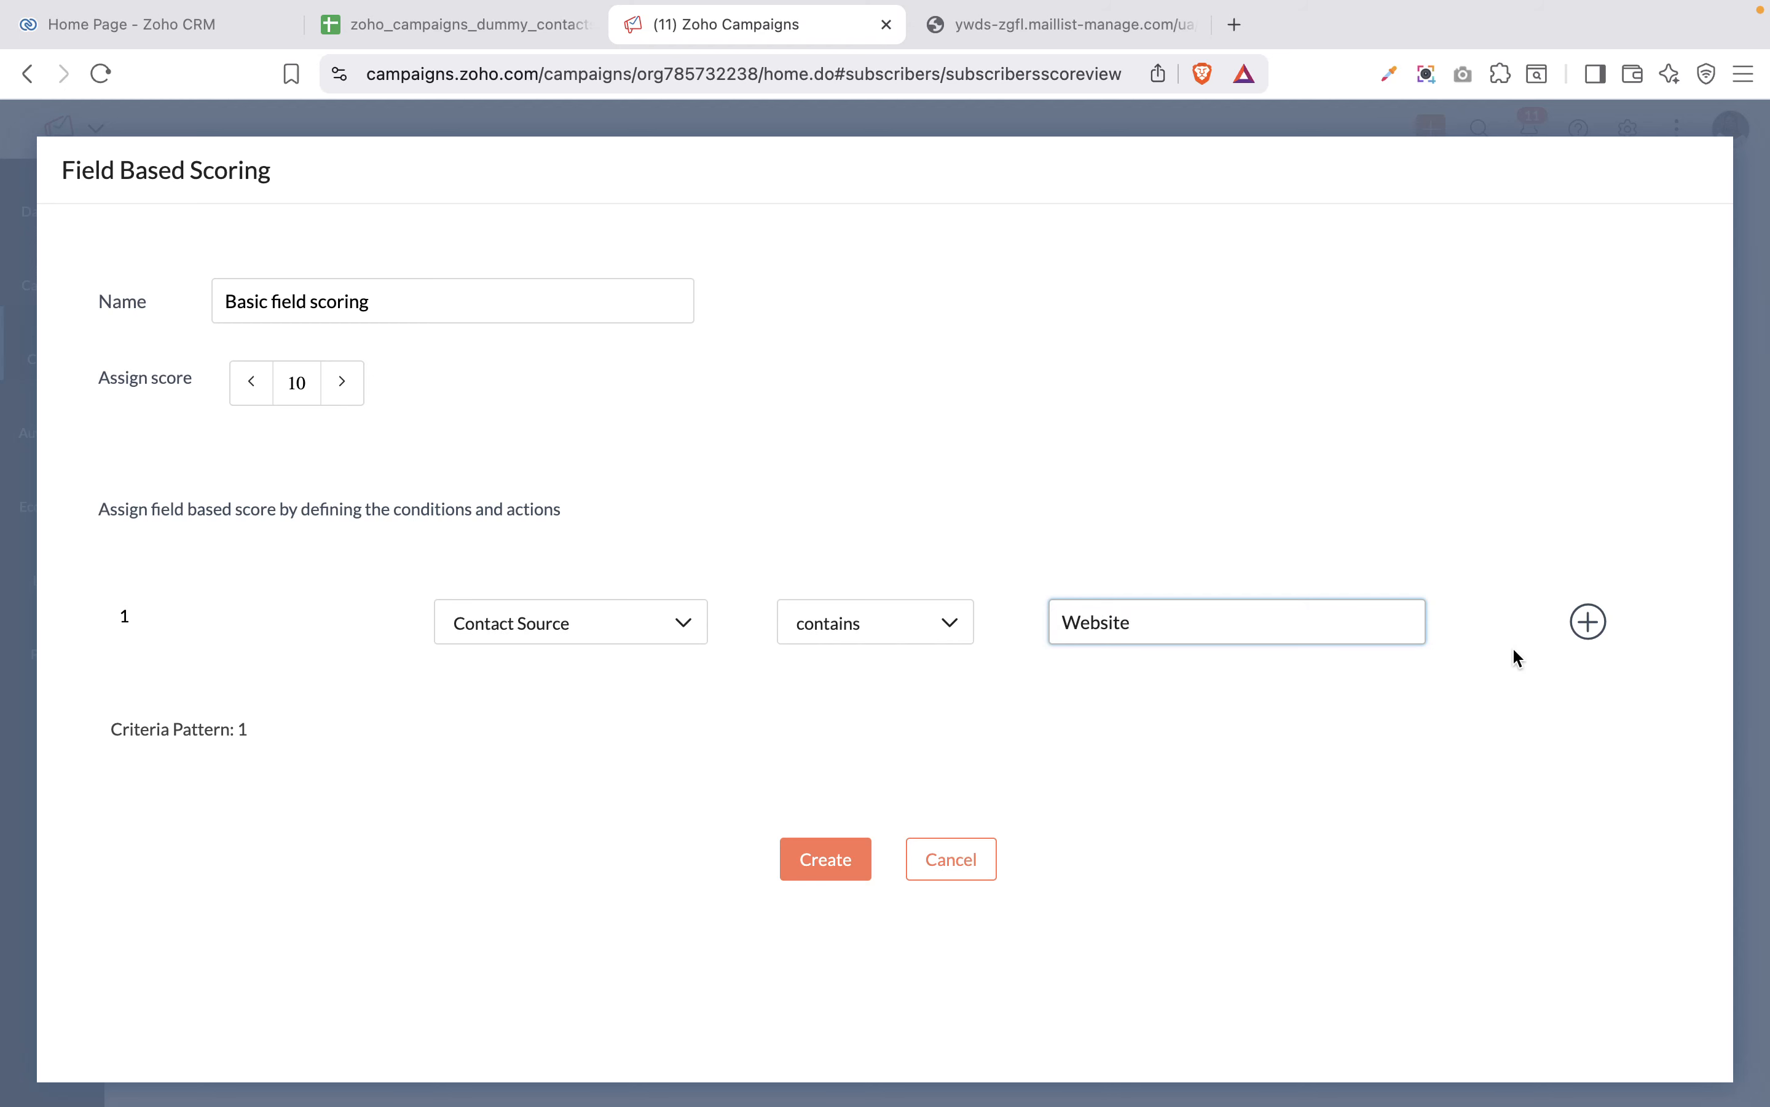
Step: Add a second condition joined with "and", requiring that Job Title contains "manager"
click(1589, 622)
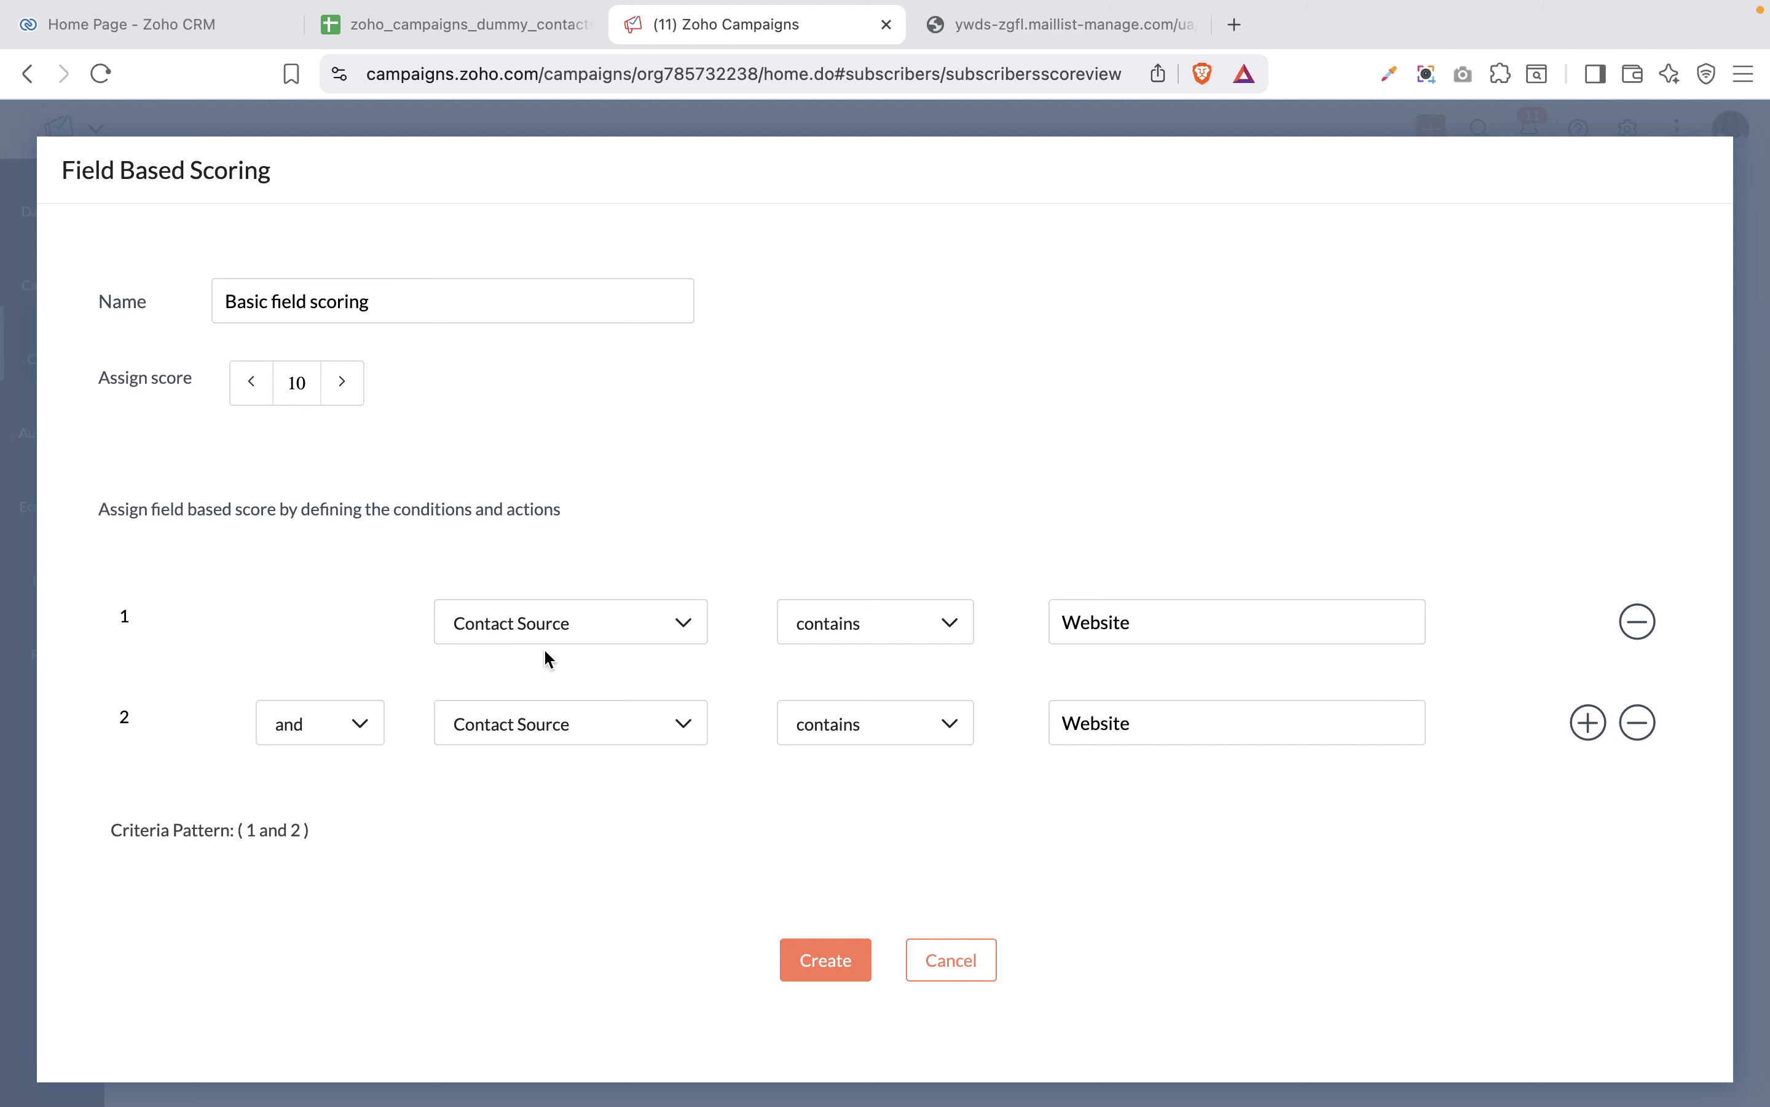
click(570, 726)
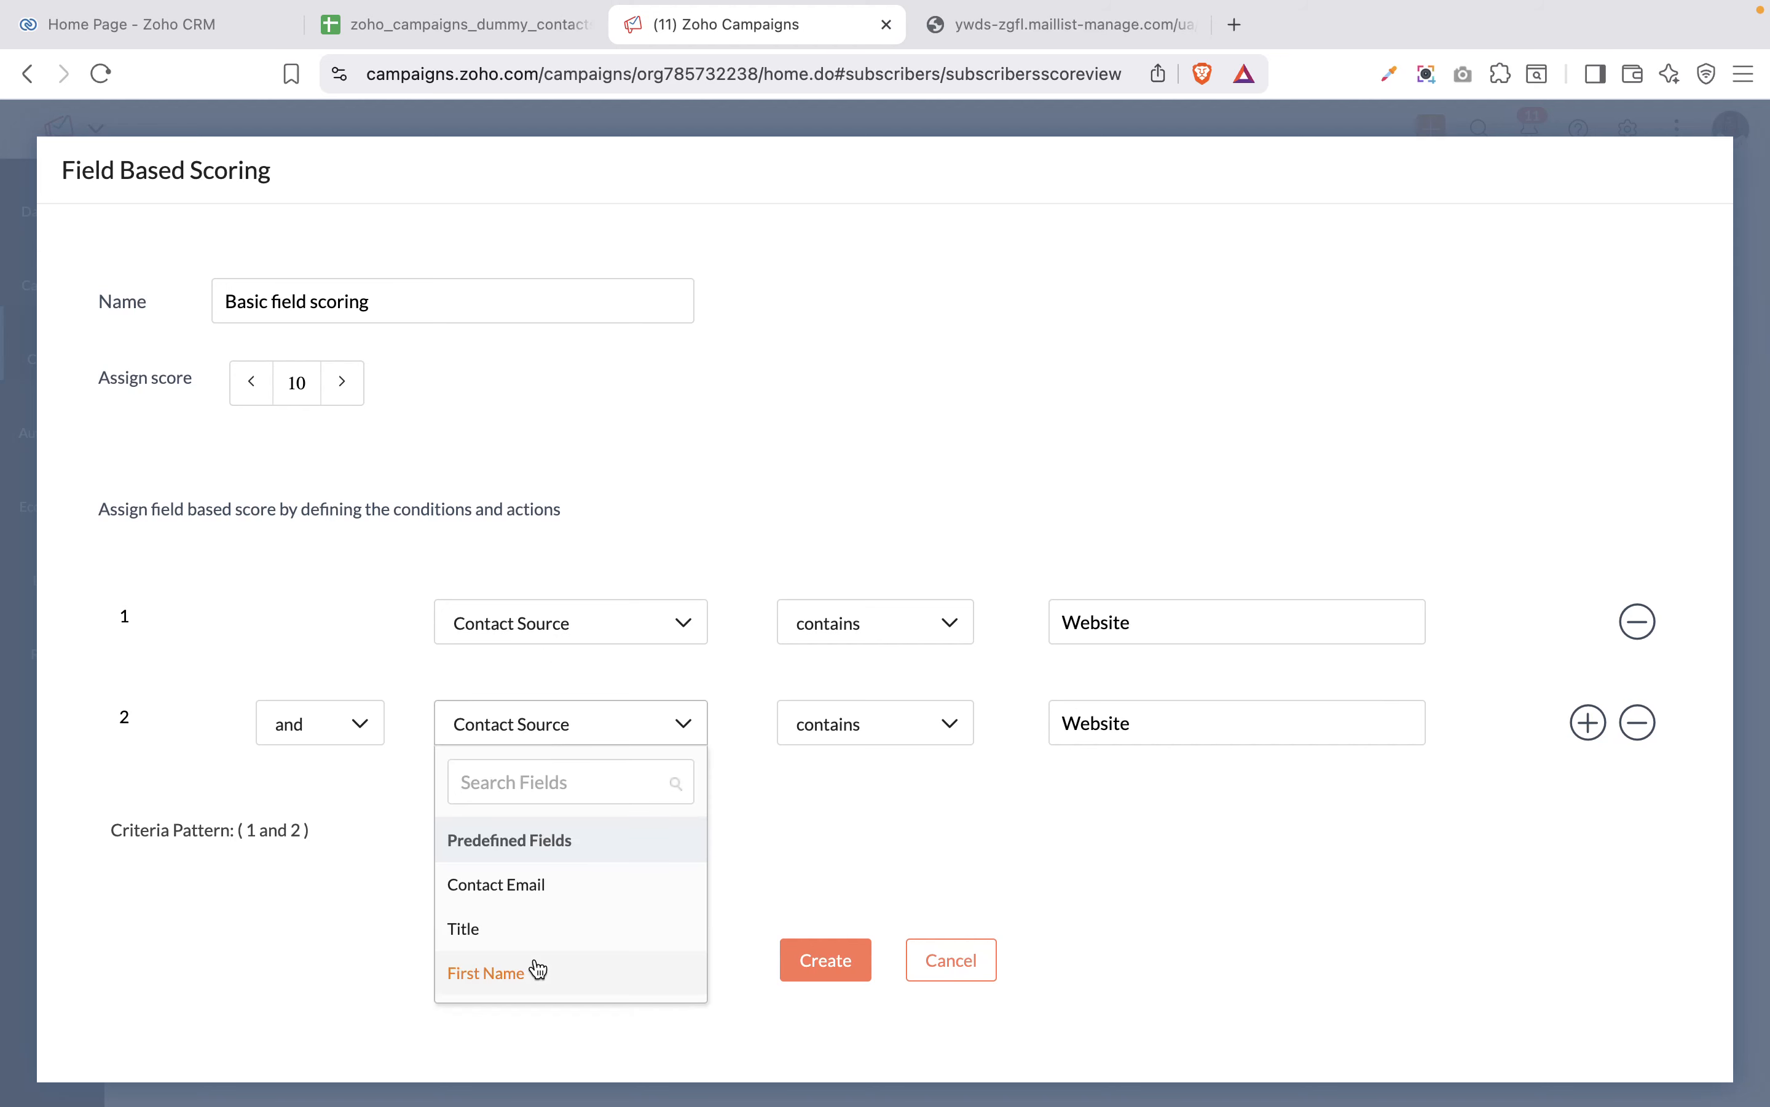
scroll(539, 965, down, 3)
click(483, 907)
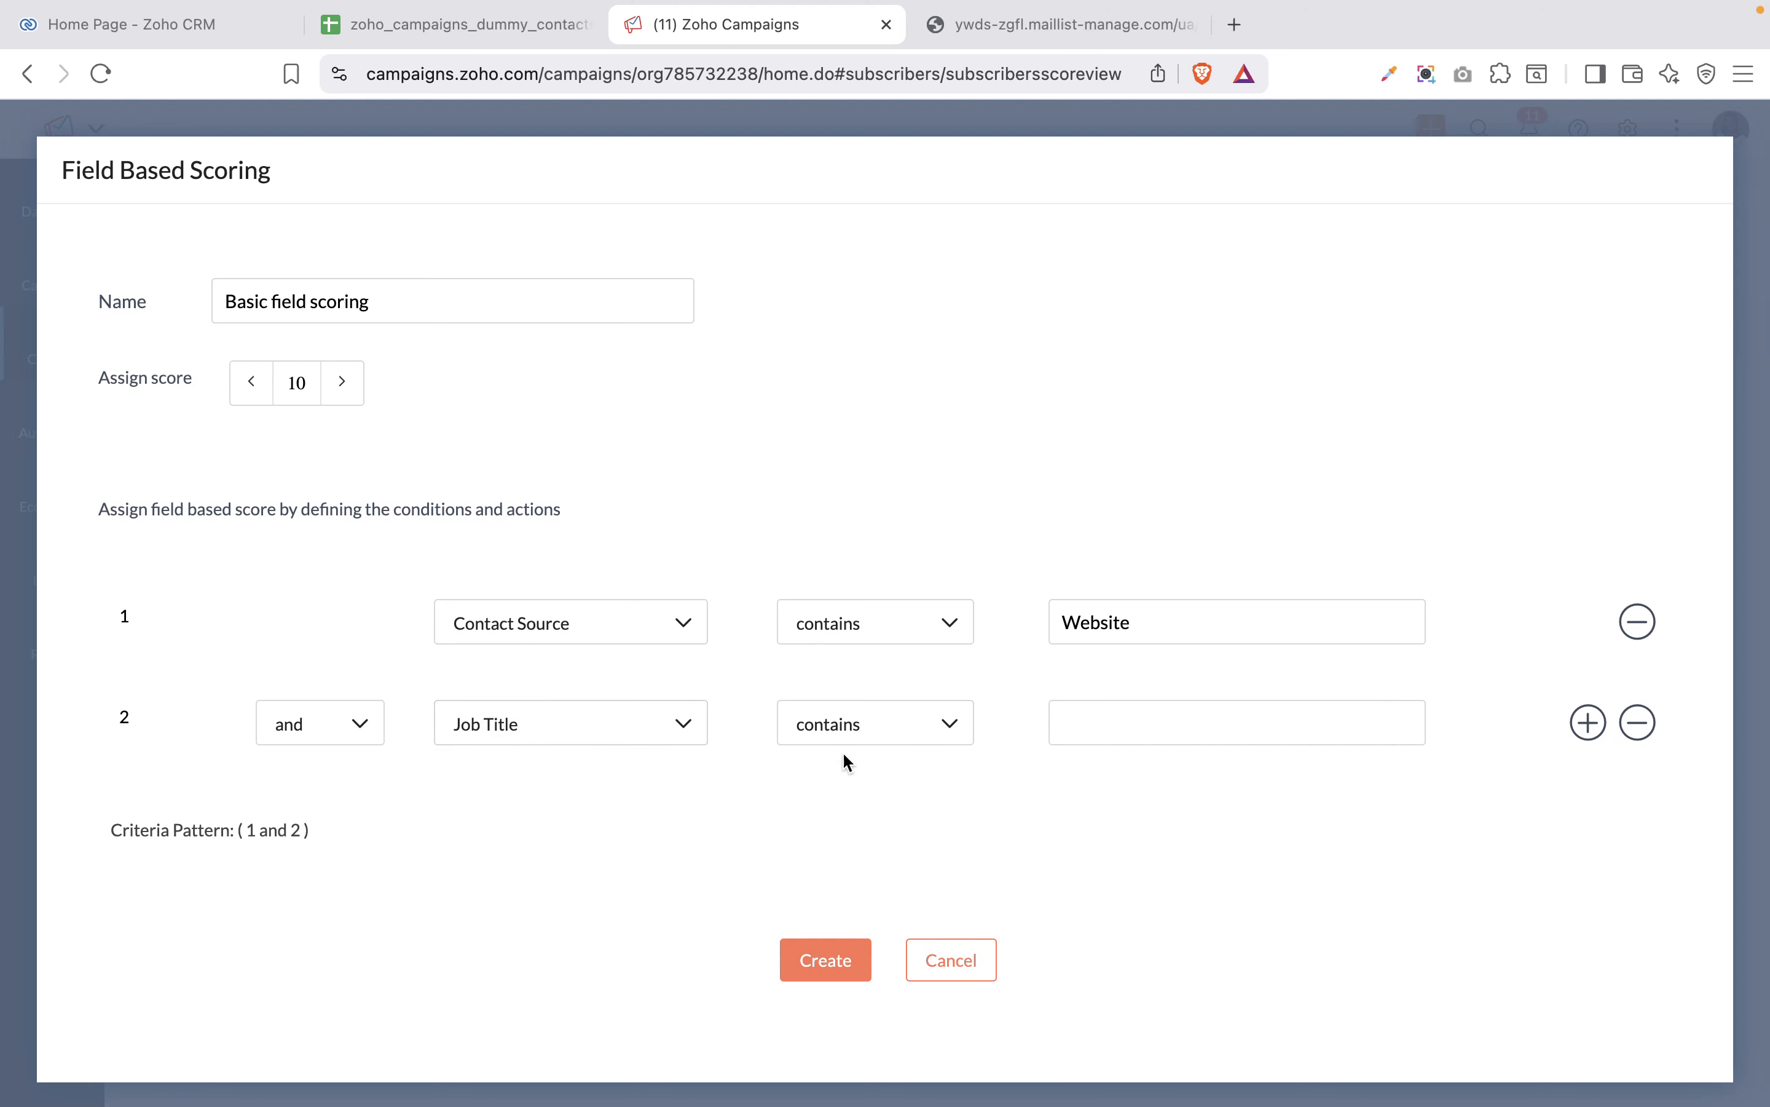
click(936, 737)
click(1072, 717)
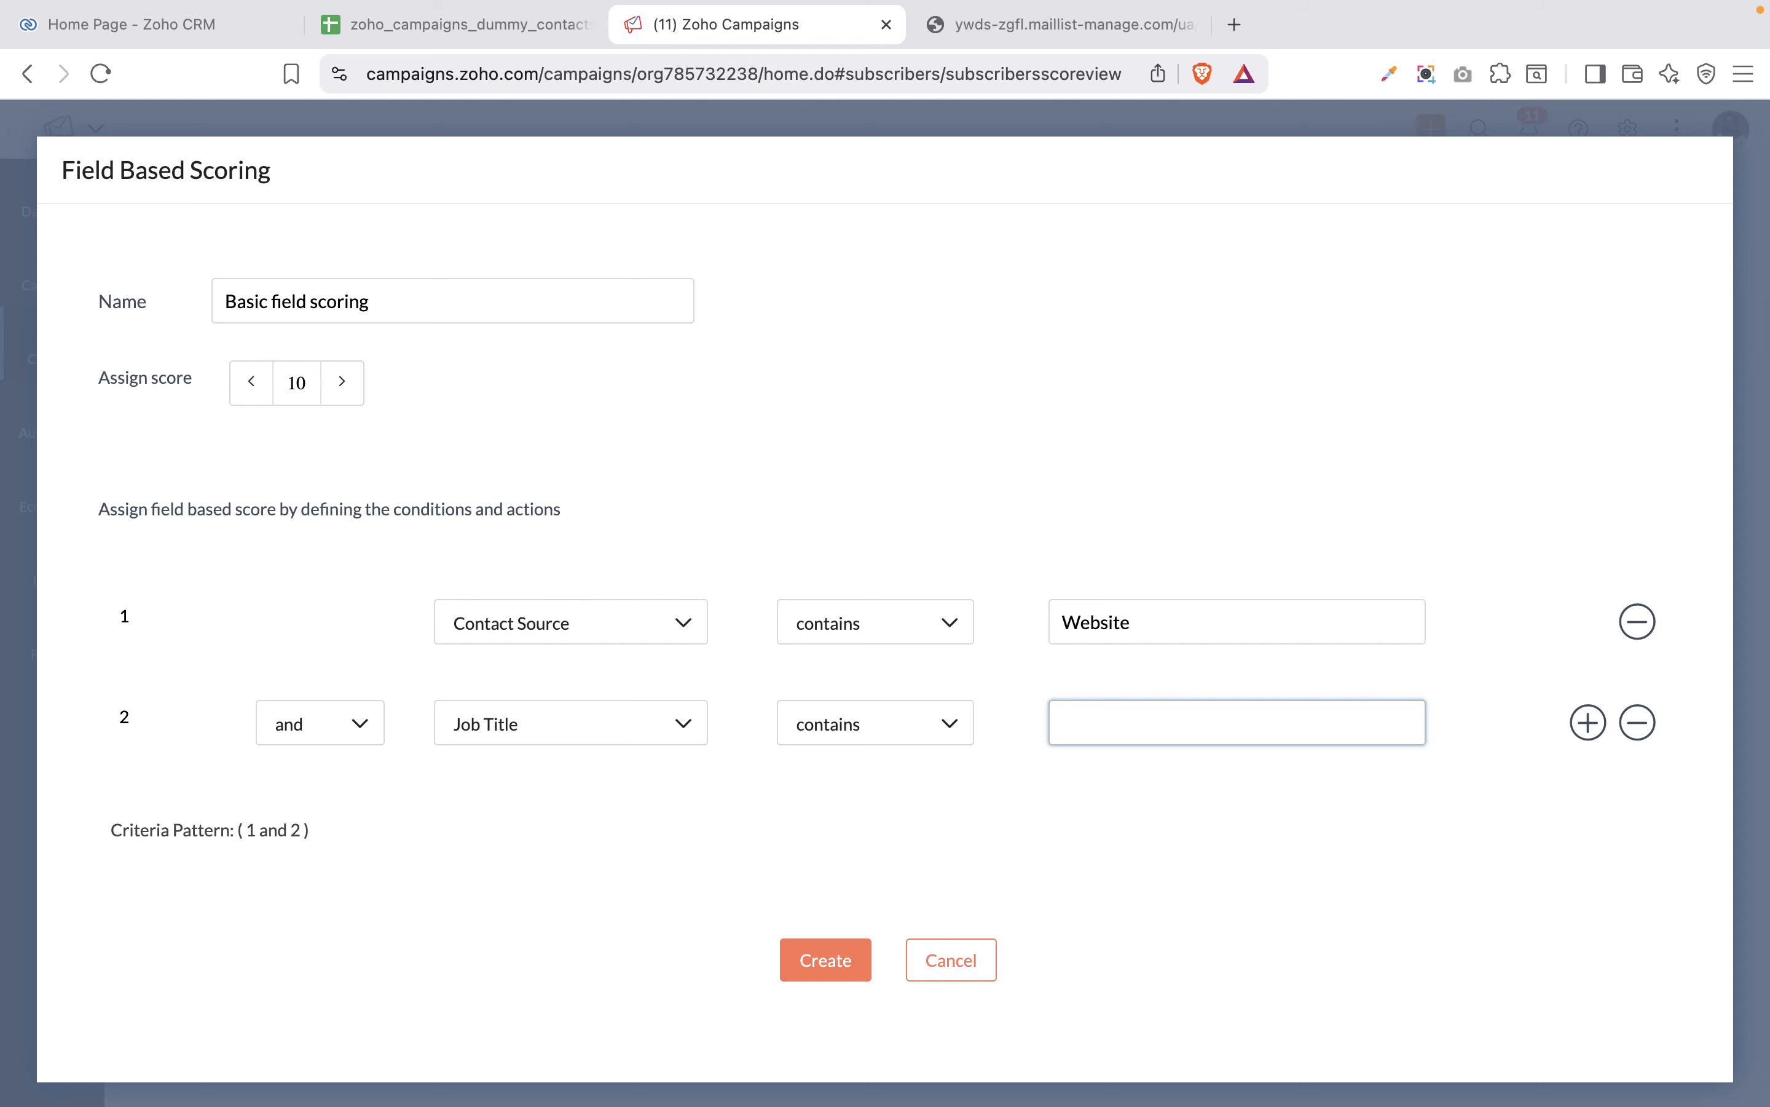
text(manager)
Step: Create the field-based scoring rule and review its criteria in the contact scoring setup
click(811, 979)
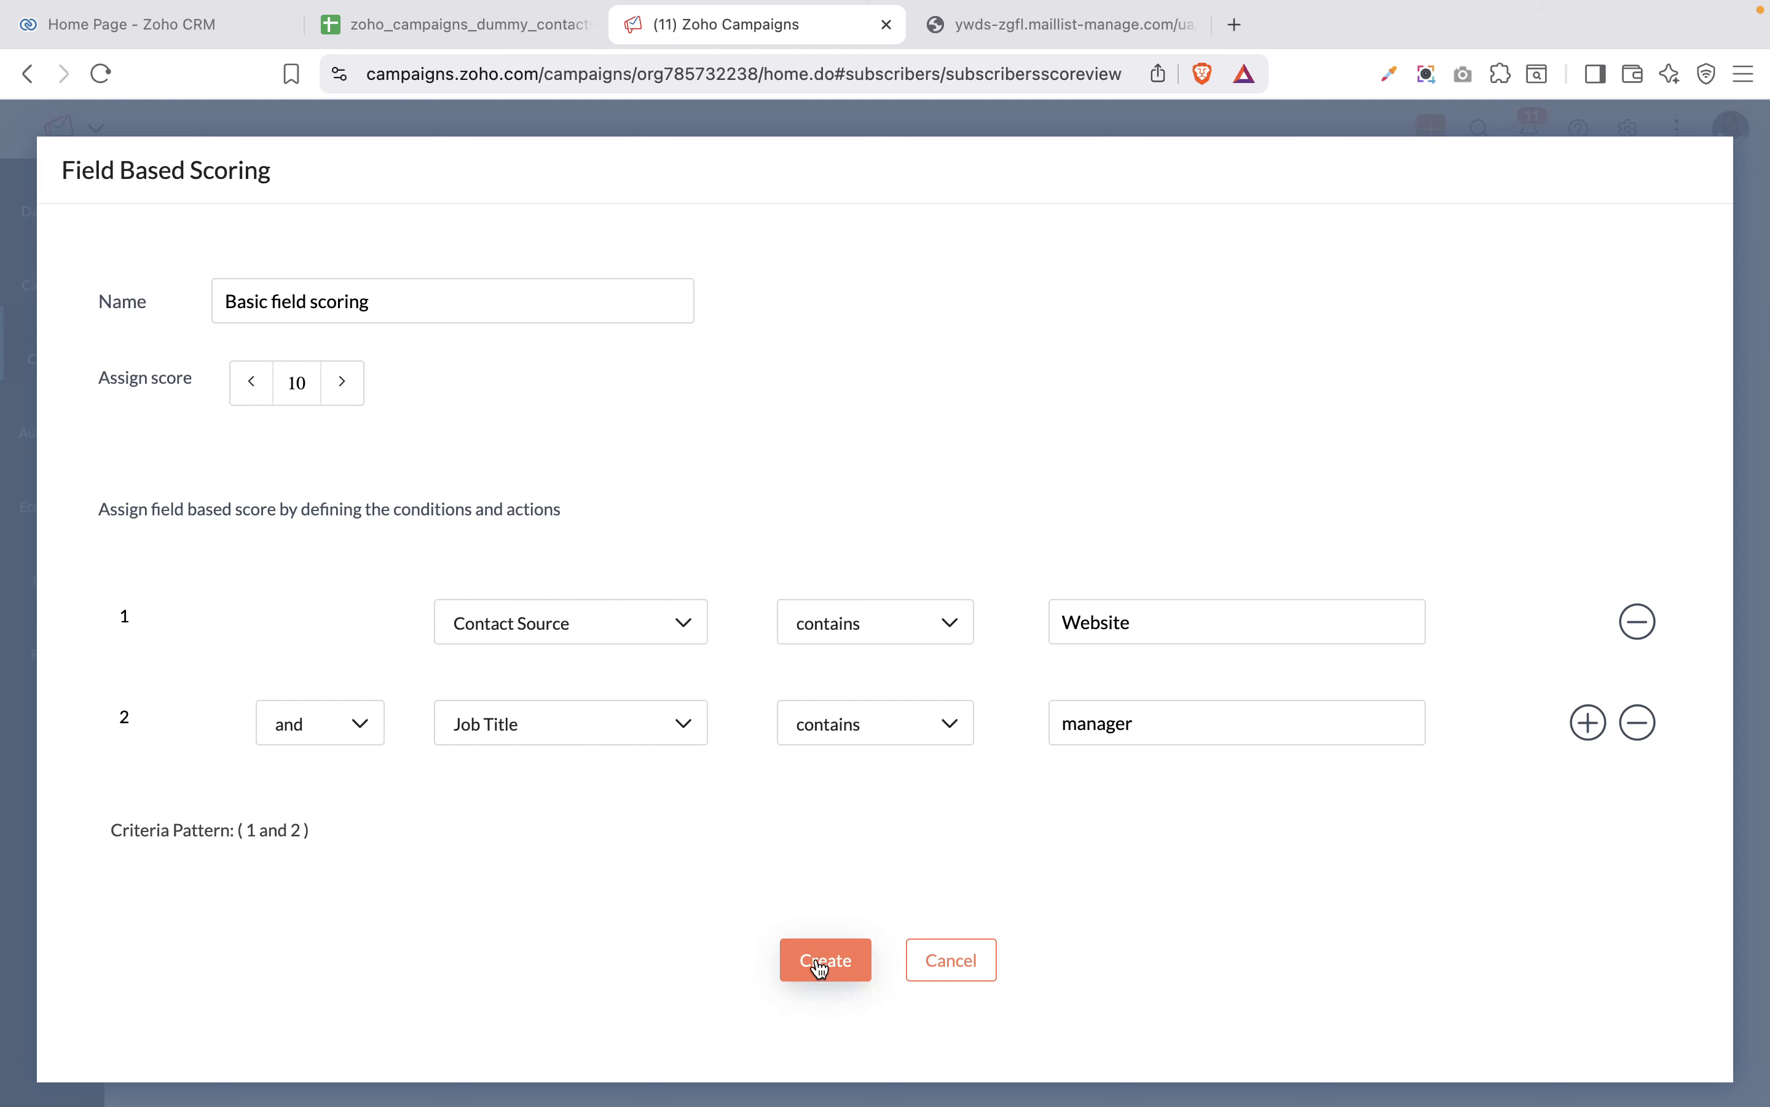
click(821, 968)
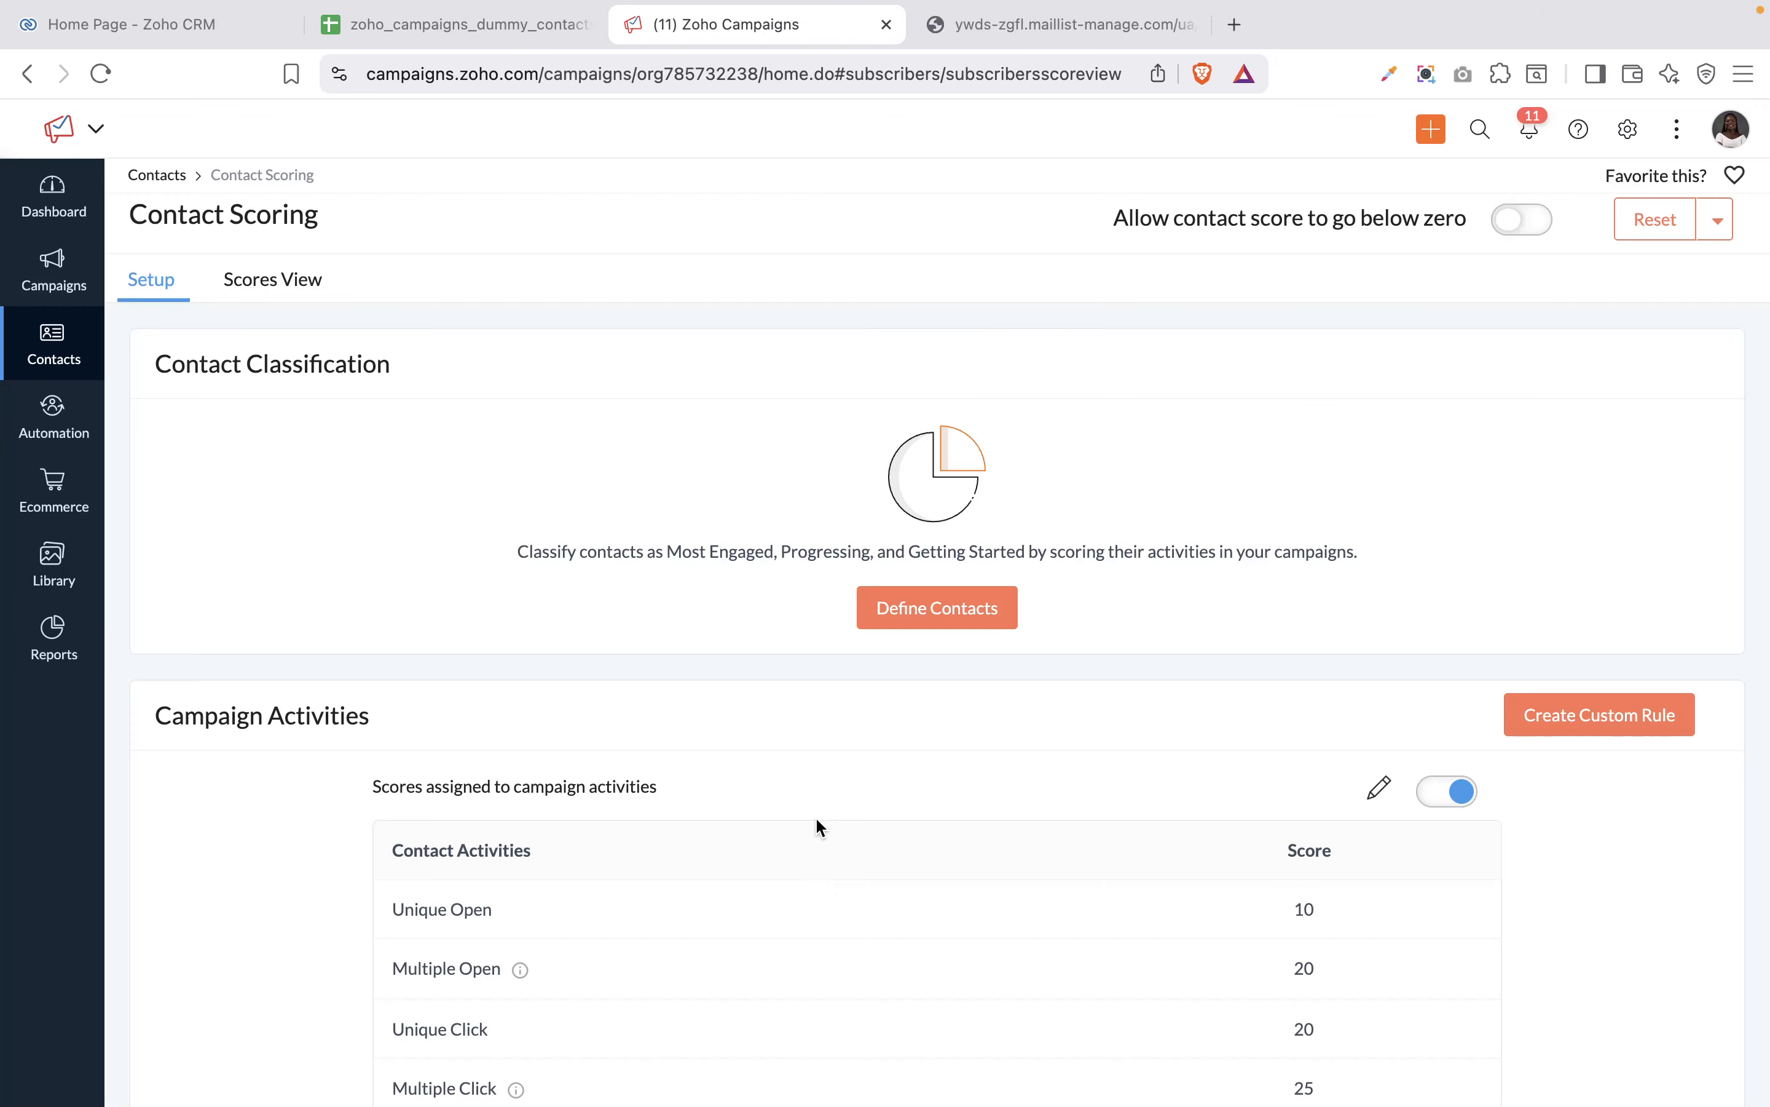
scroll(805, 652, down, 15)
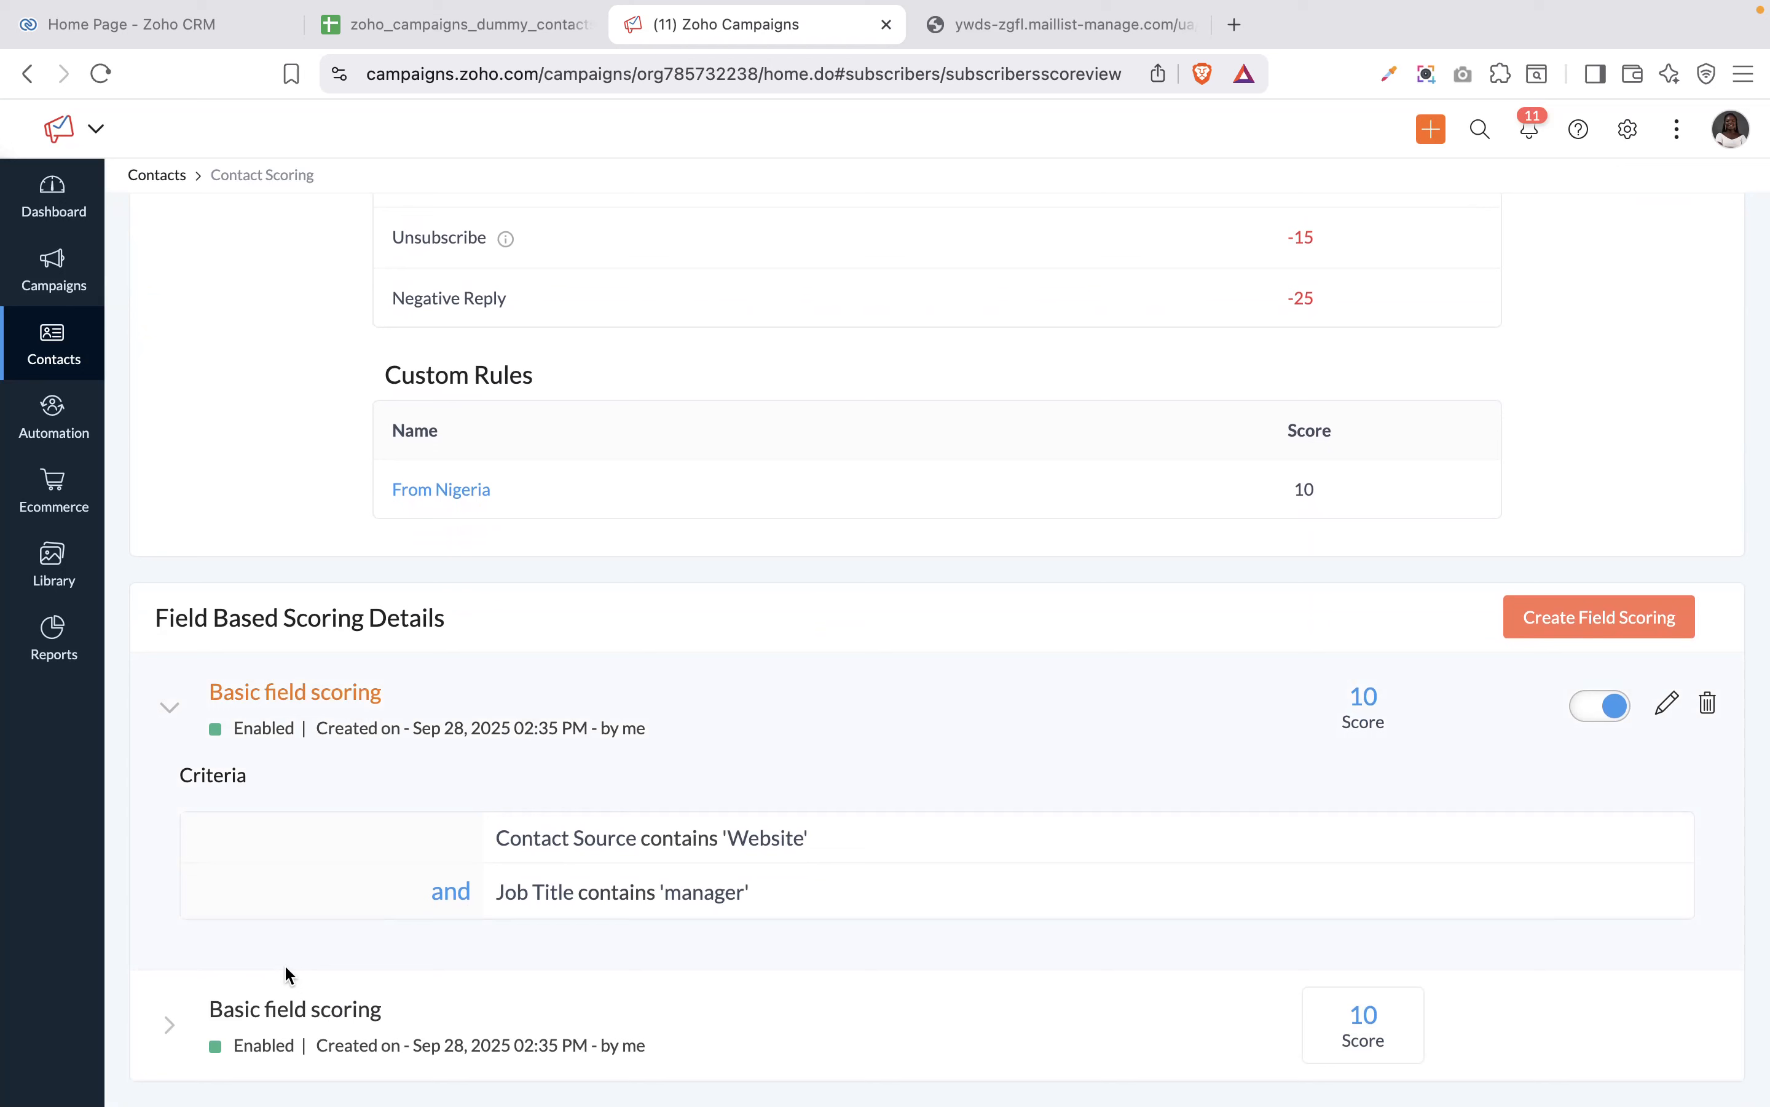
scroll(1422, 450, up, 11)
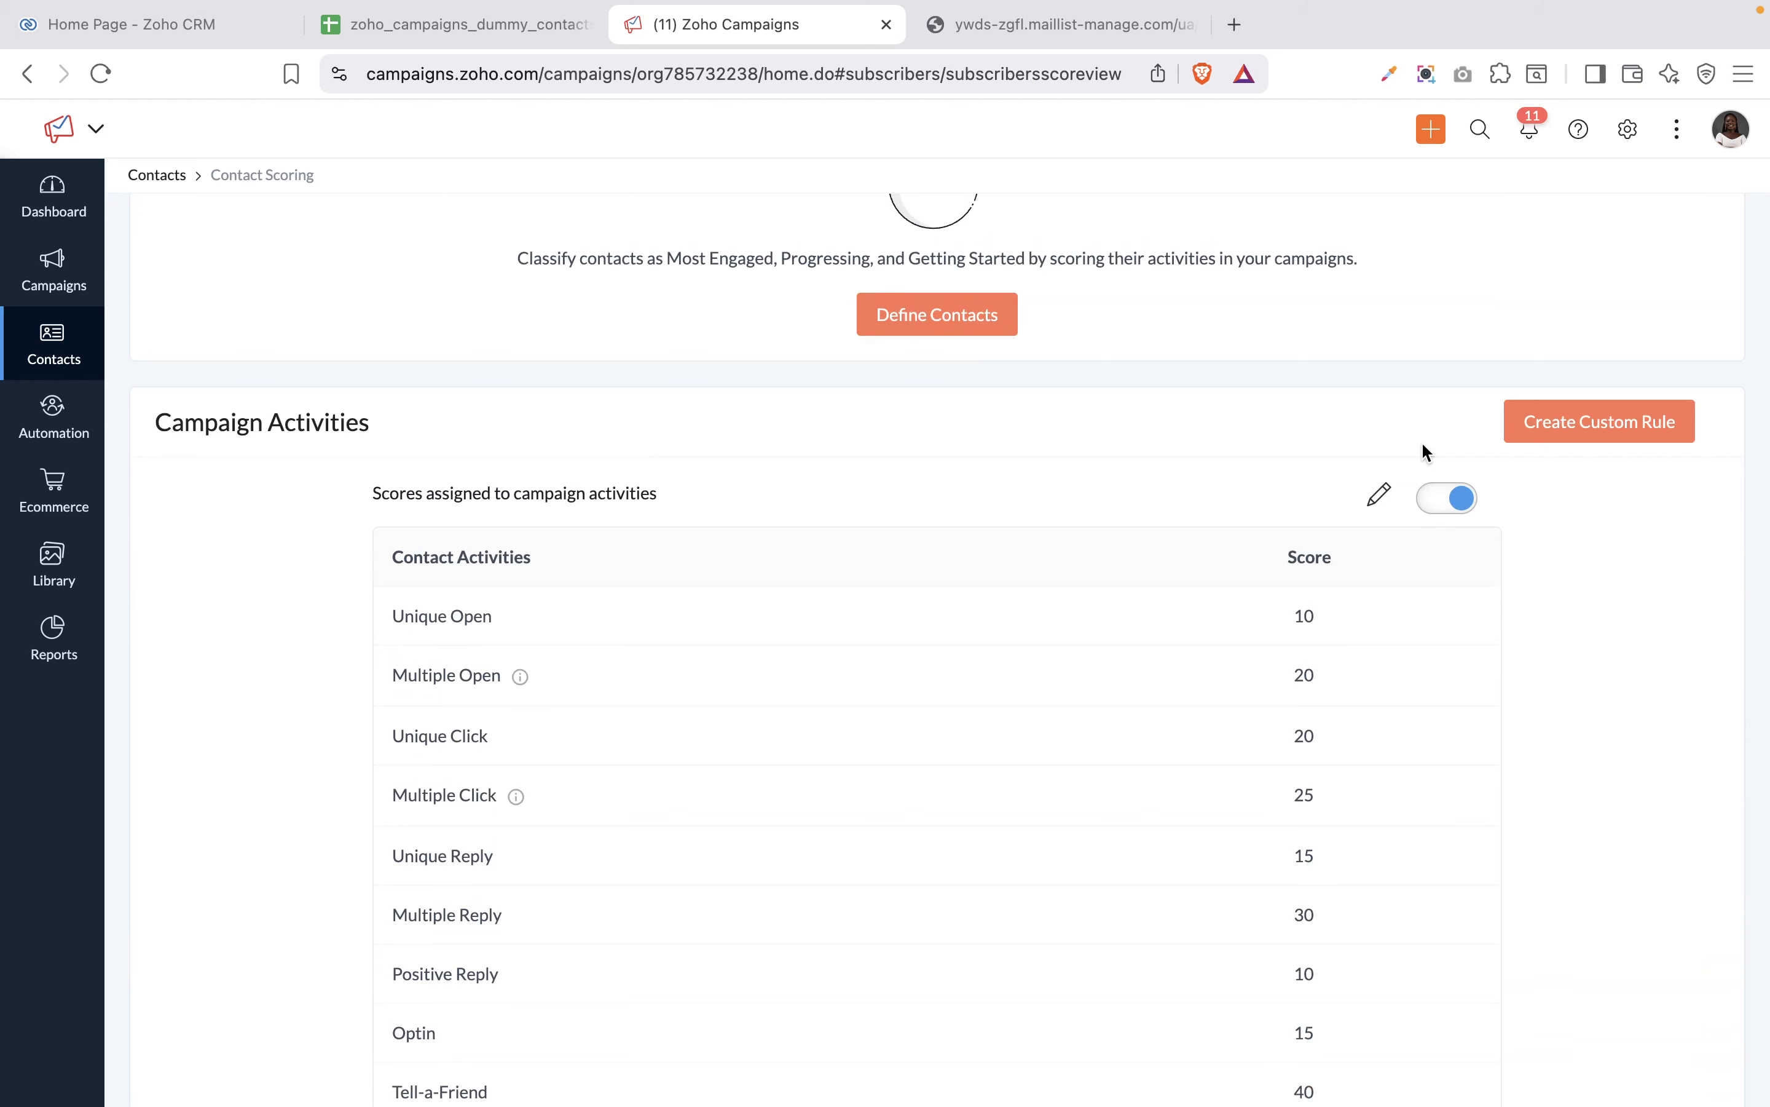
scroll(1427, 453, up, 4)
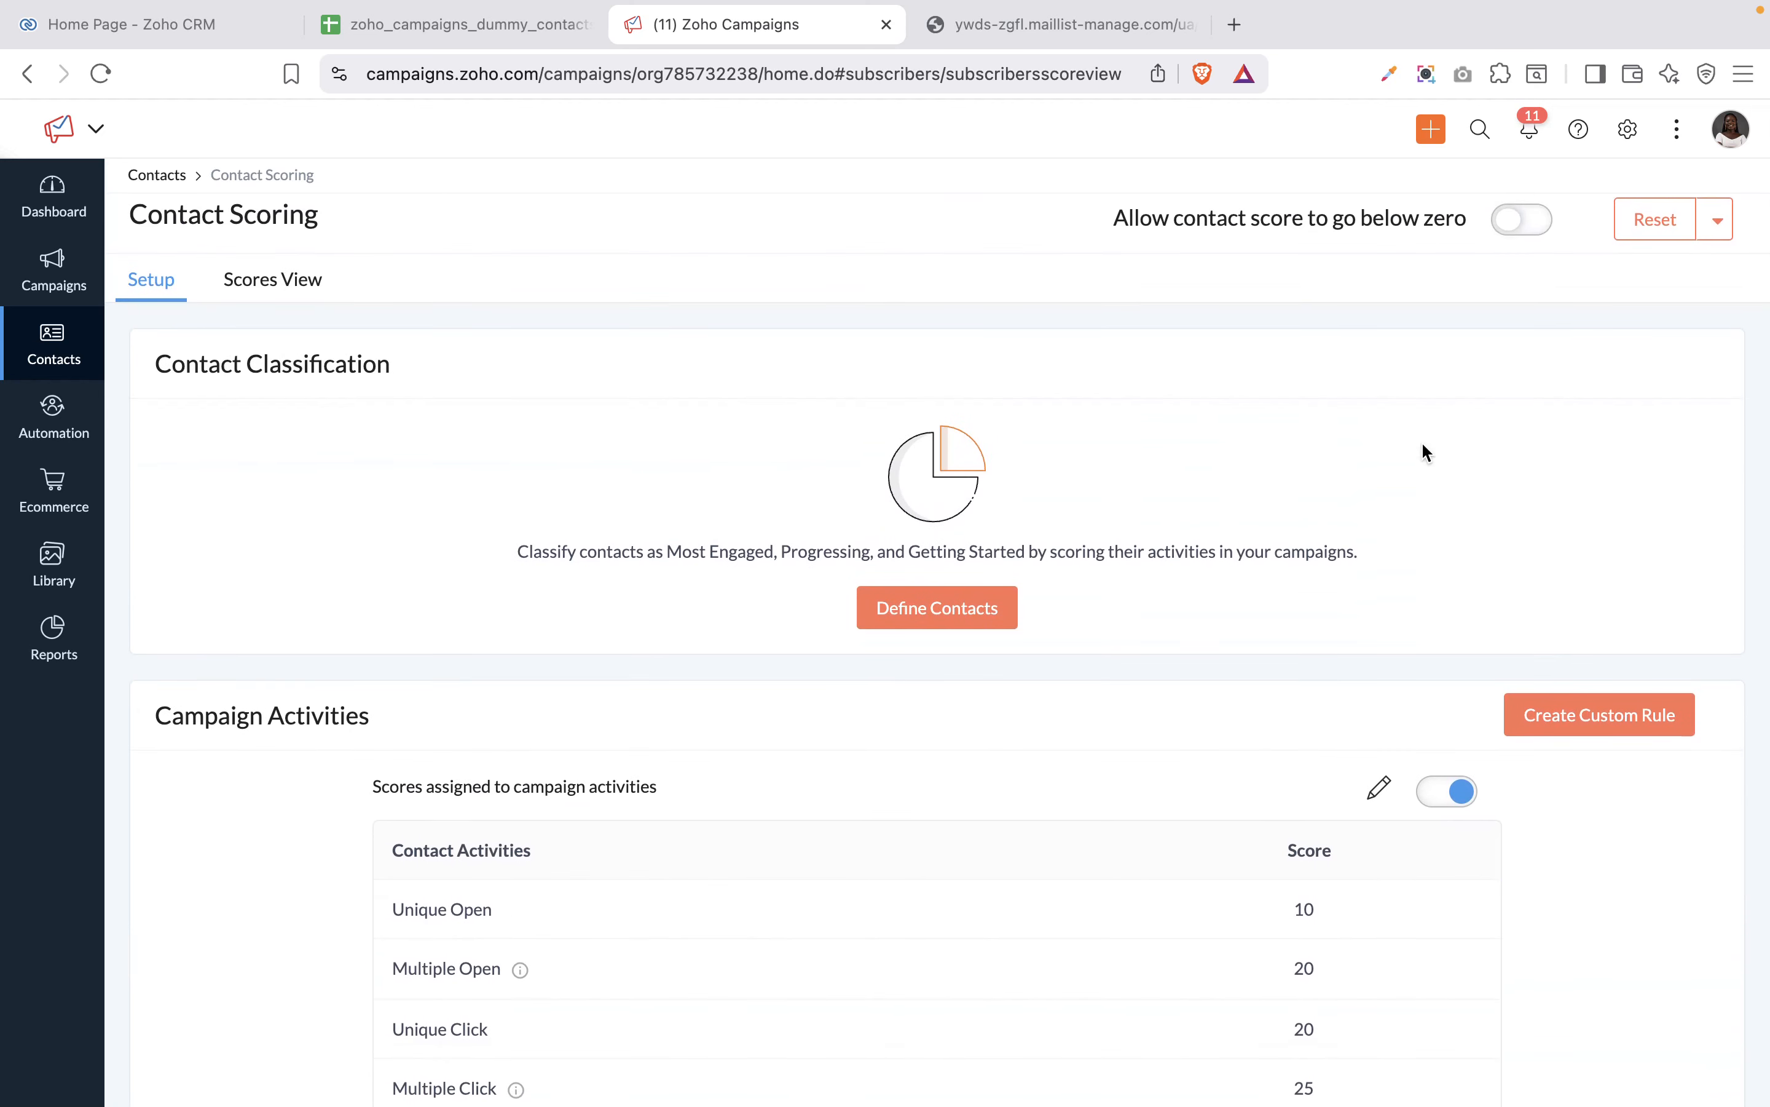
Step: Start a new contact scores view and set its score condition to <= 50
click(257, 287)
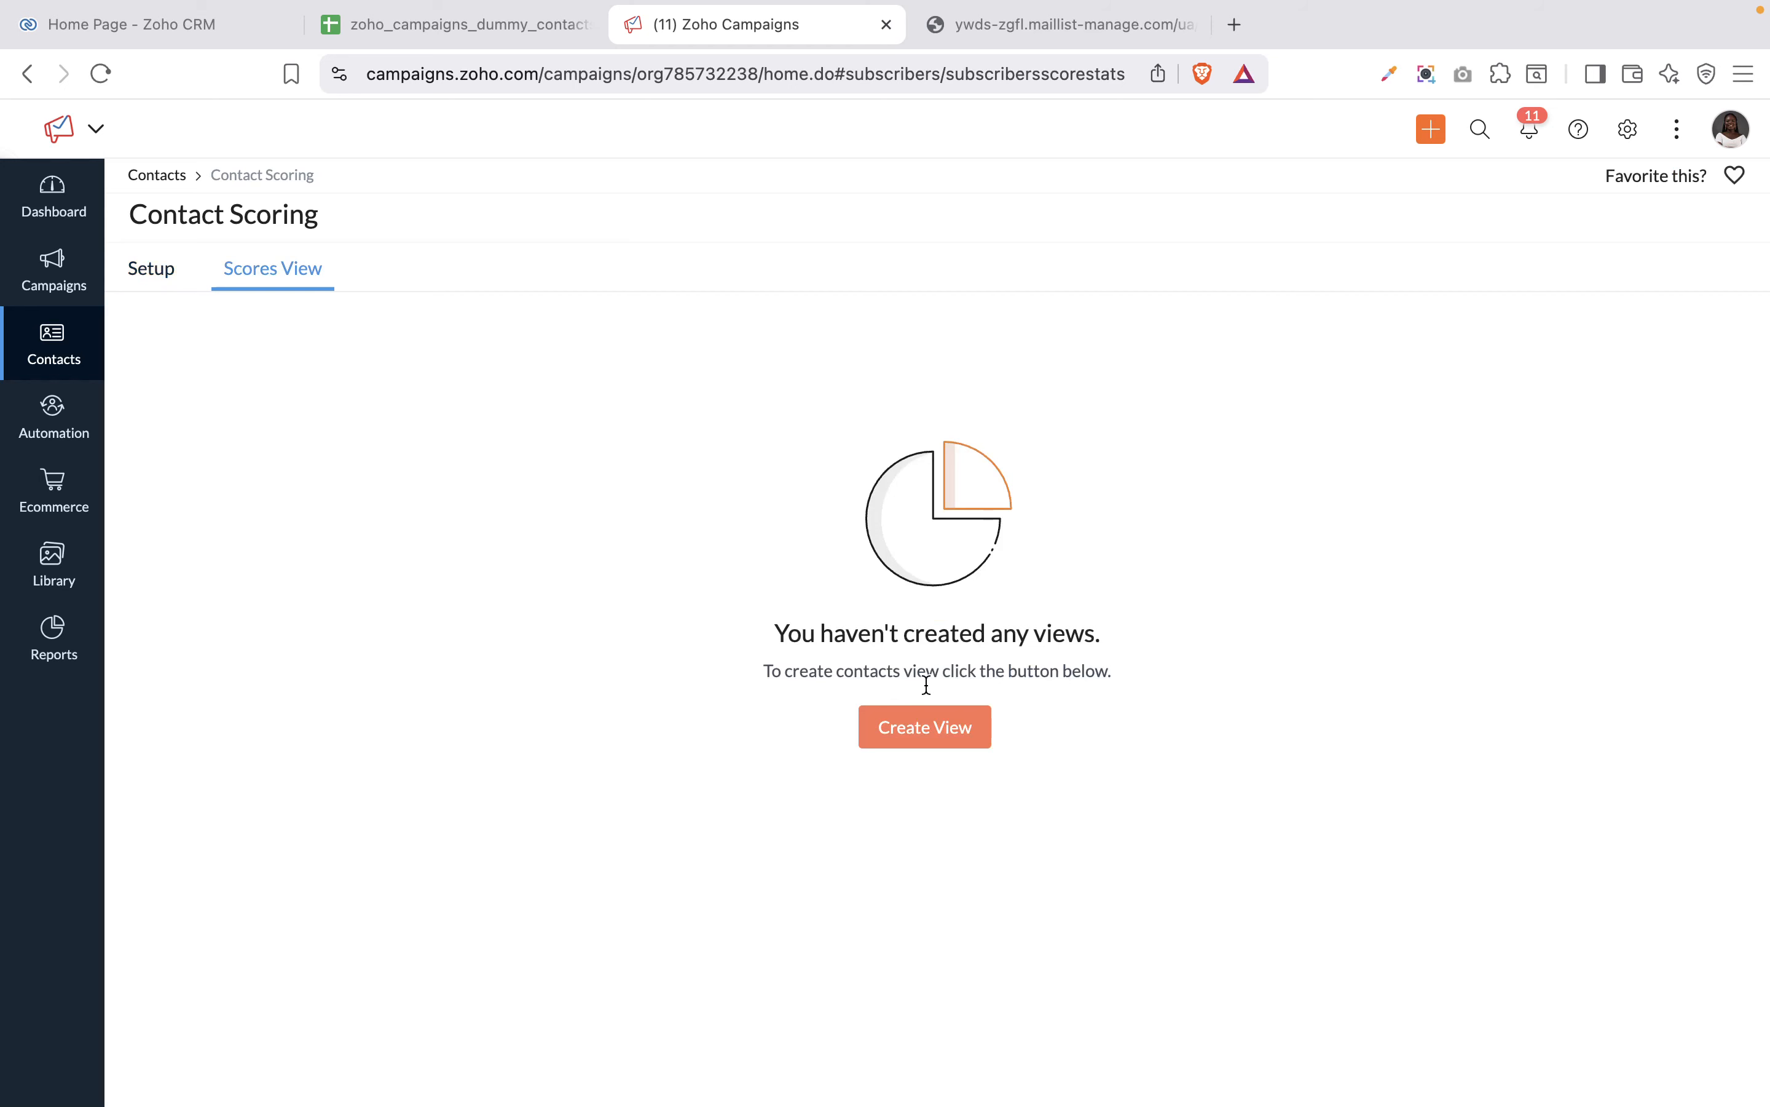
click(939, 735)
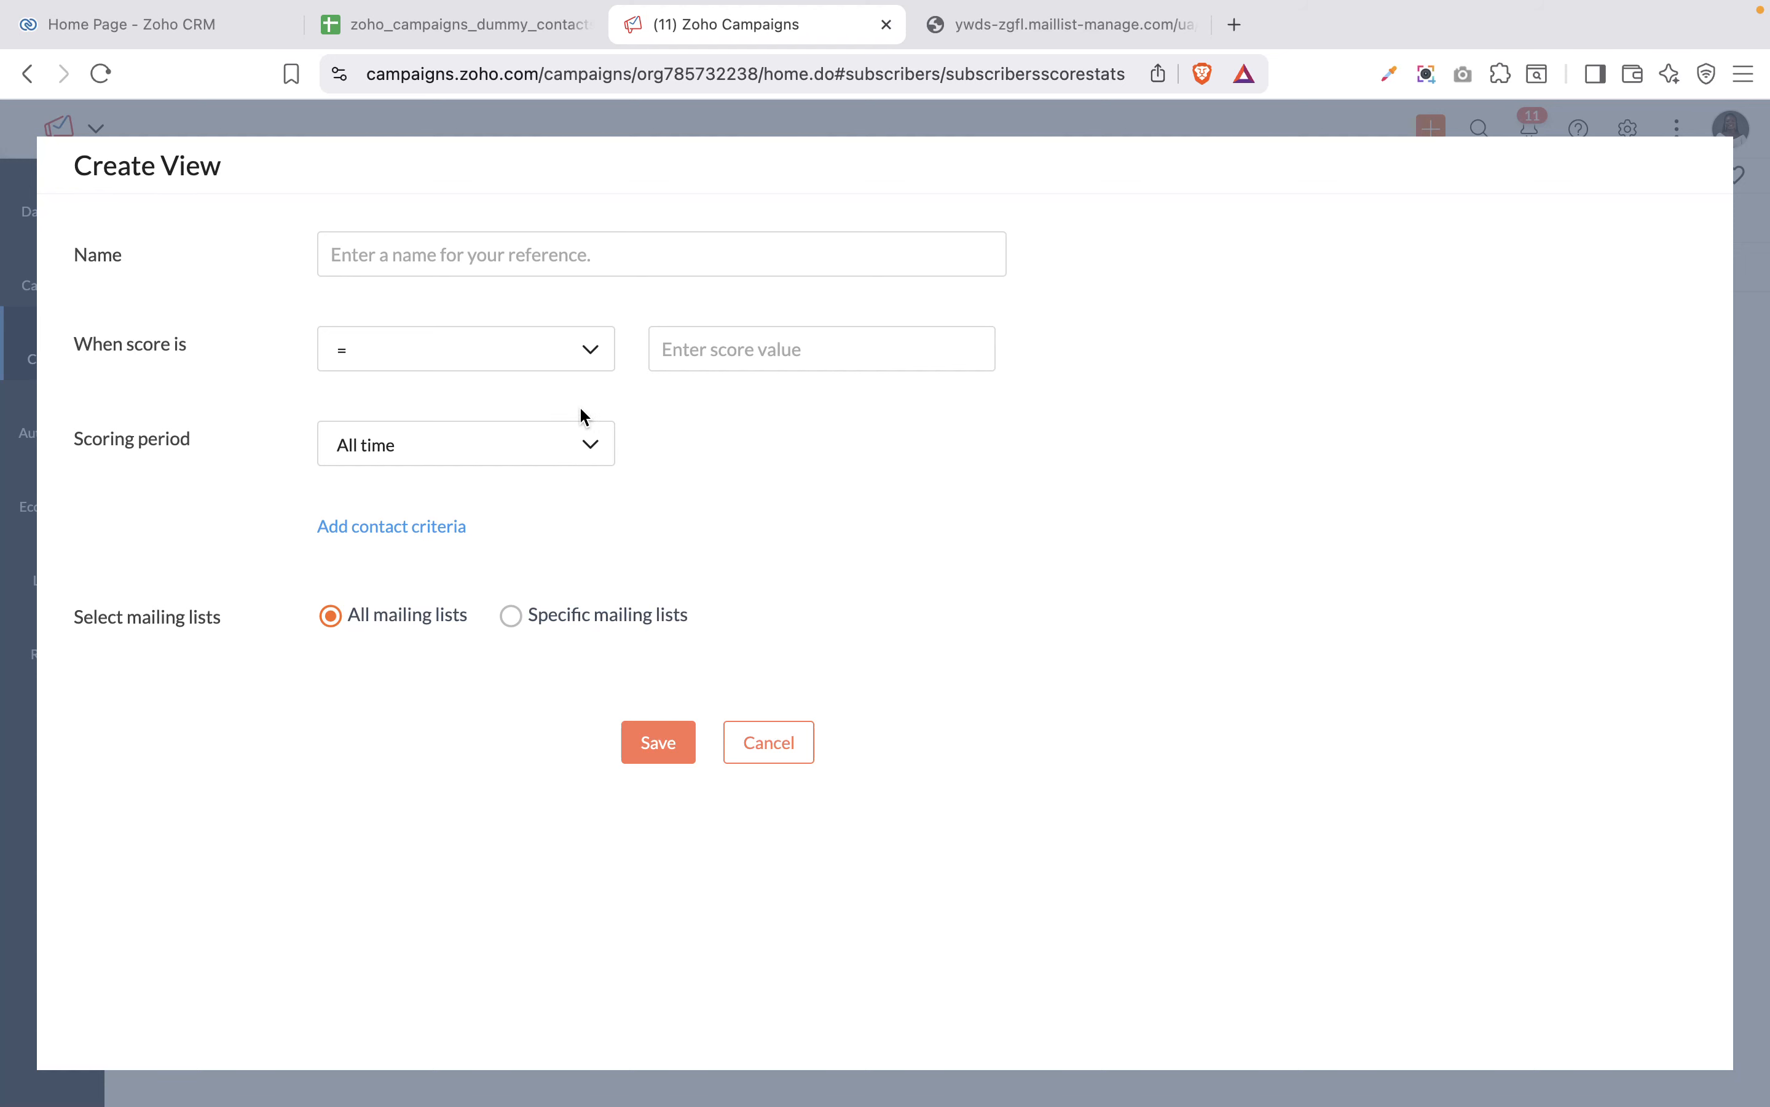
click(526, 355)
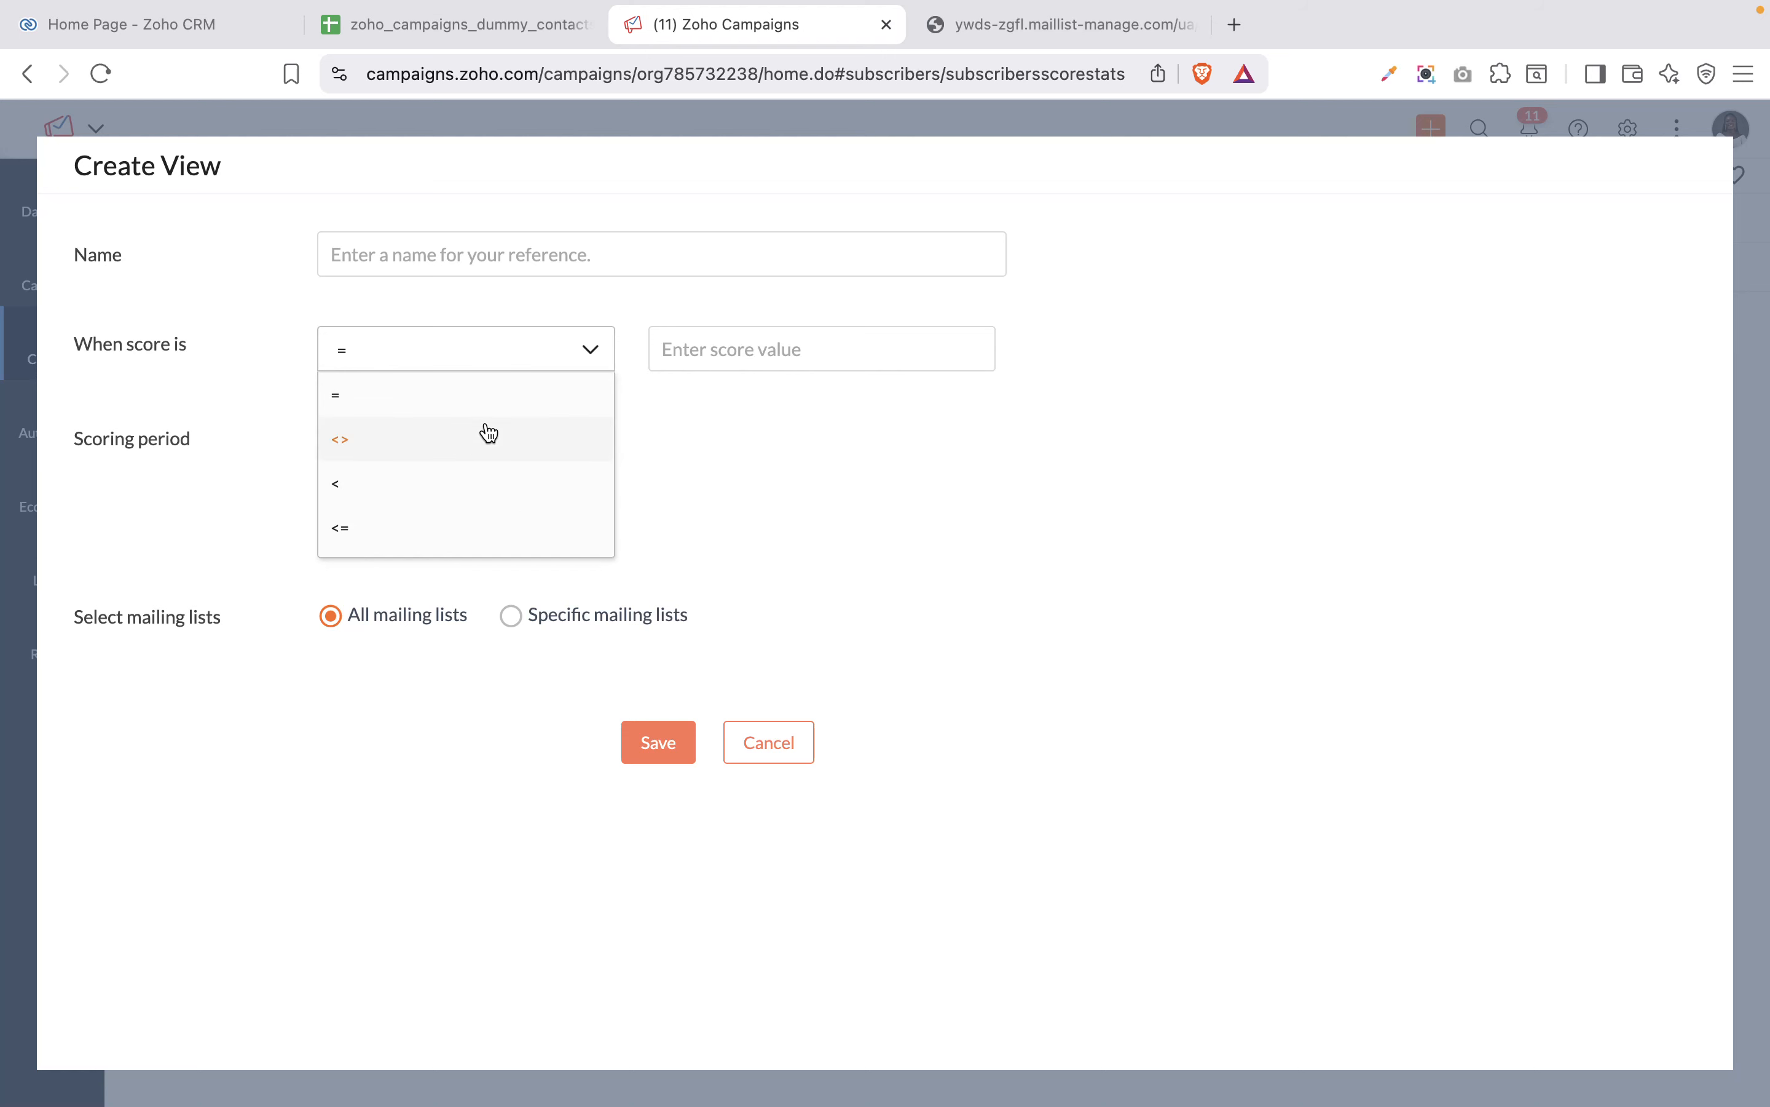
click(442, 539)
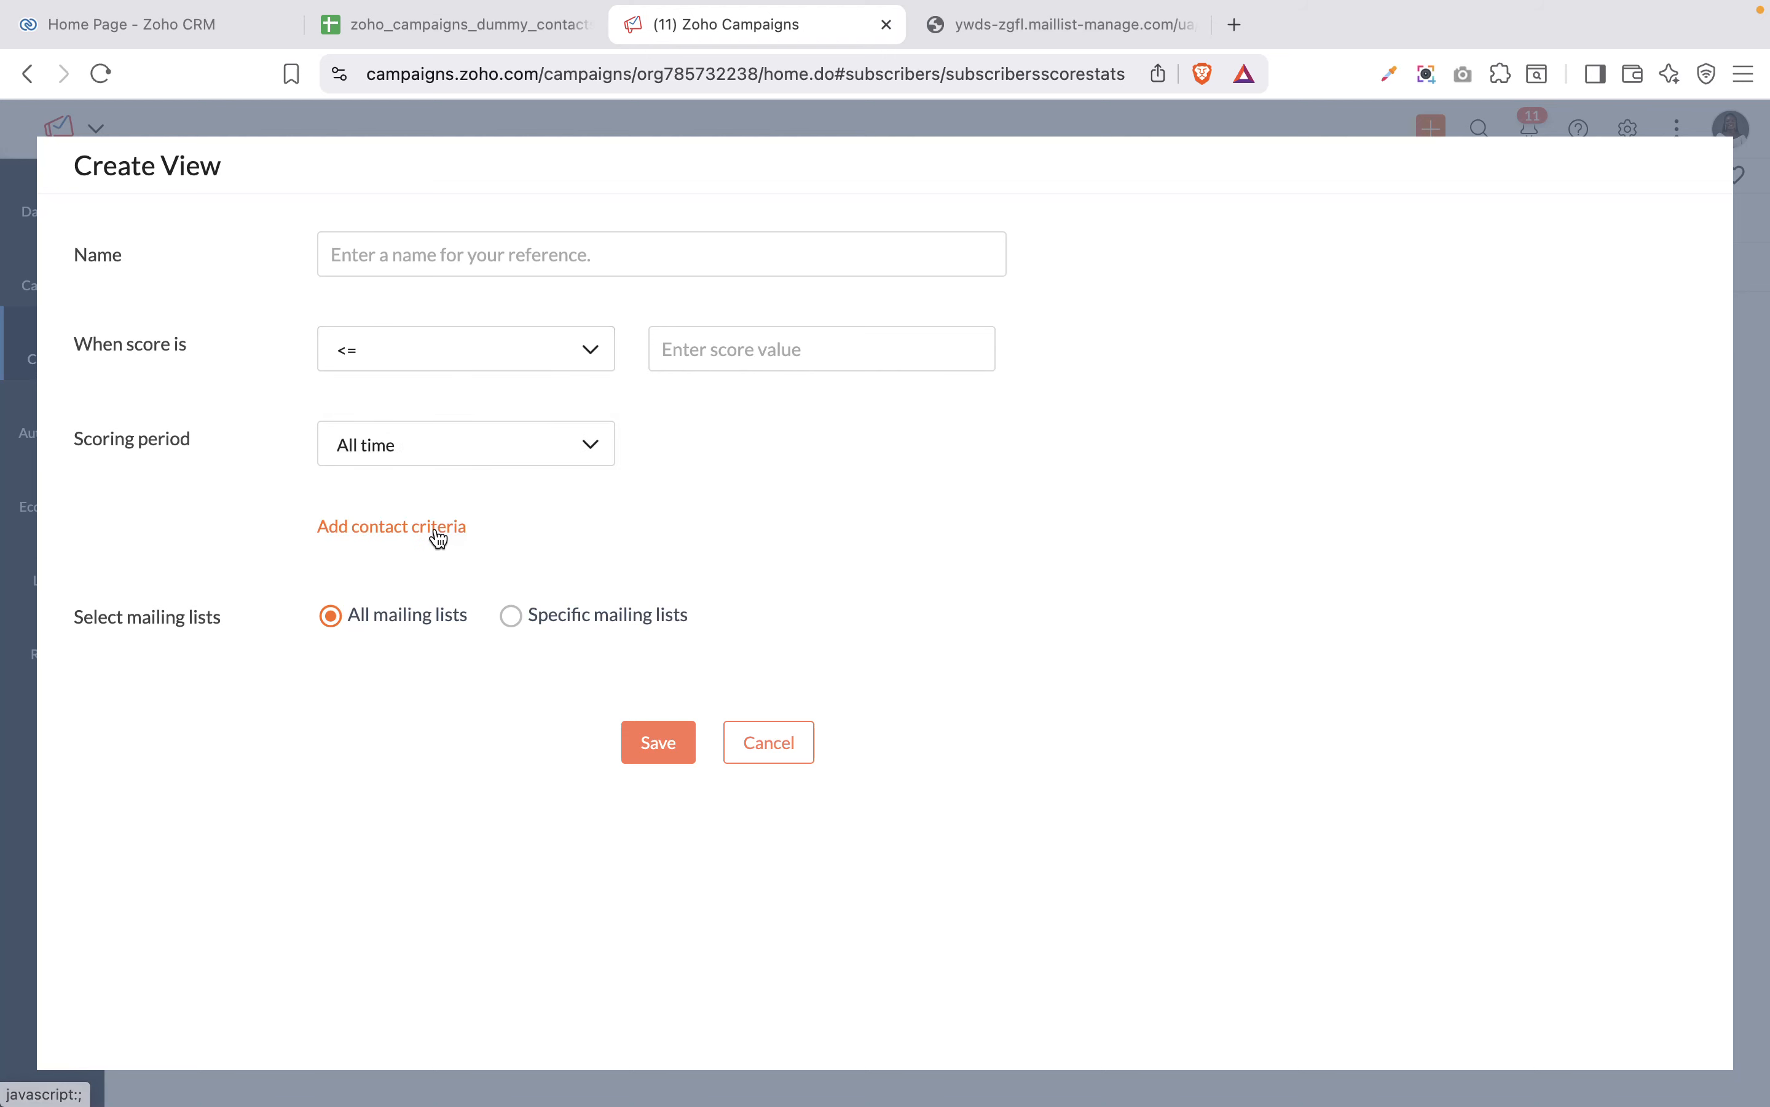
click(583, 365)
click(742, 338)
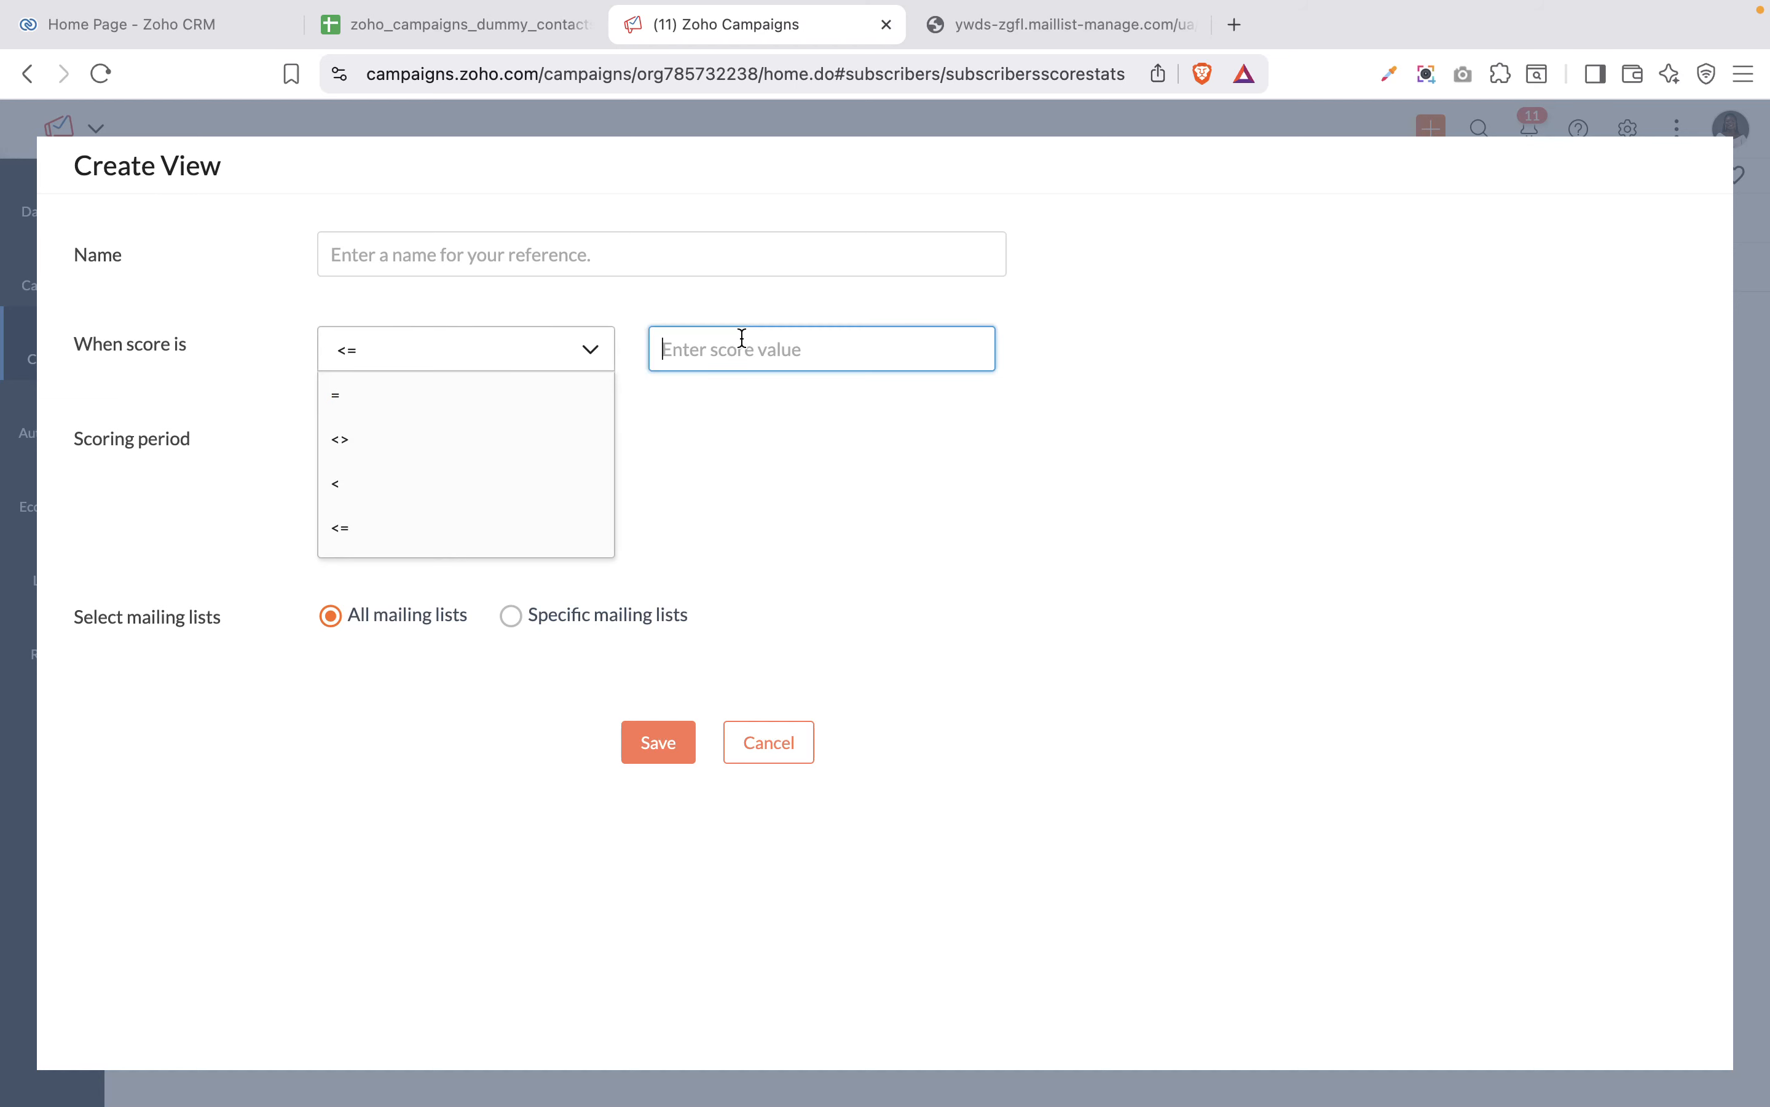
text(50)
Step: Name the new contact scores view "Cold leads"
click(685, 243)
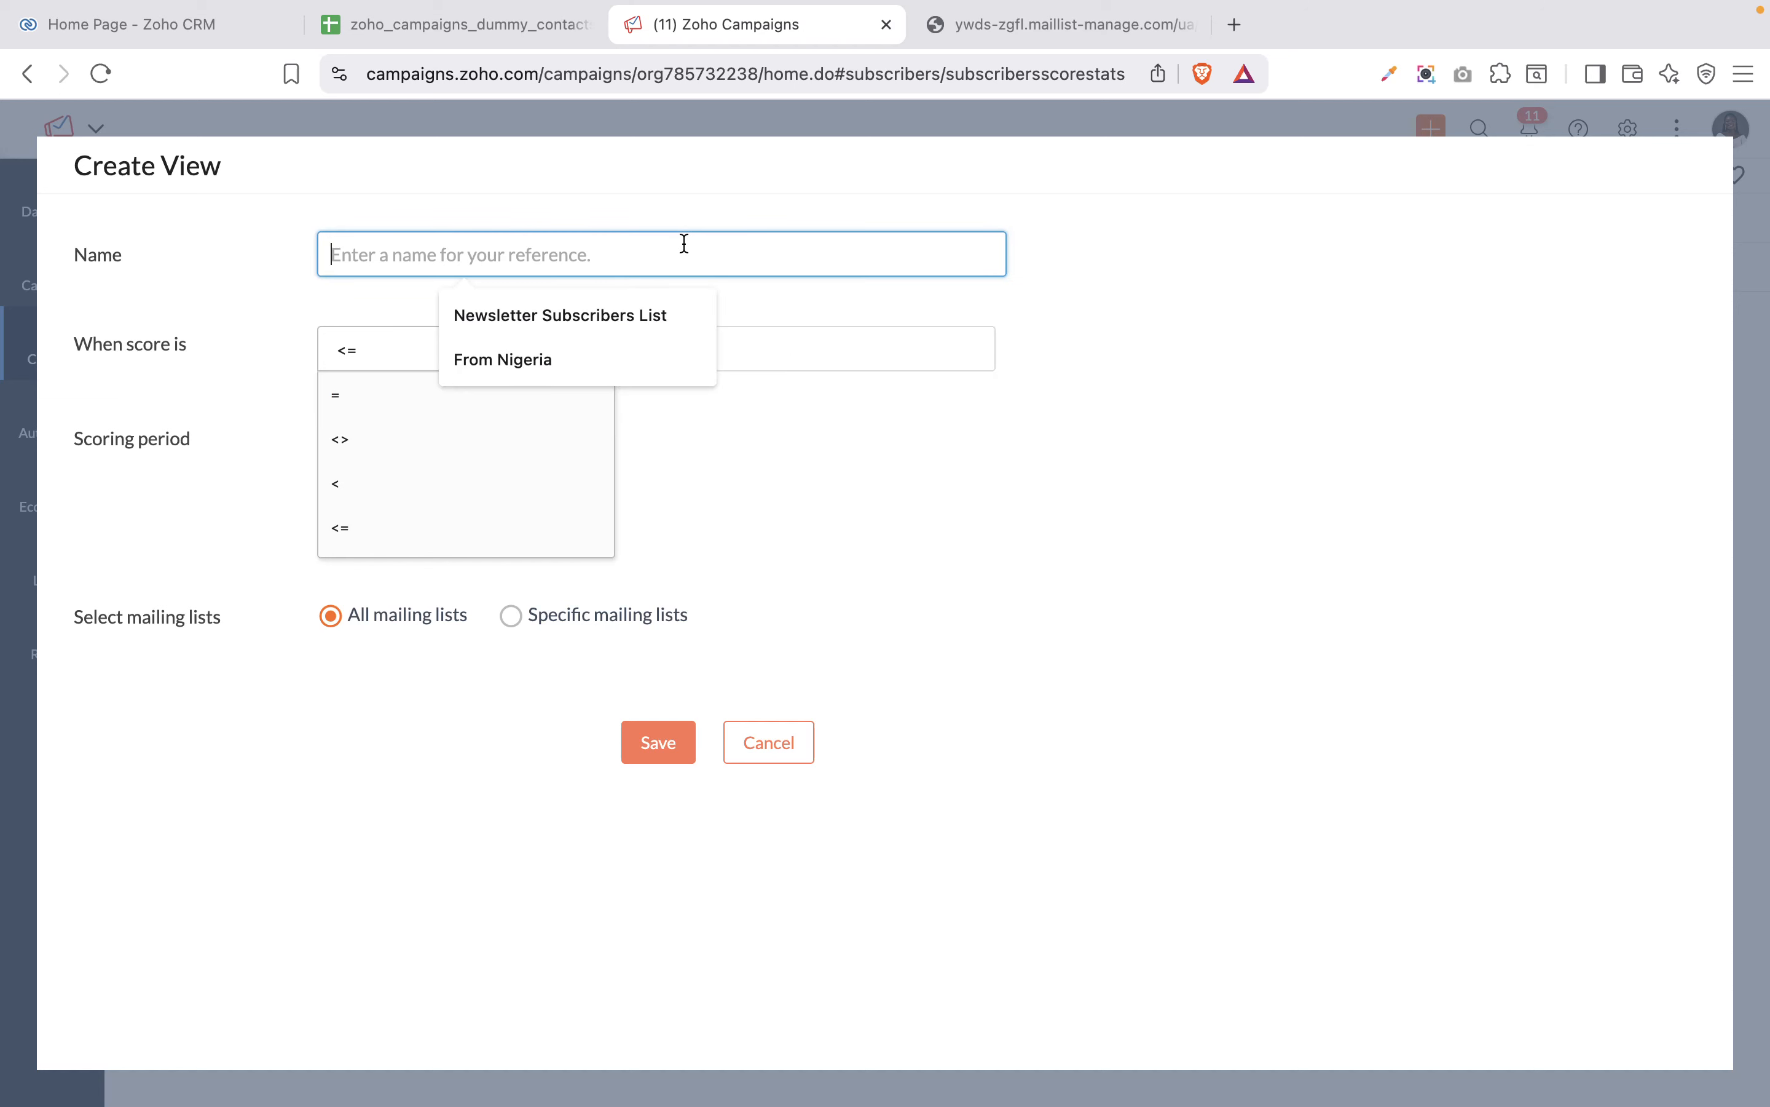
key(Caps_Lock)
text(Col)
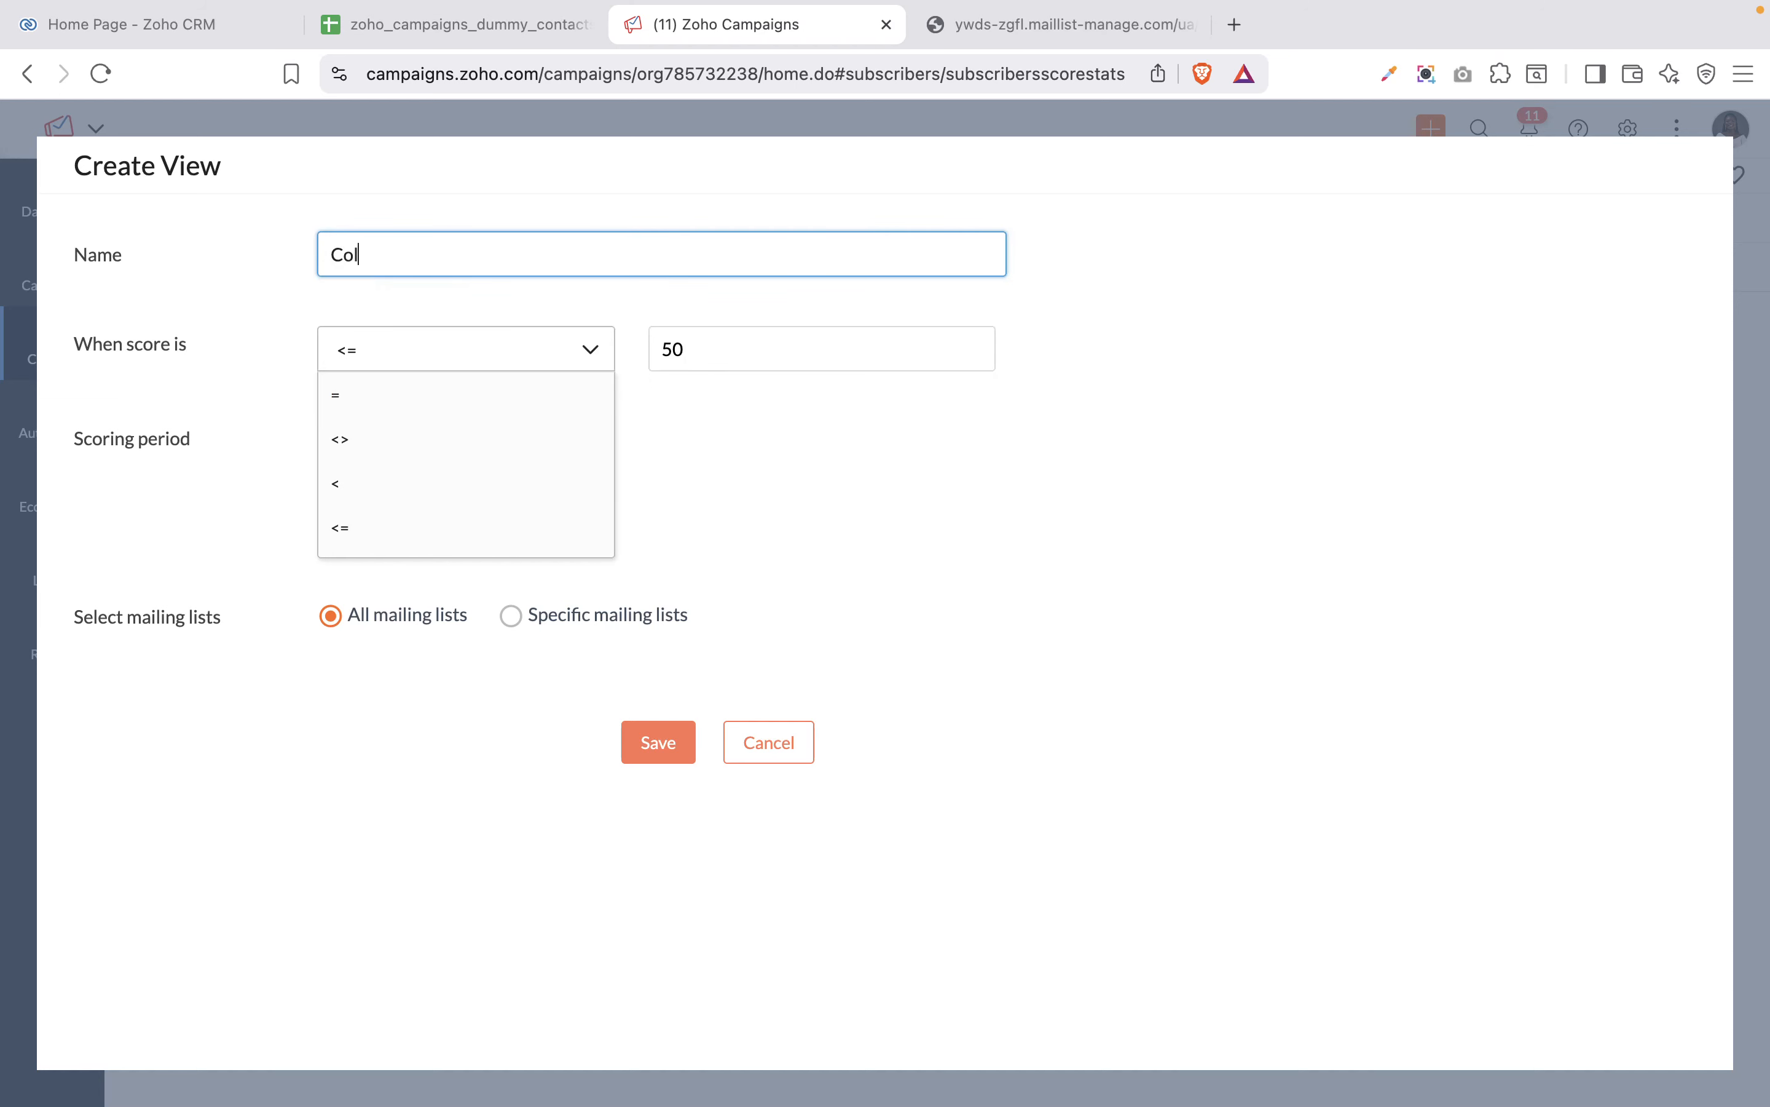
text(d leads)
click(702, 489)
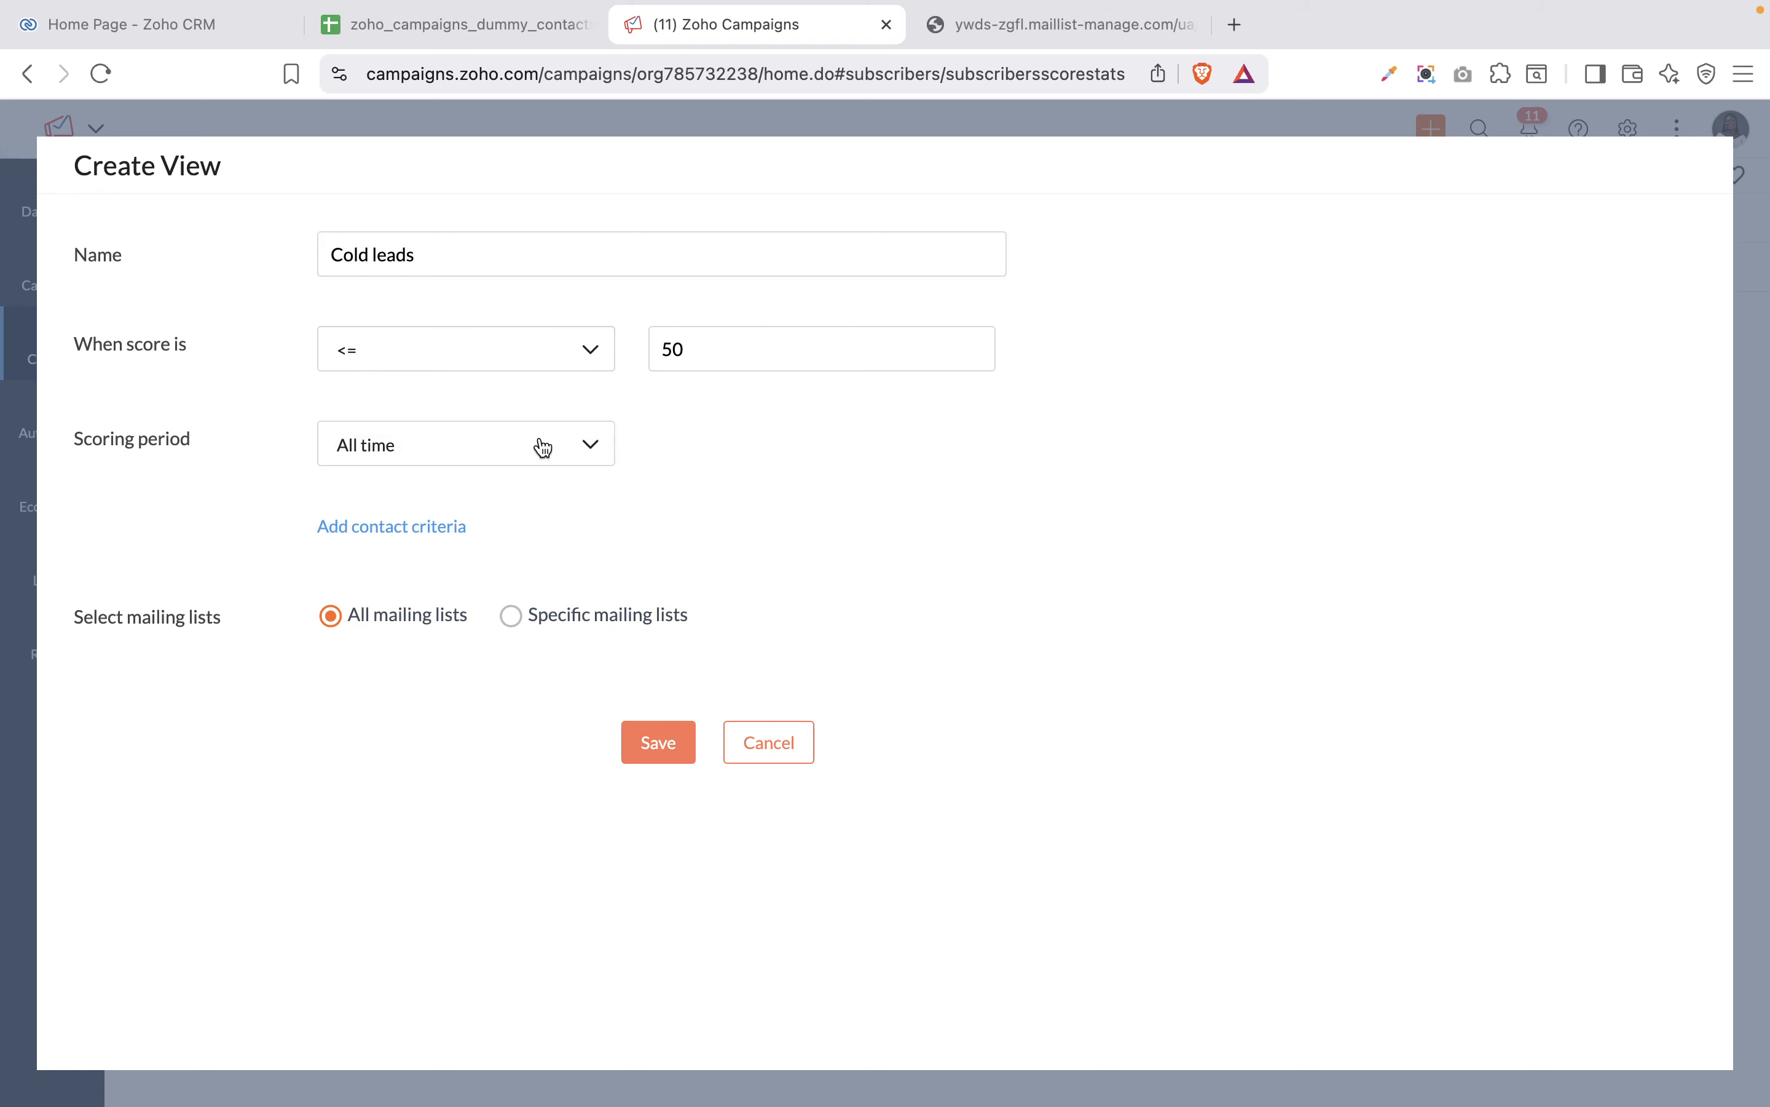
Step: Try a custom scoring period using the "is after" option and open its date selection
click(504, 446)
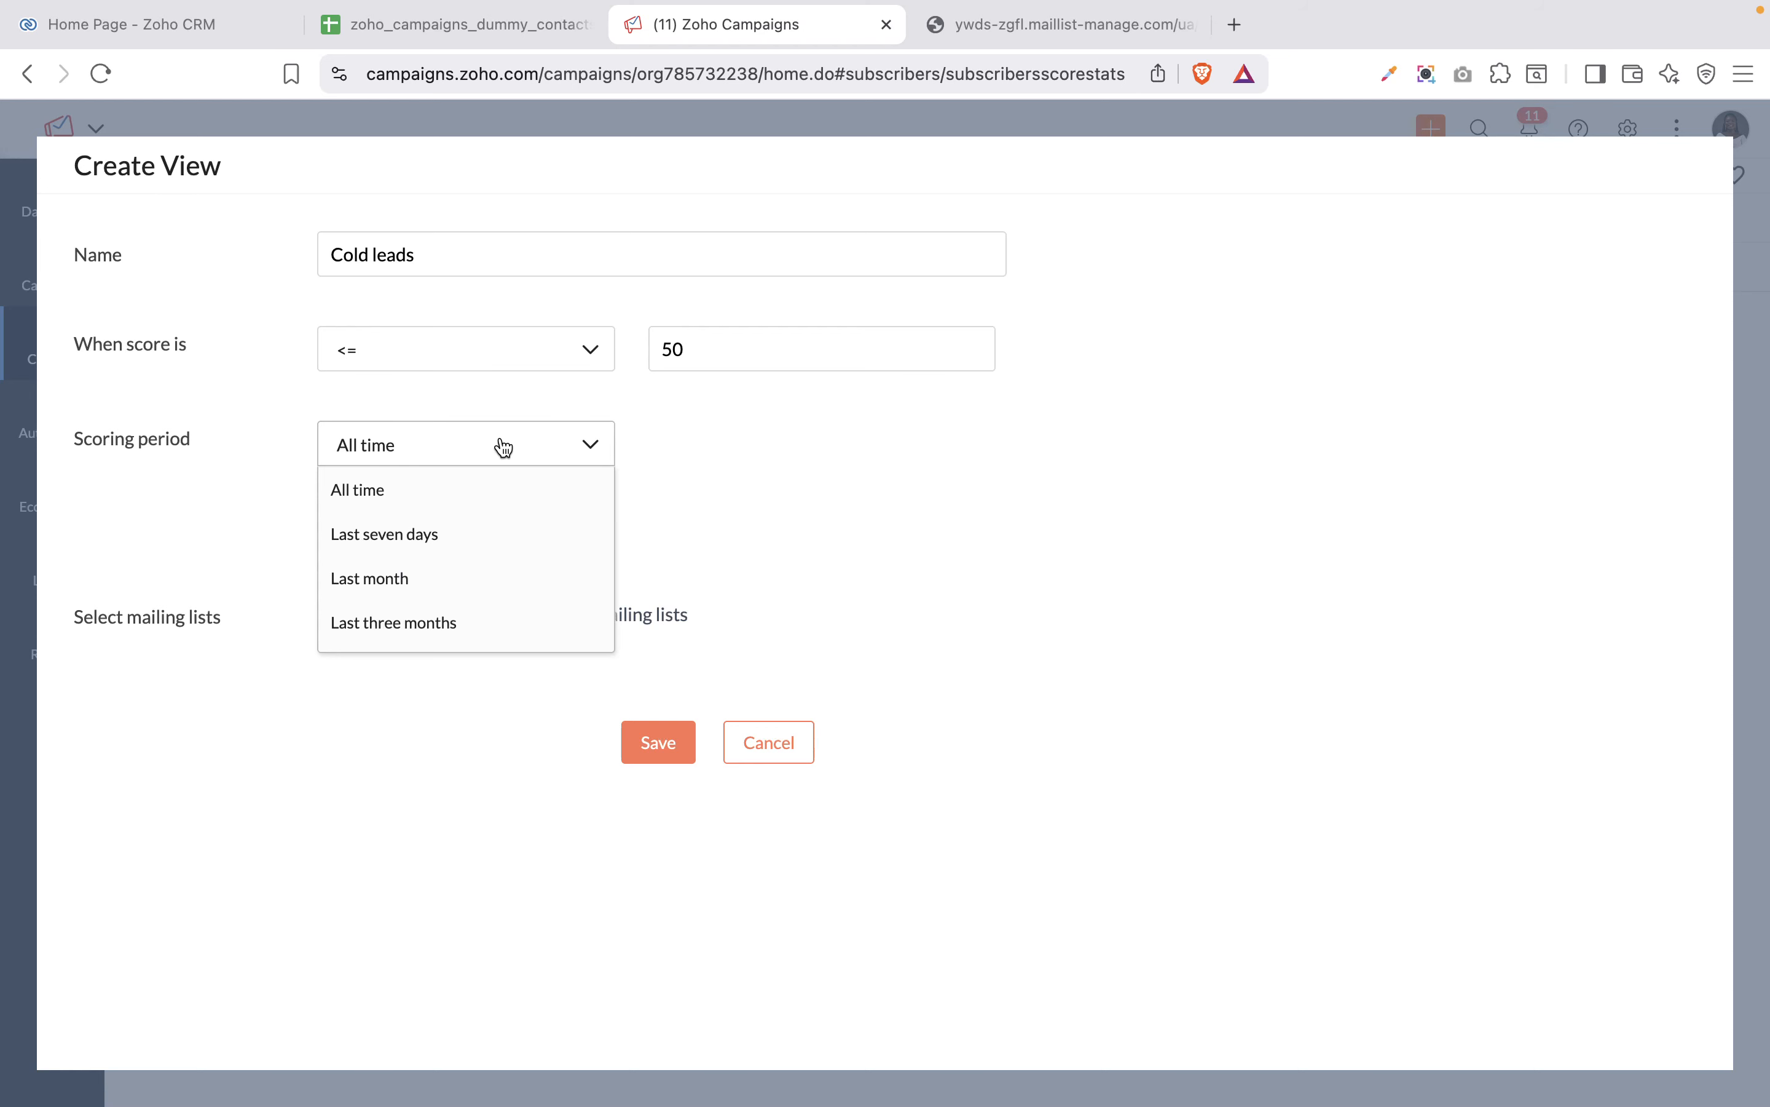
scroll(514, 530, down, 3)
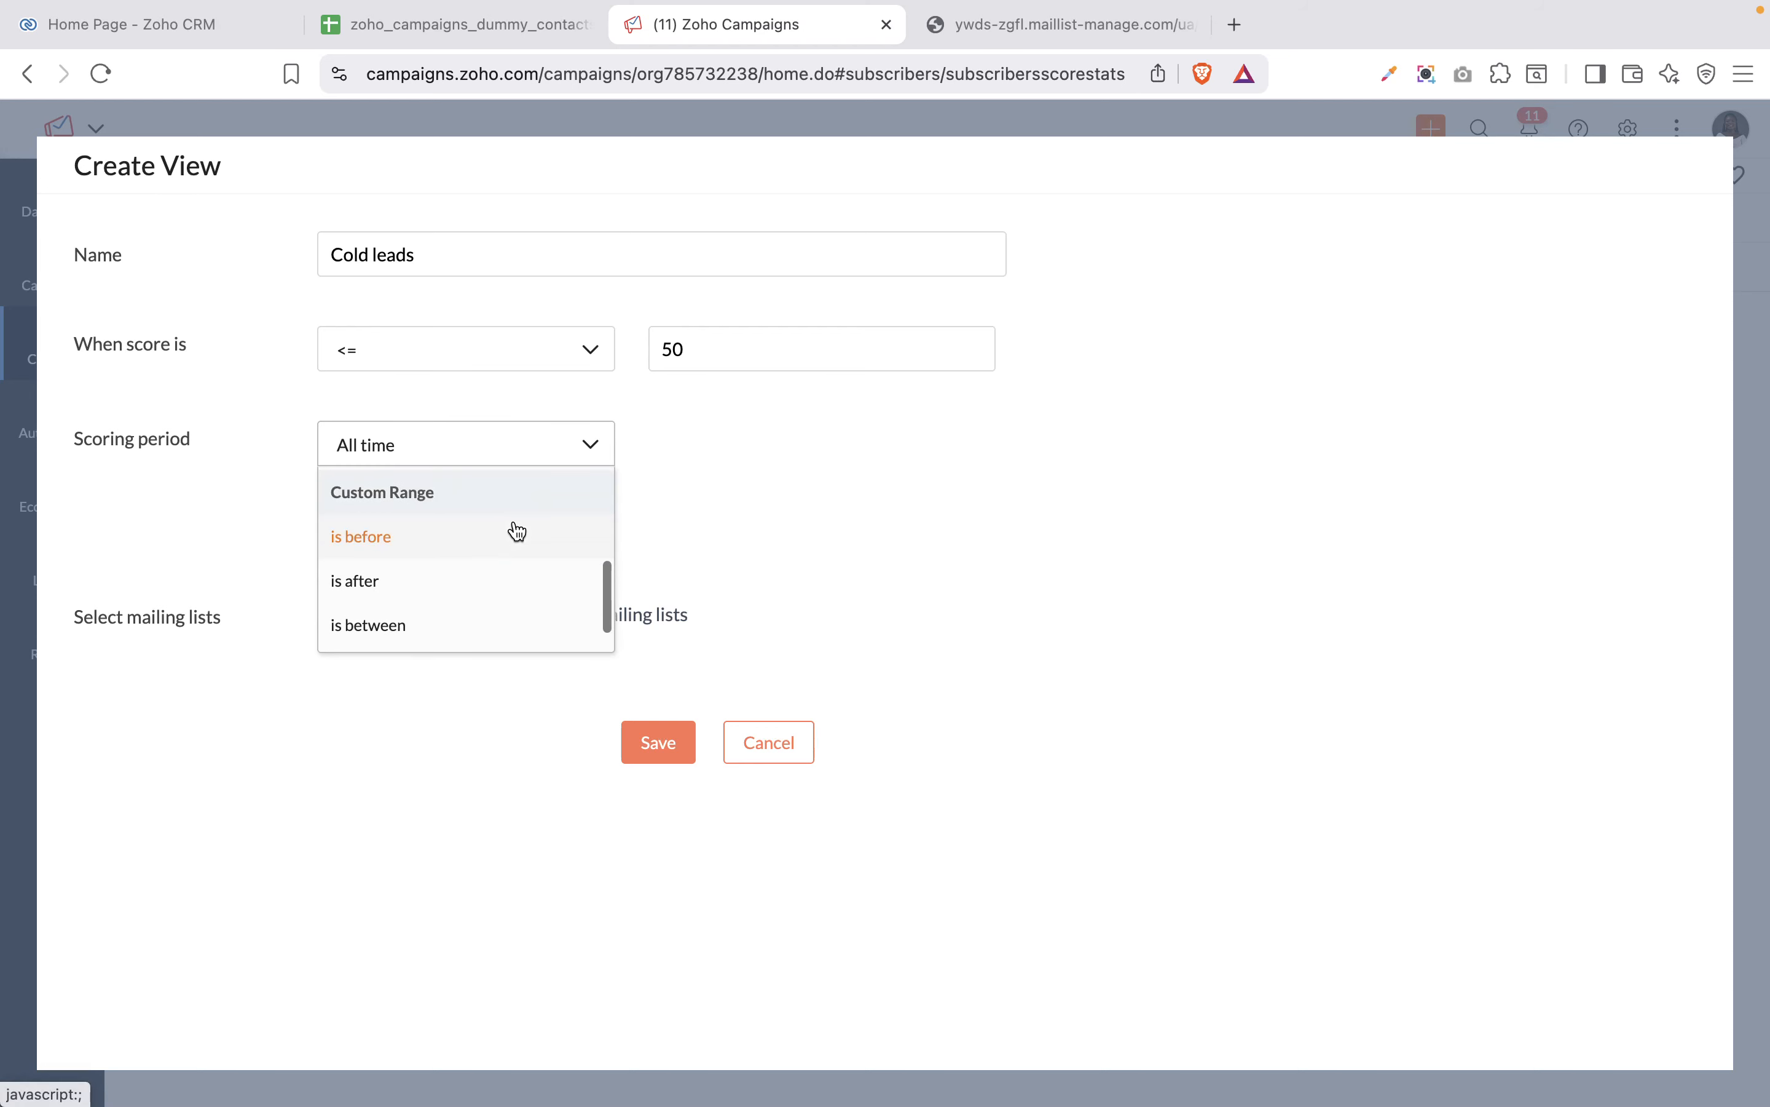
scroll(517, 532, down, 1)
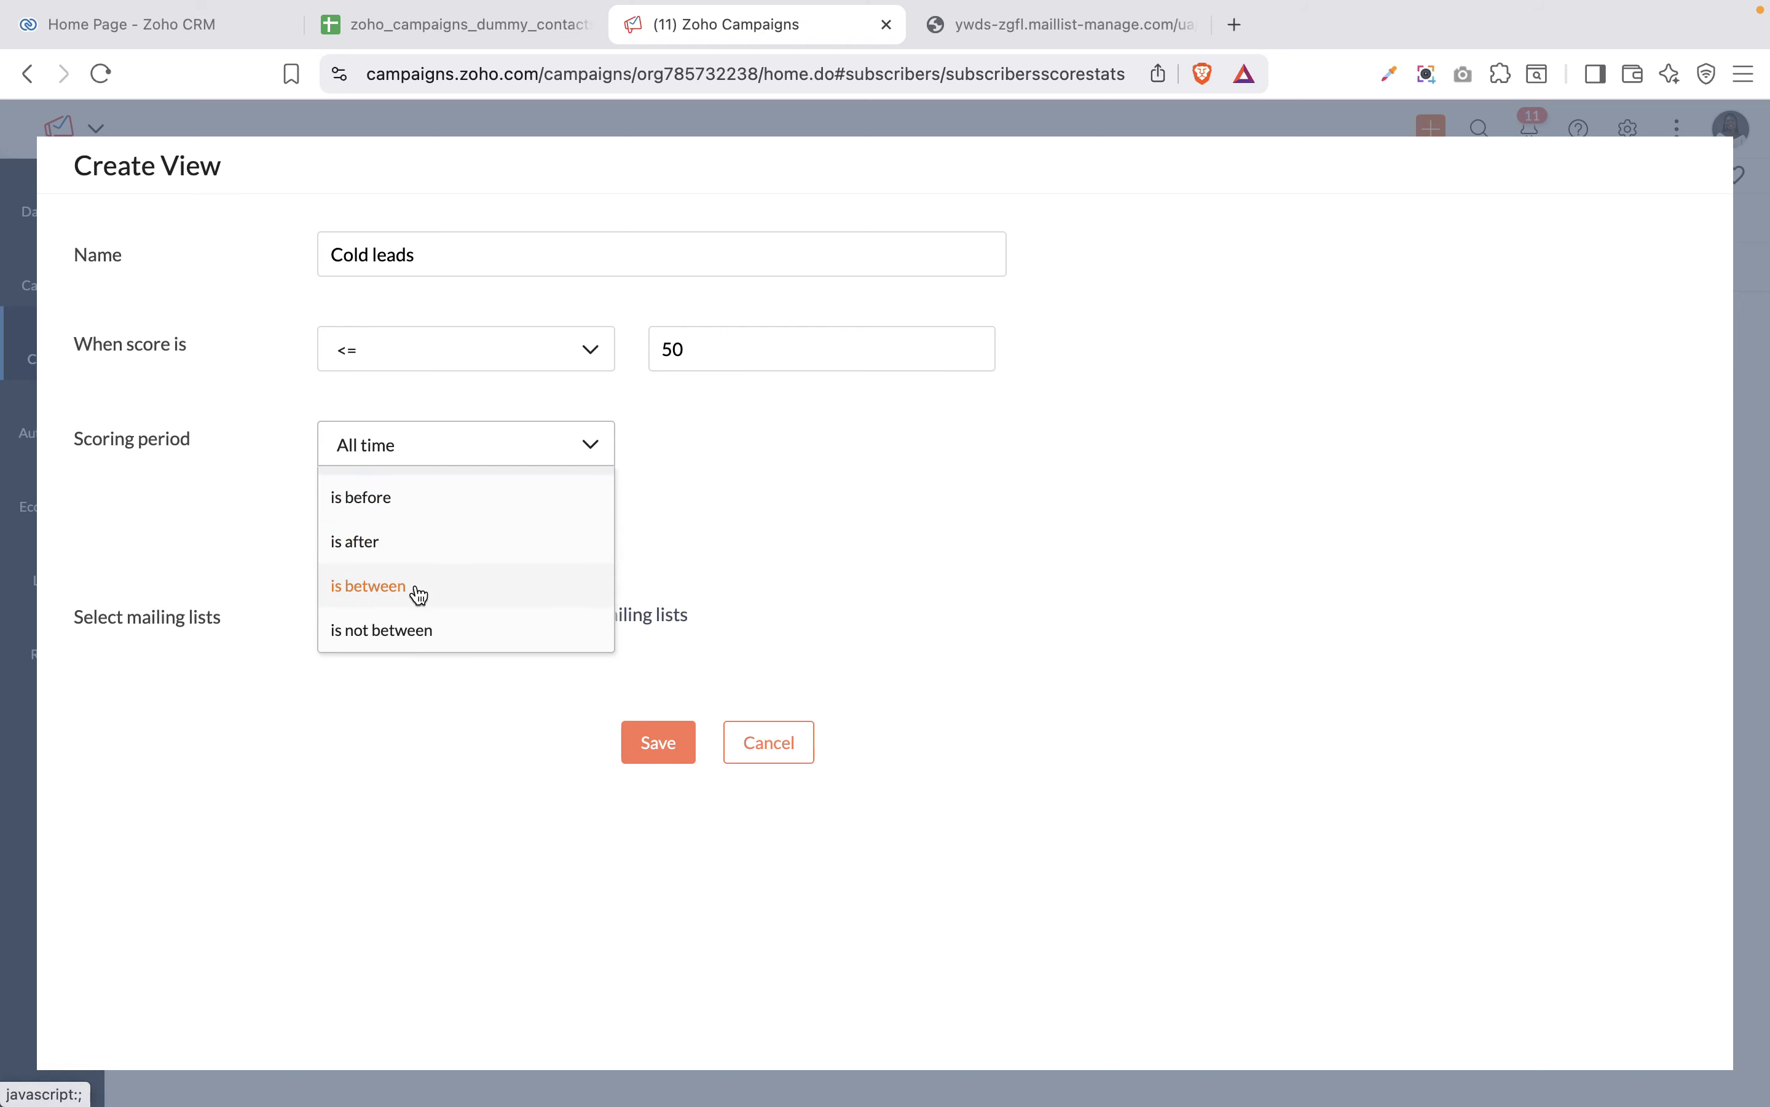
click(366, 547)
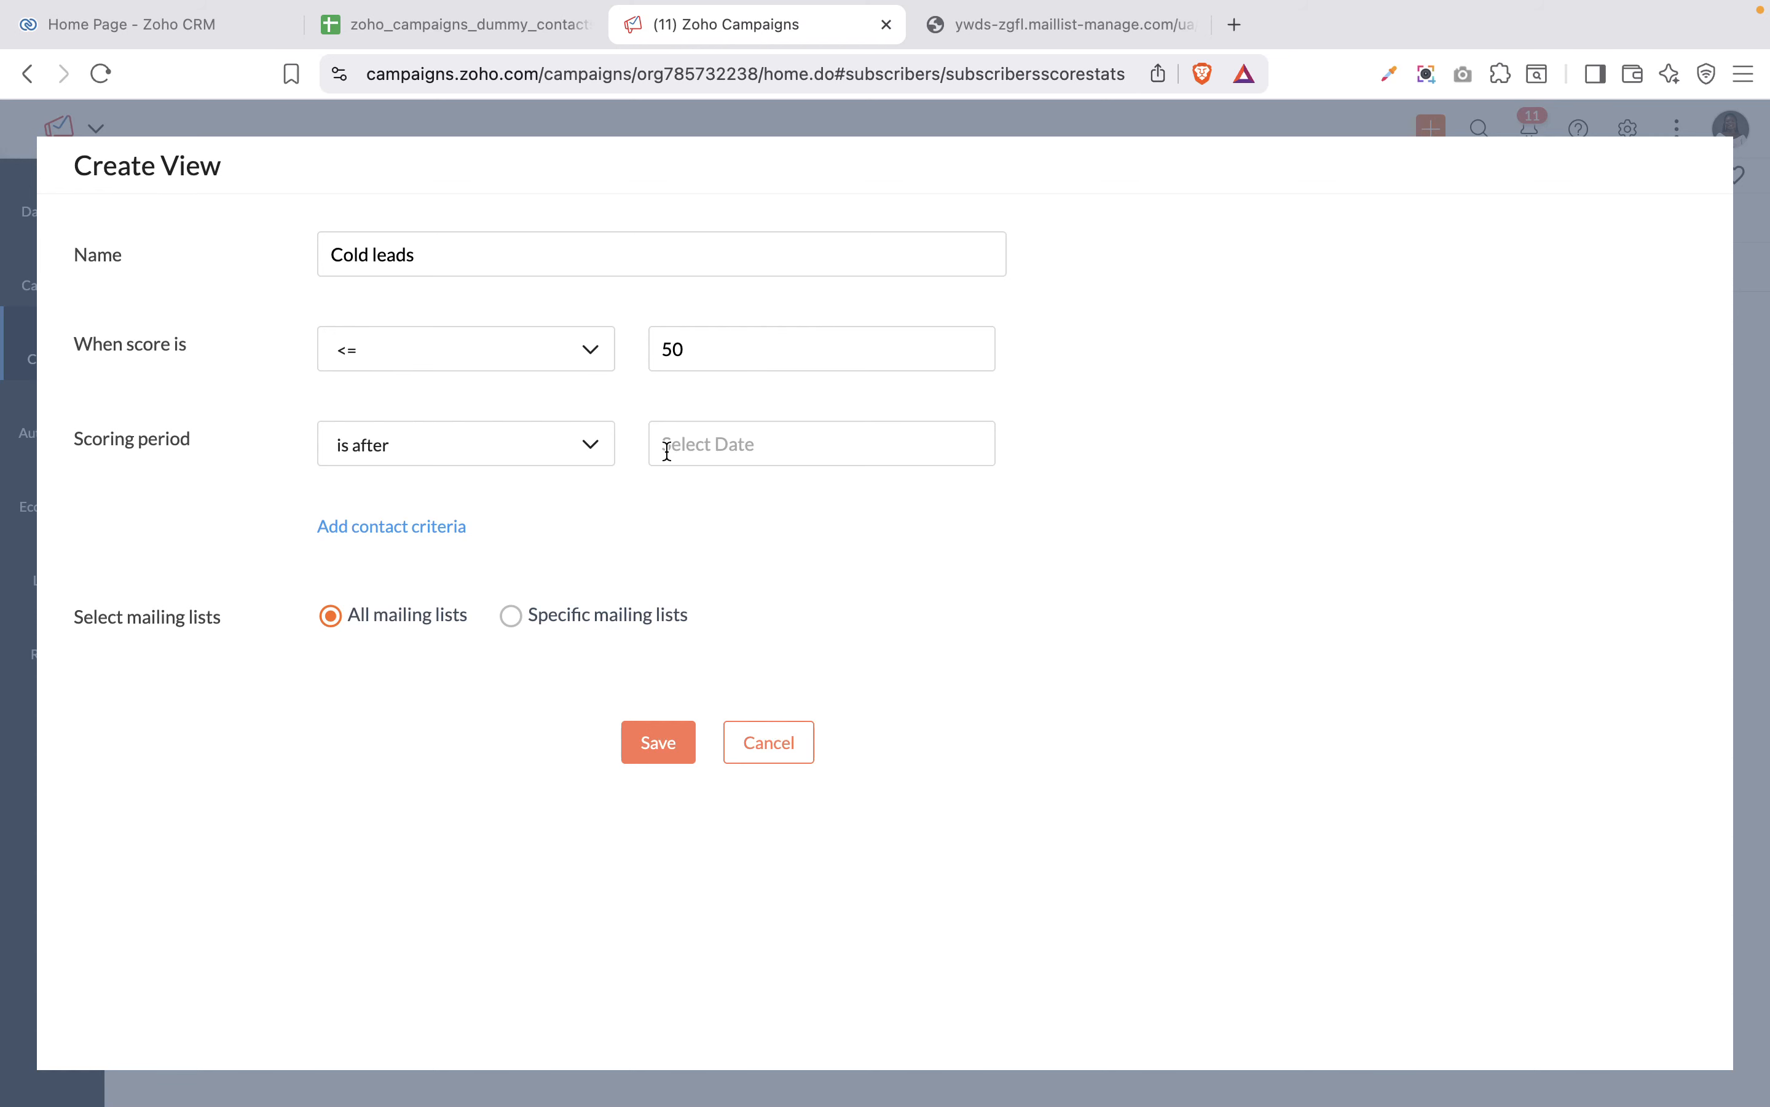
click(723, 439)
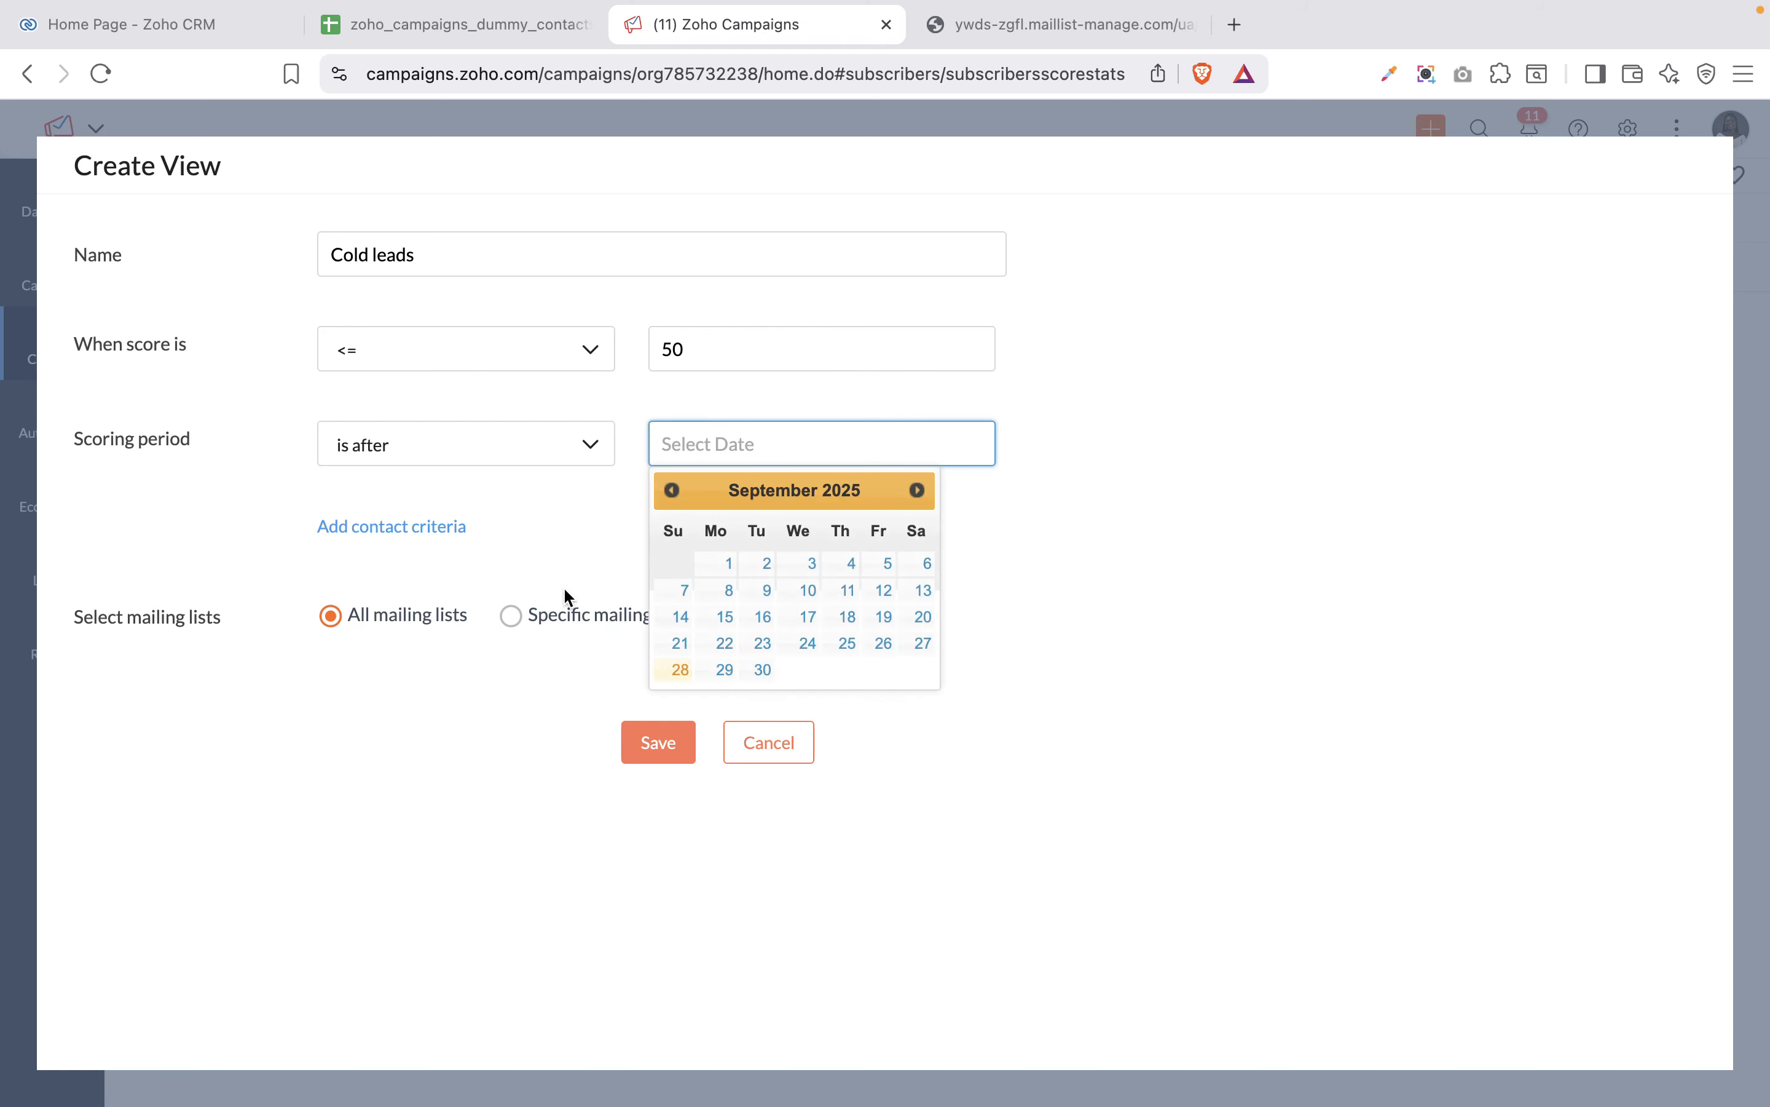
Step: Set the scoring period to All time and save the view for all mailing lists
click(542, 445)
scroll(513, 530, up, 5)
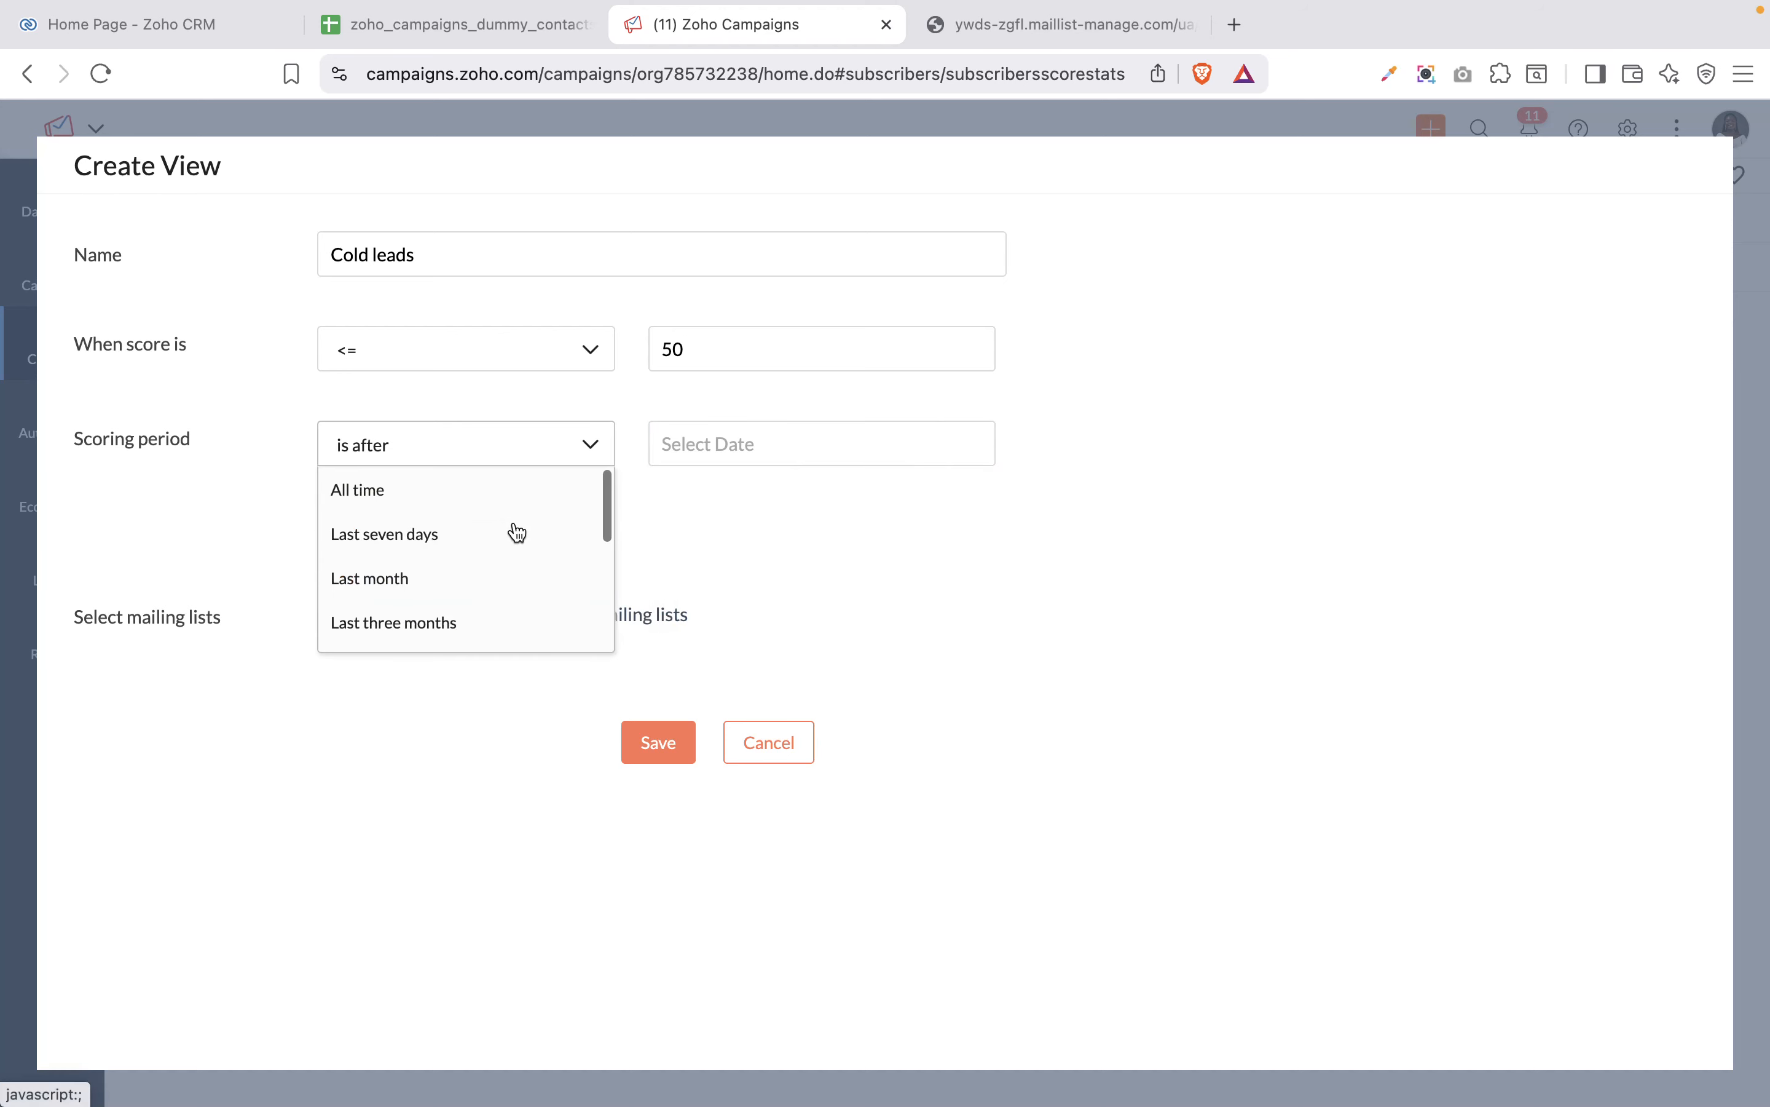
click(453, 484)
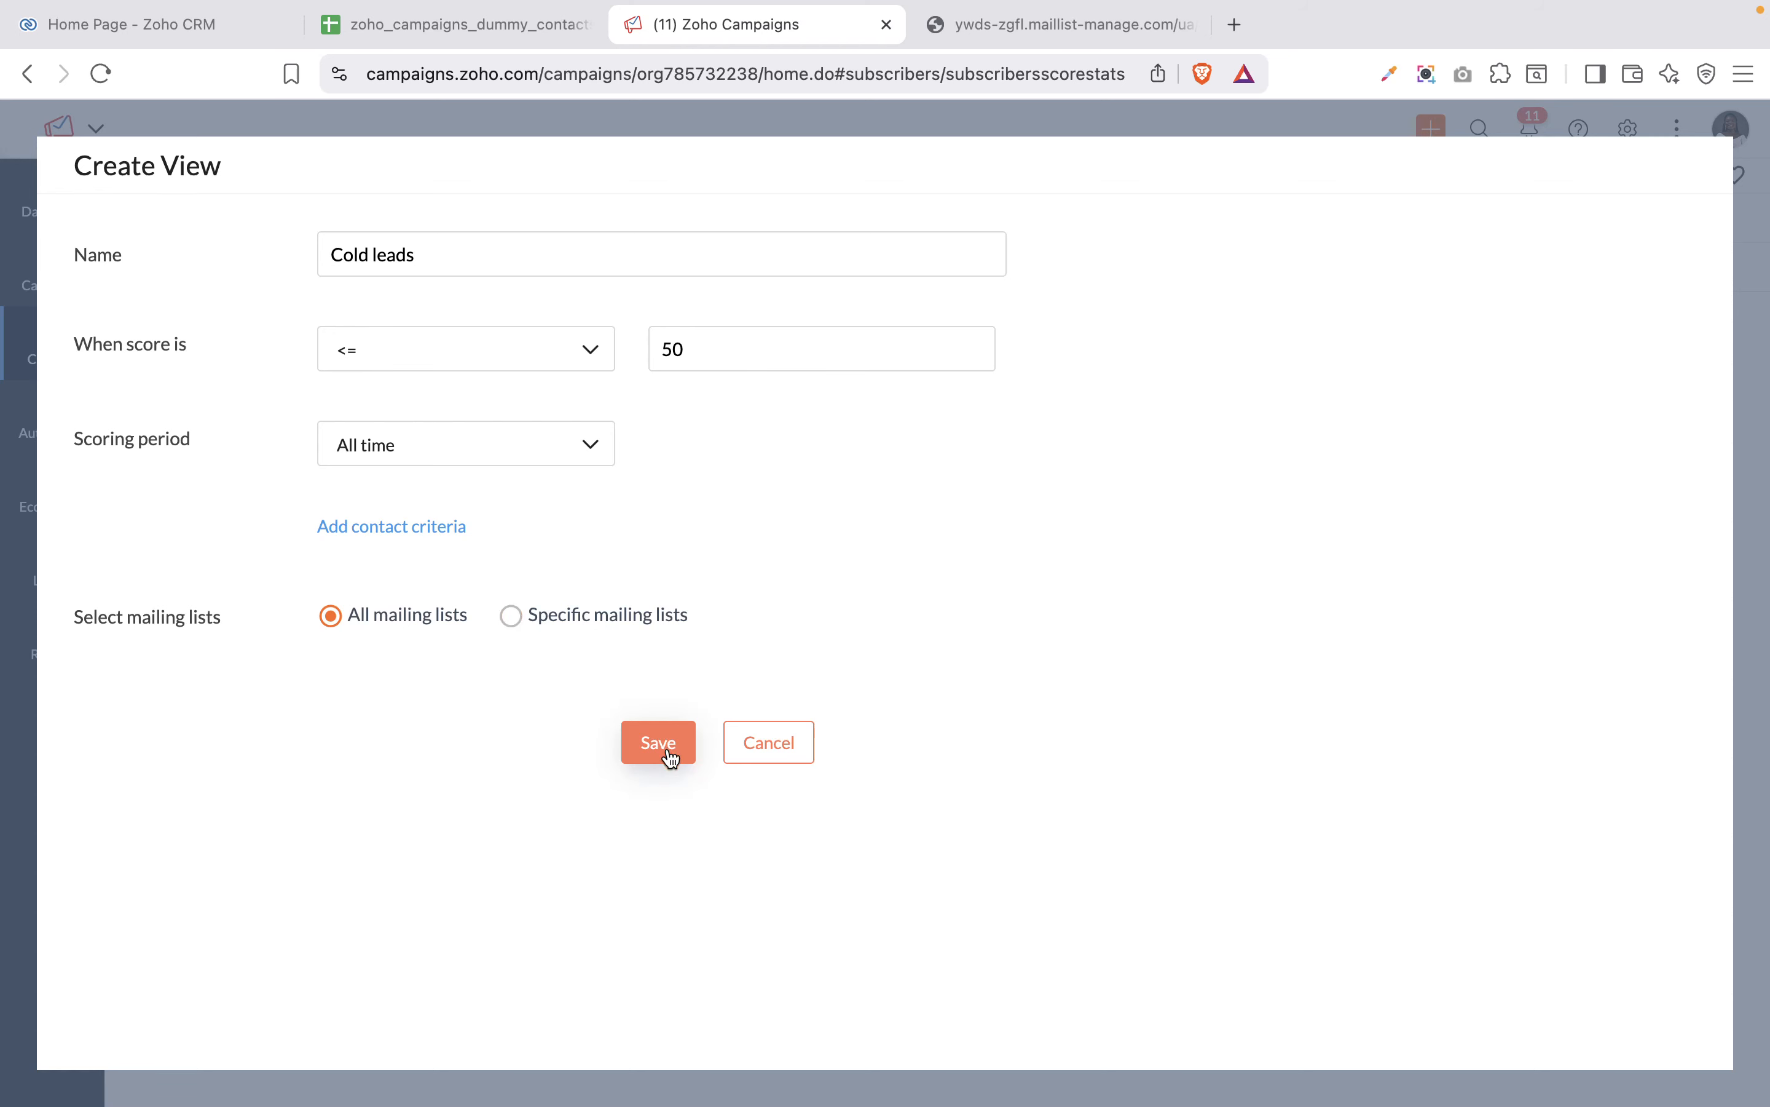
click(651, 744)
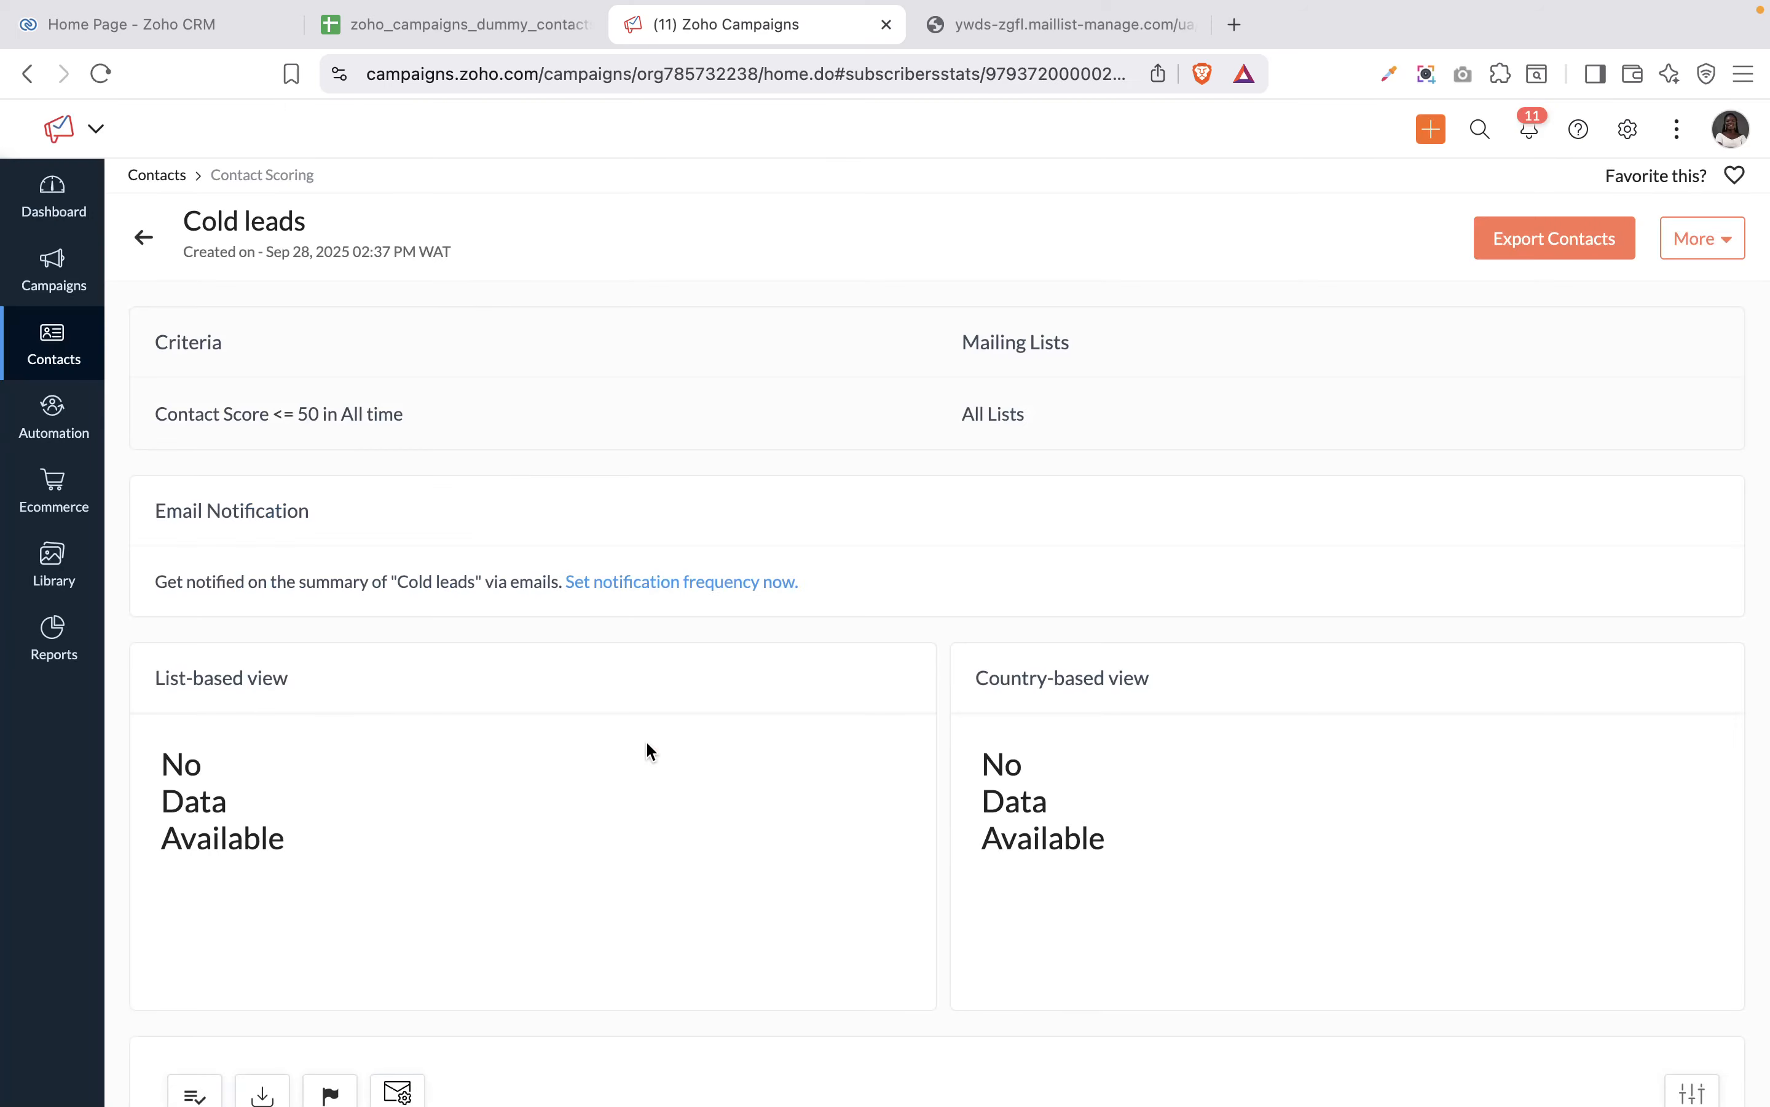
Step: Examine the saved view's criteria, charts and matching contacts, and return to the list of score views
scroll(696, 746, down, 3)
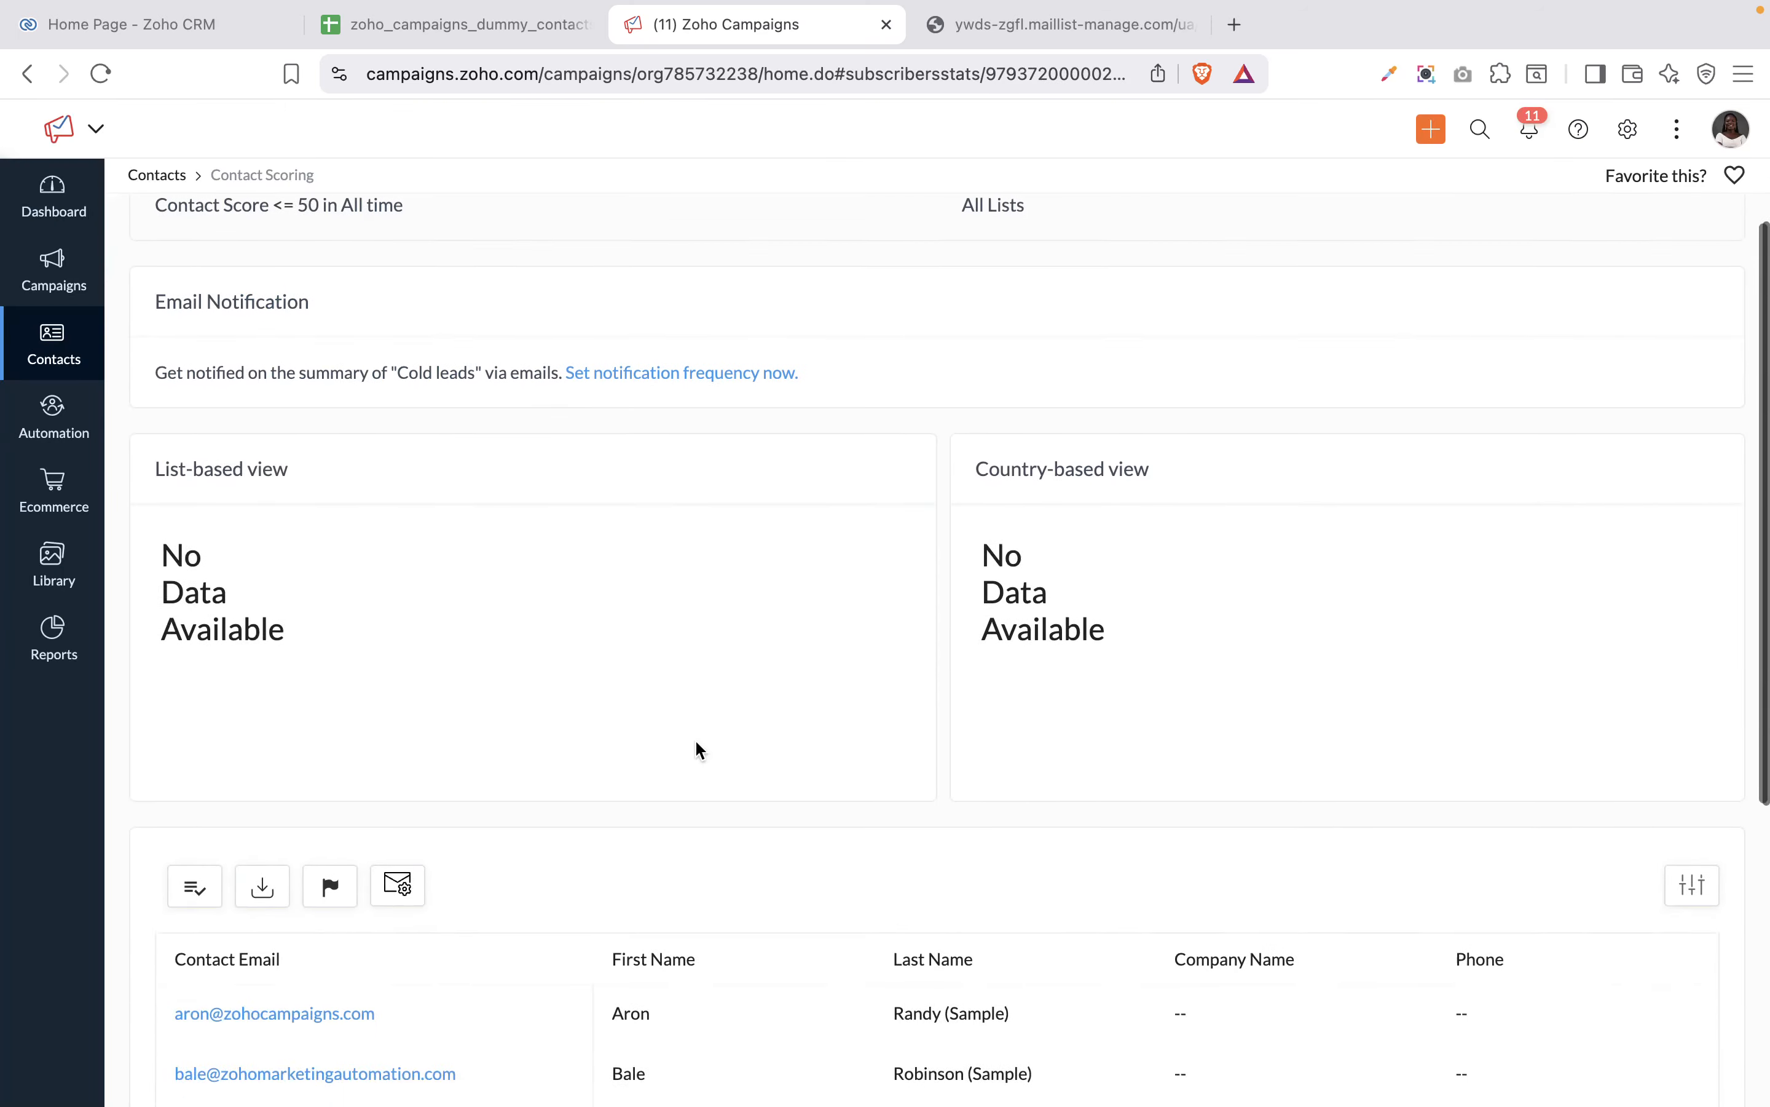
scroll(697, 746, up, 3)
scroll(696, 747, down, 7)
scroll(699, 750, up, 10)
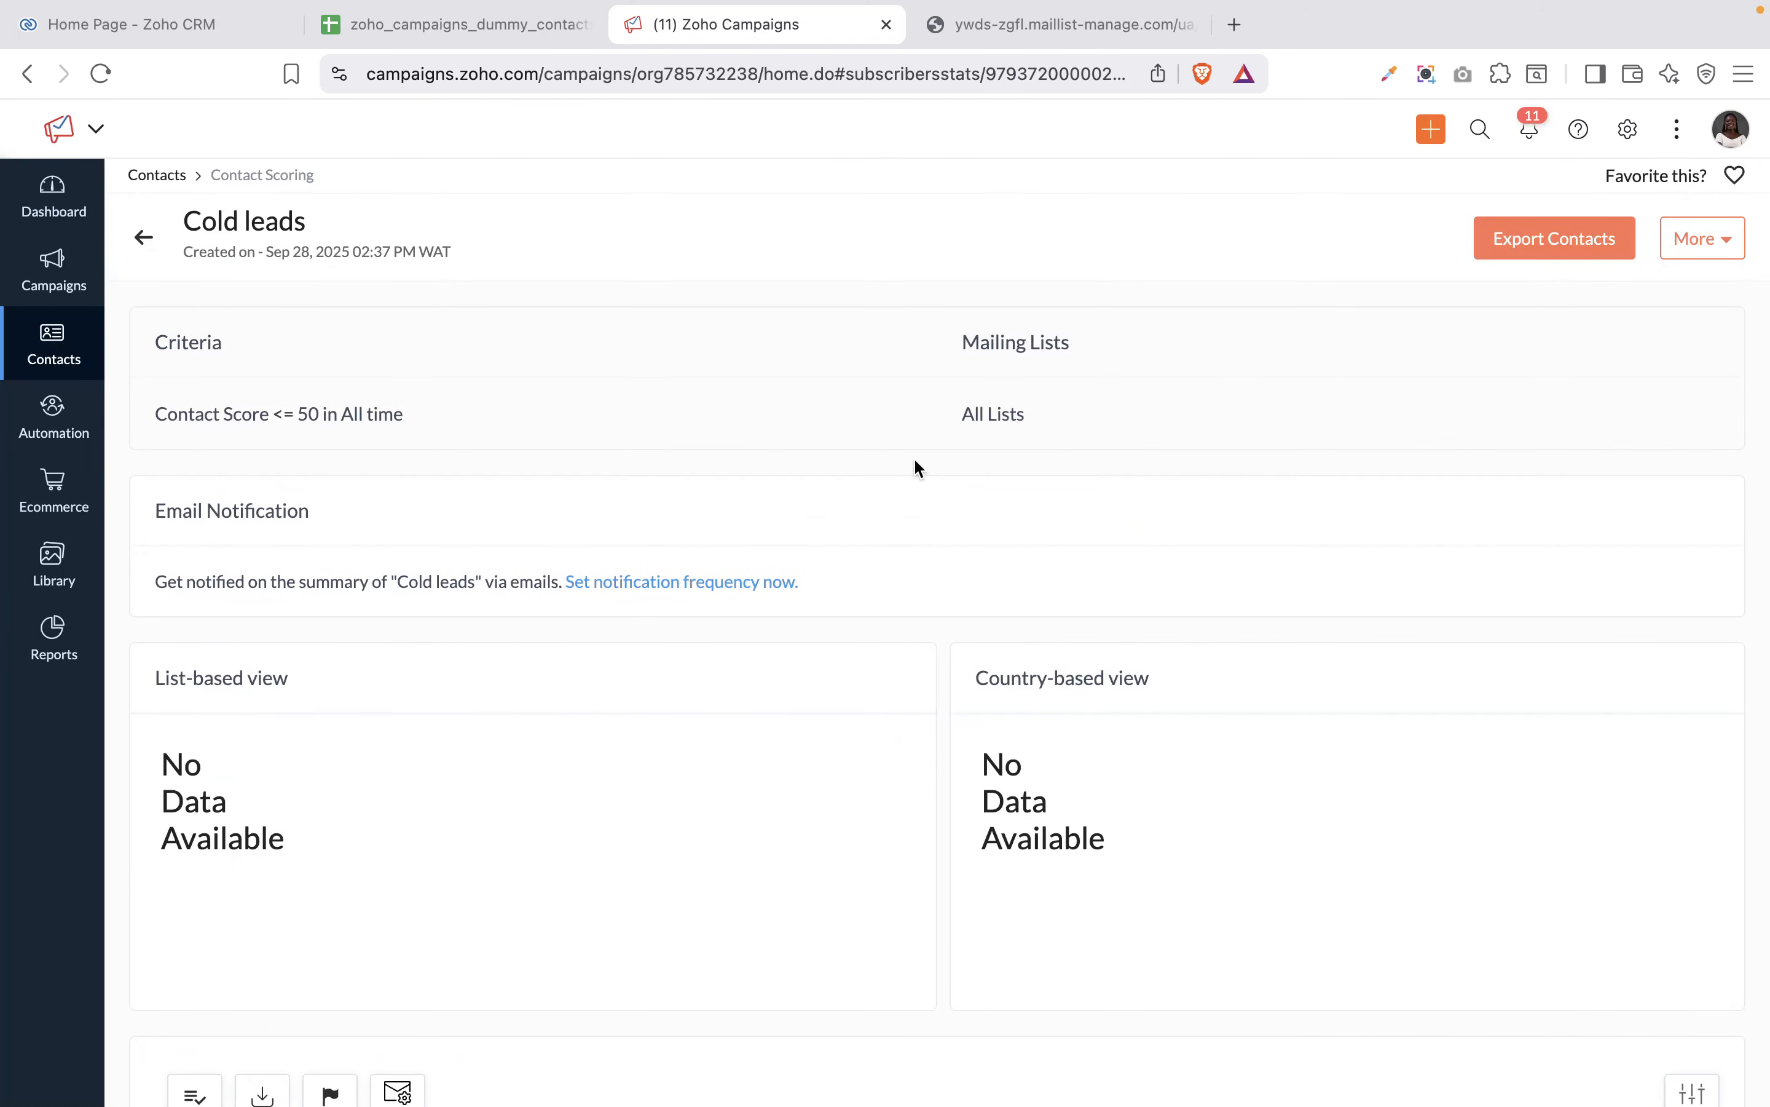
click(135, 249)
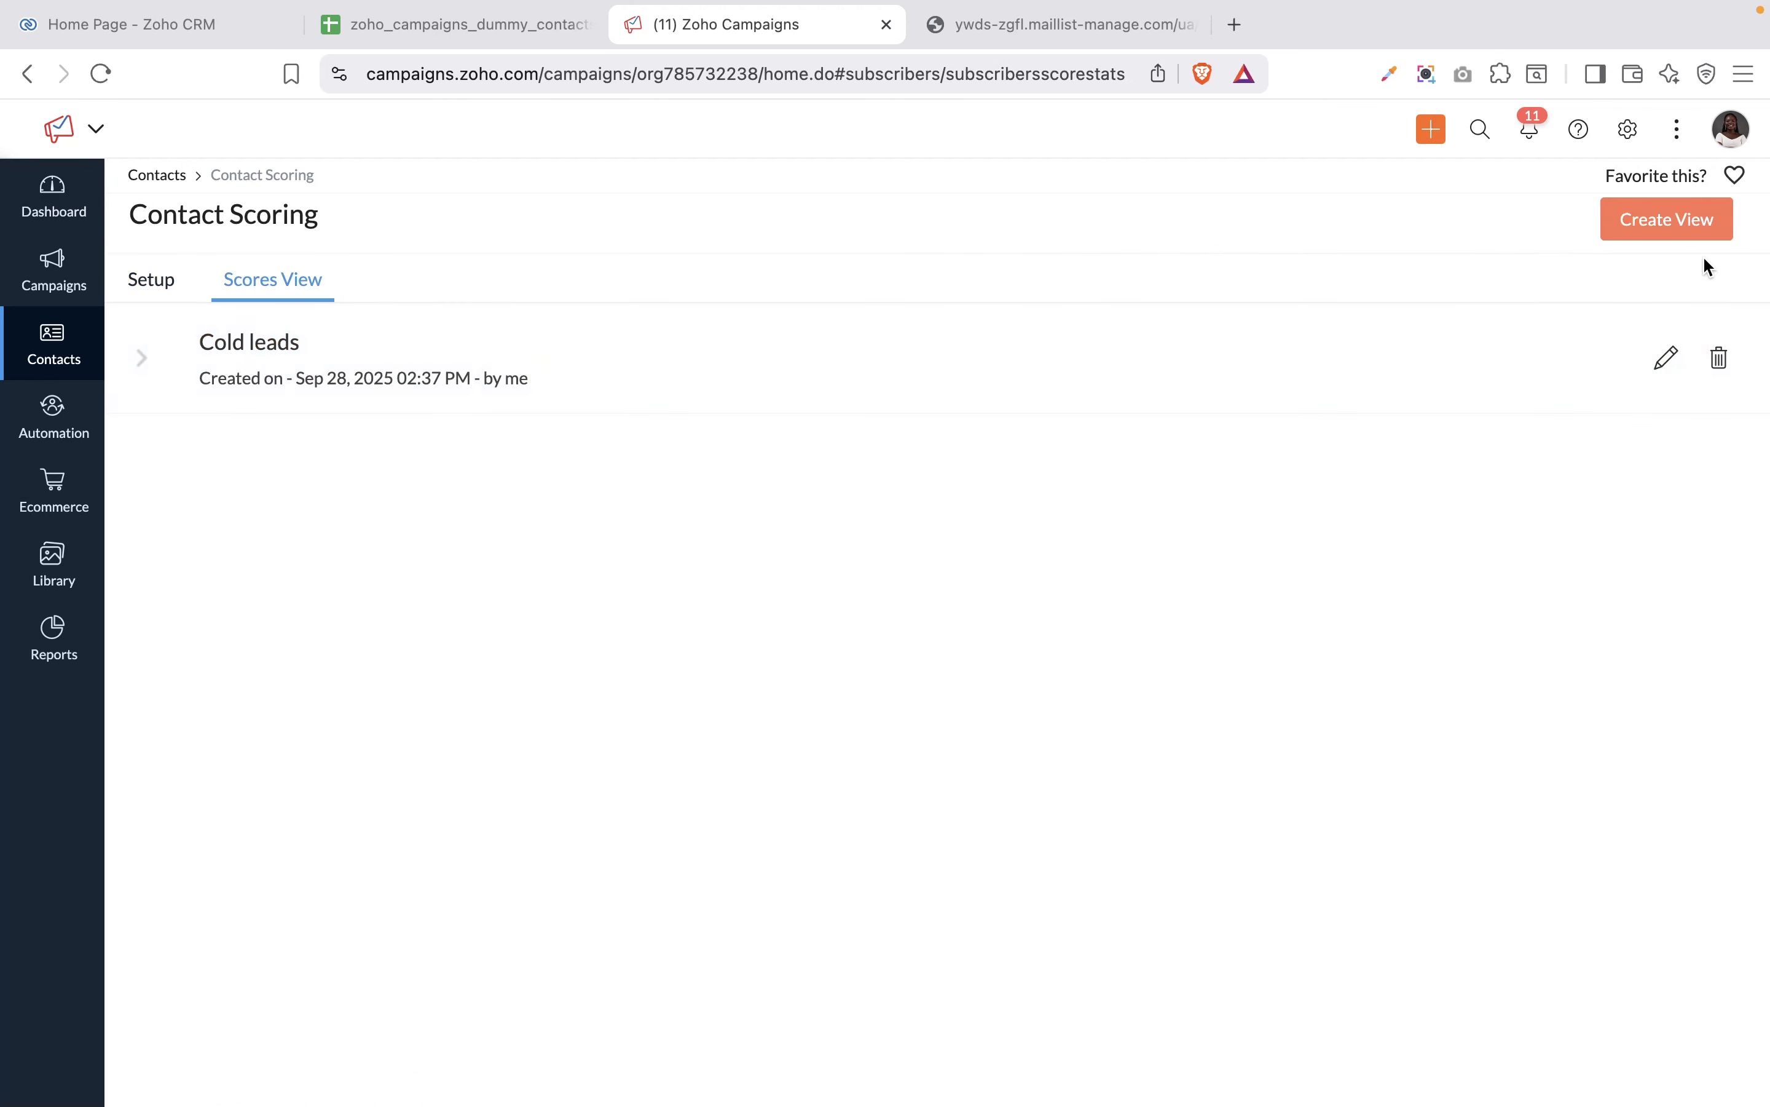
Step: Allow contact scores to go below zero in the contact scoring setup and open the additional reset options
click(148, 292)
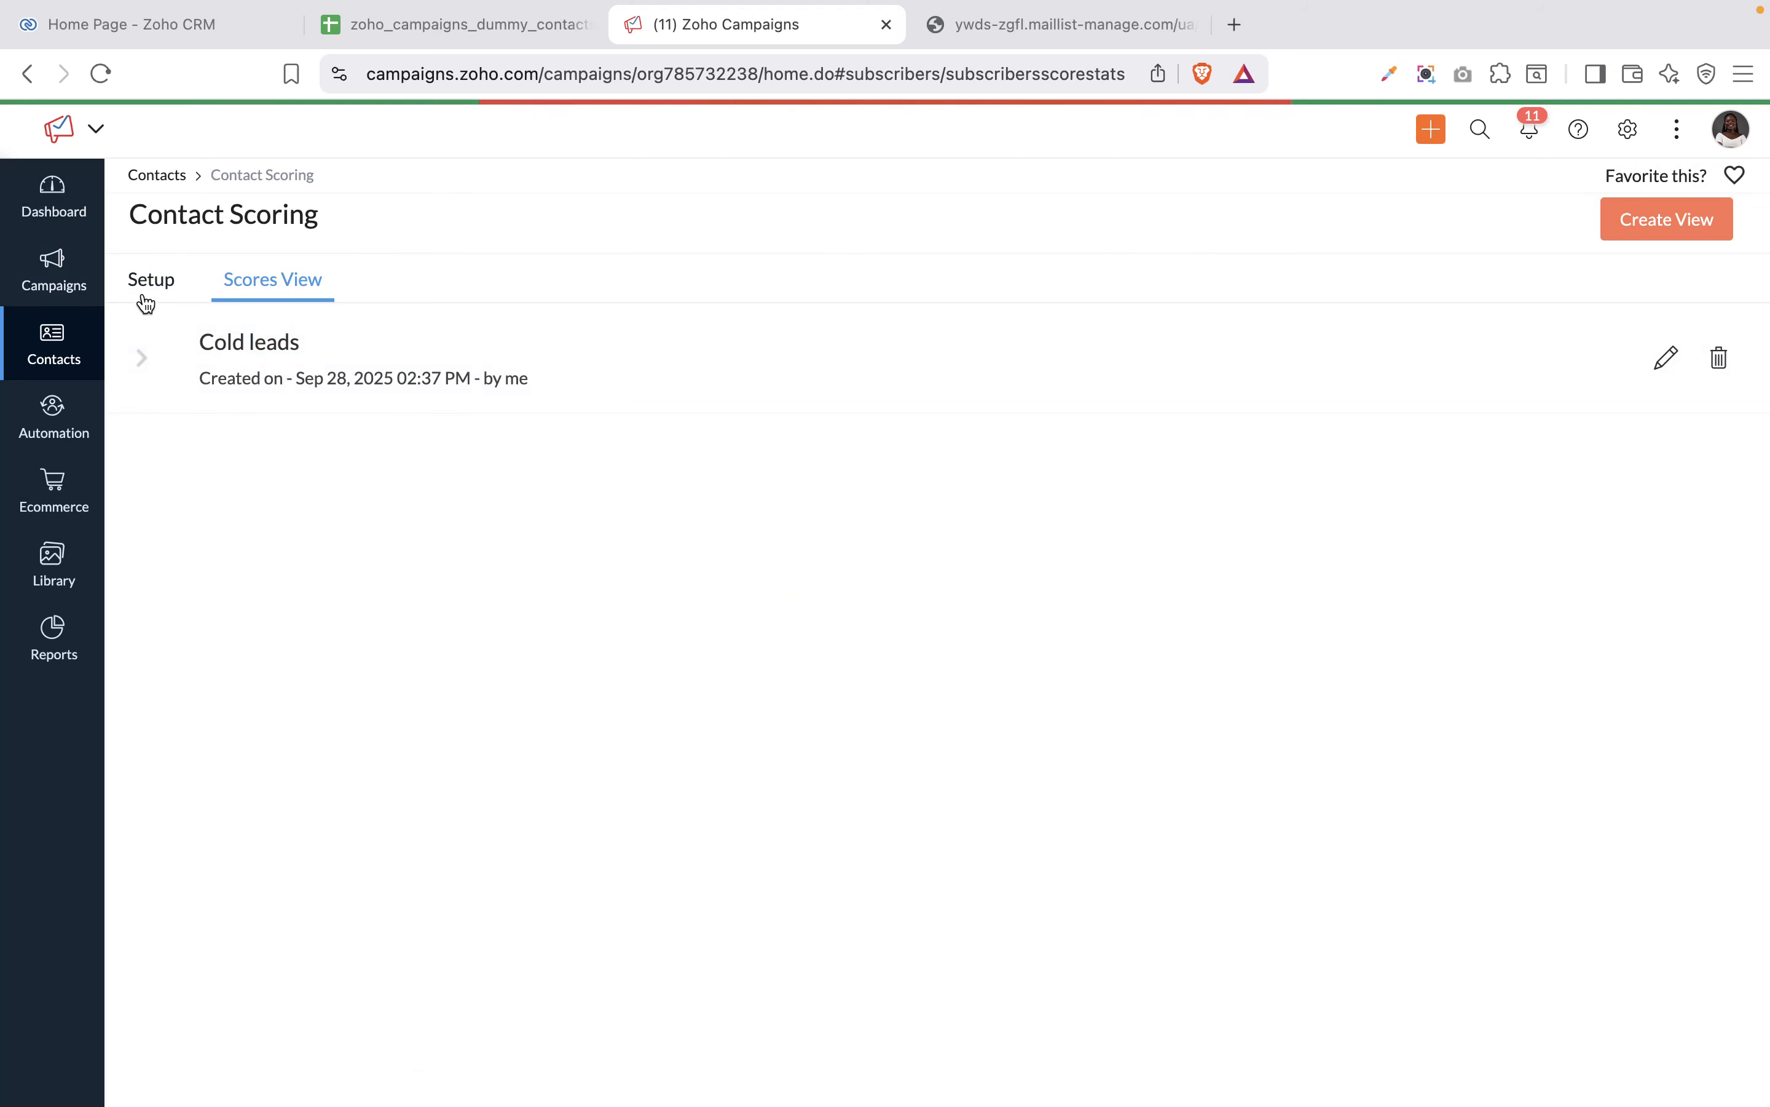
click(252, 291)
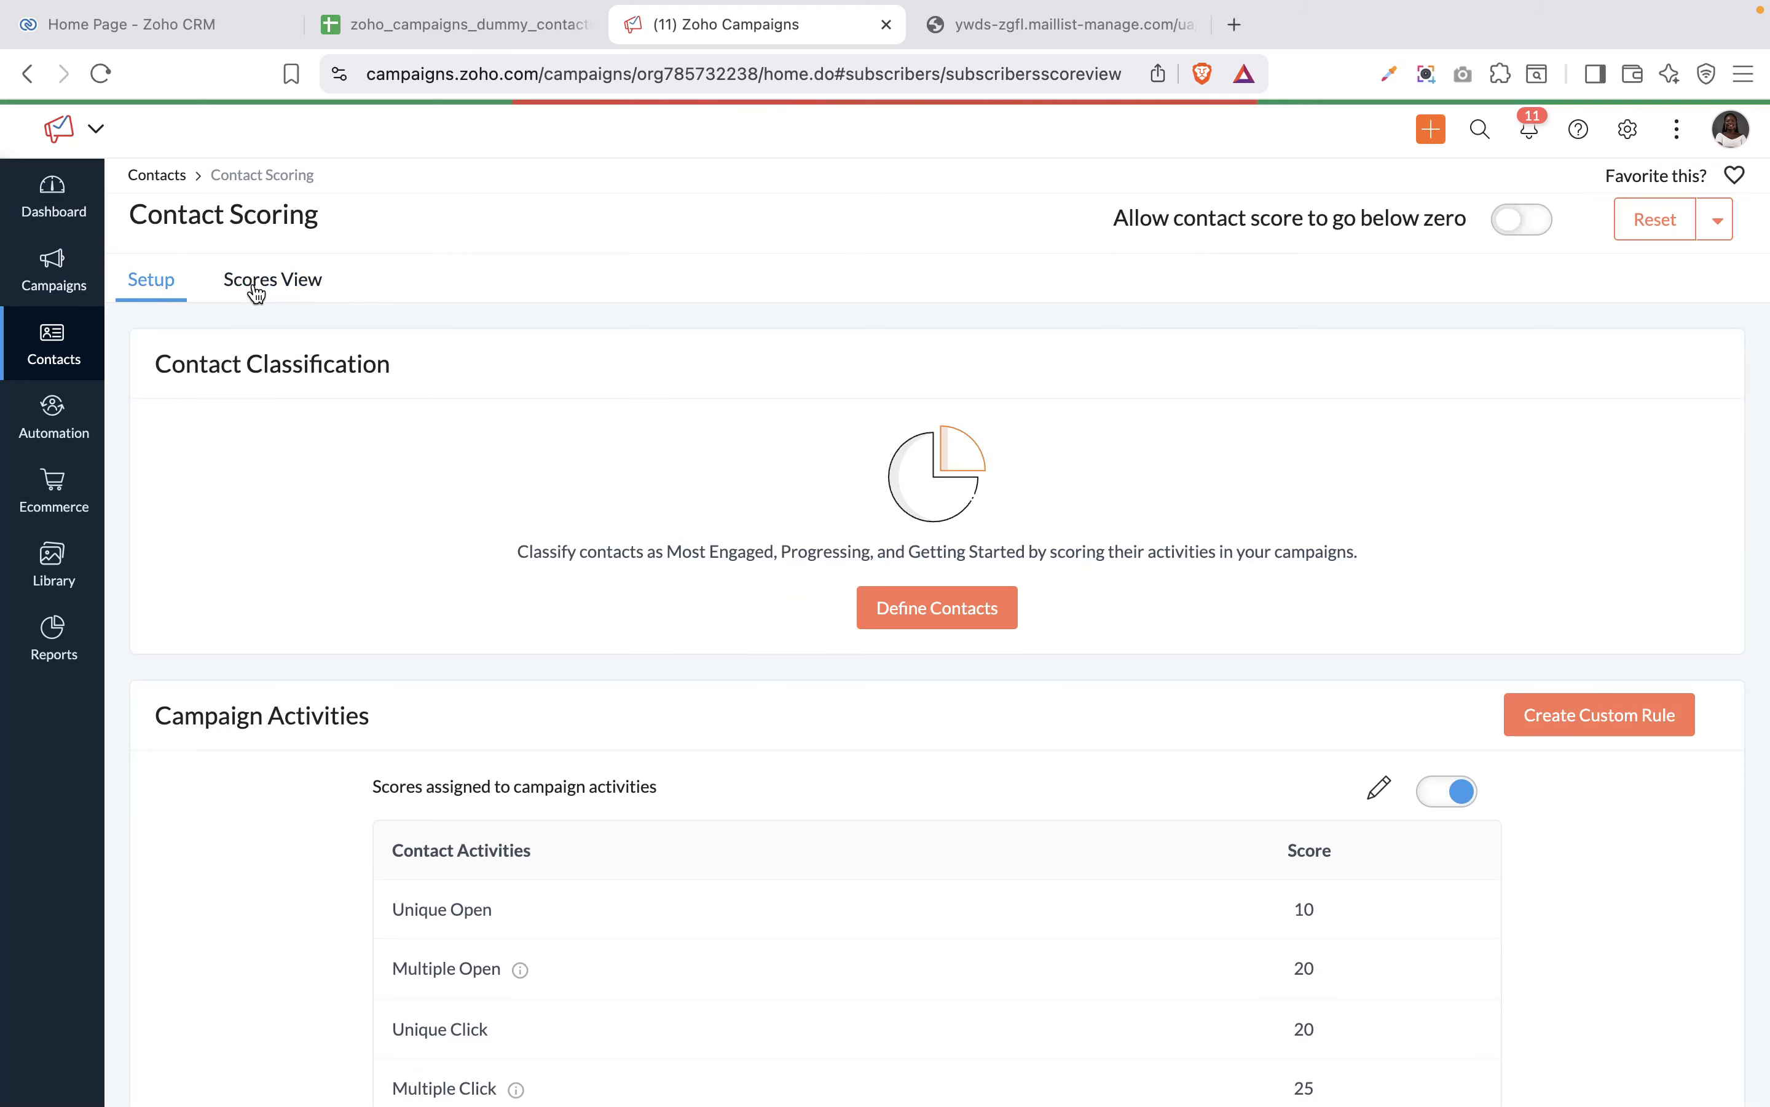
click(136, 292)
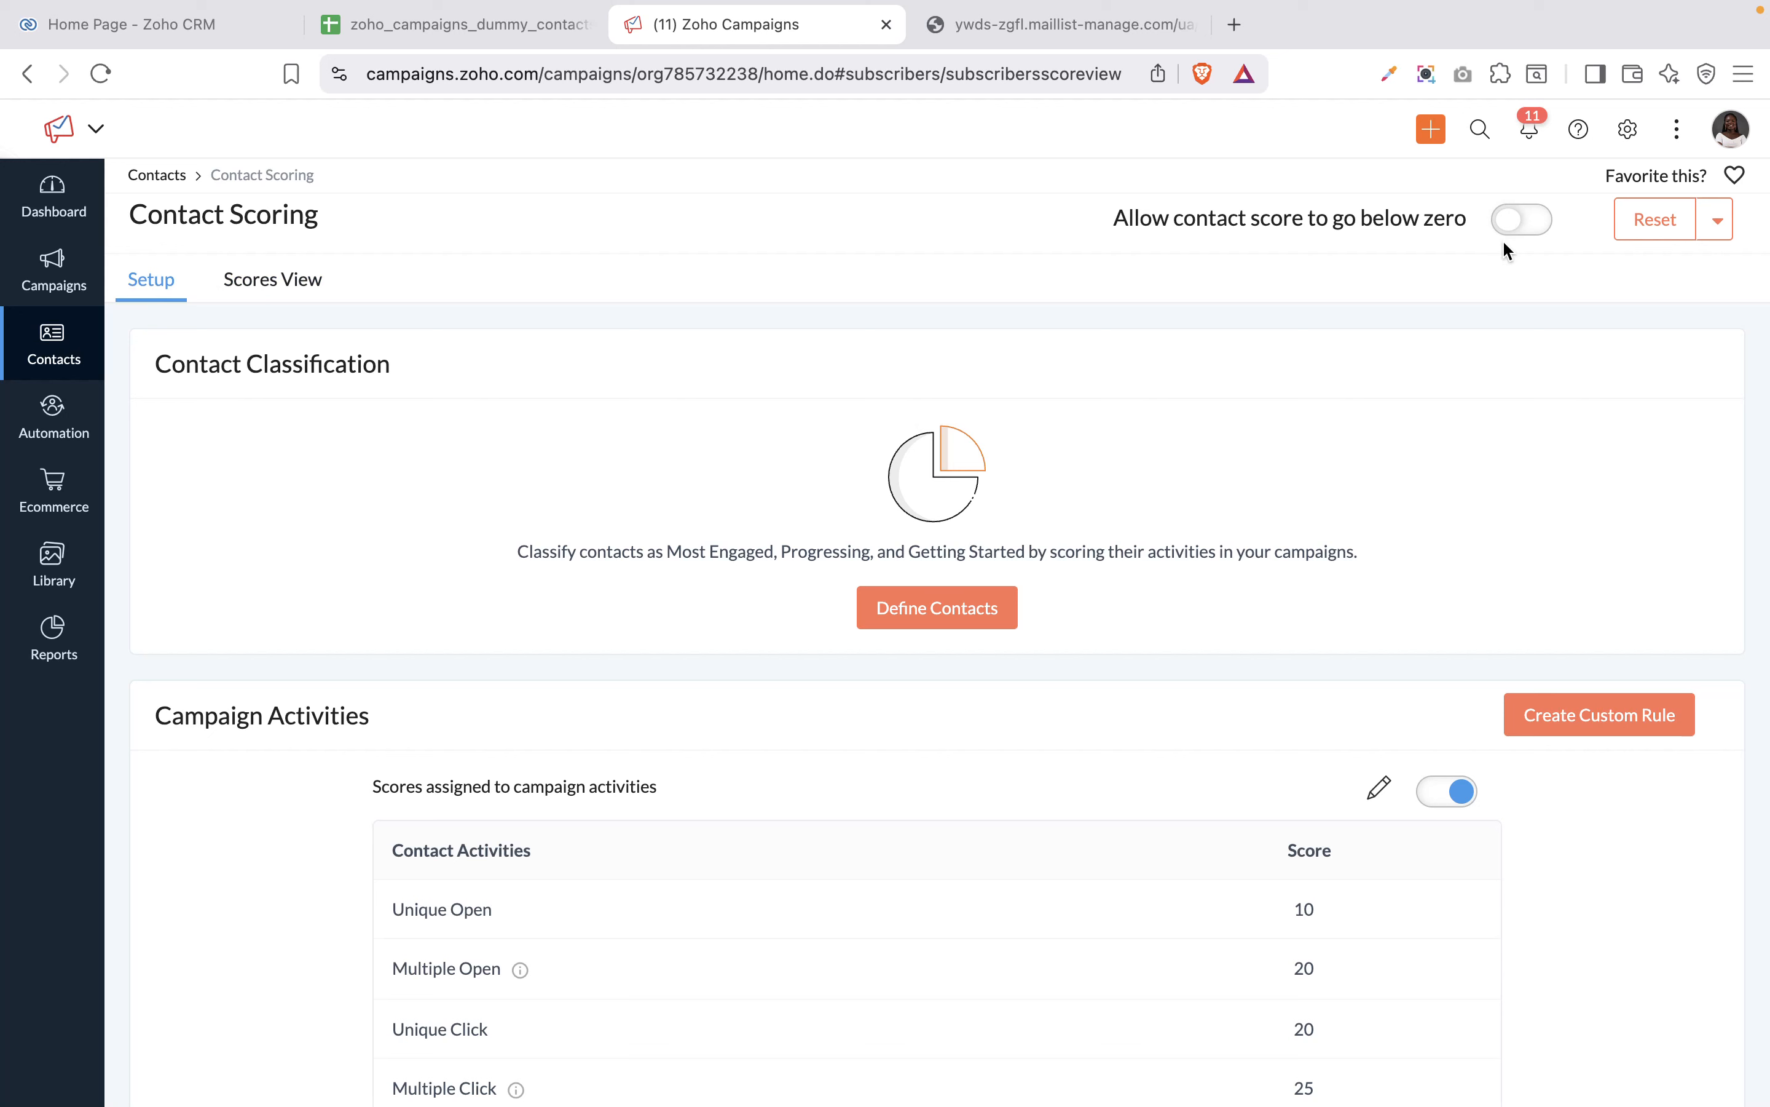
click(1529, 233)
click(1724, 229)
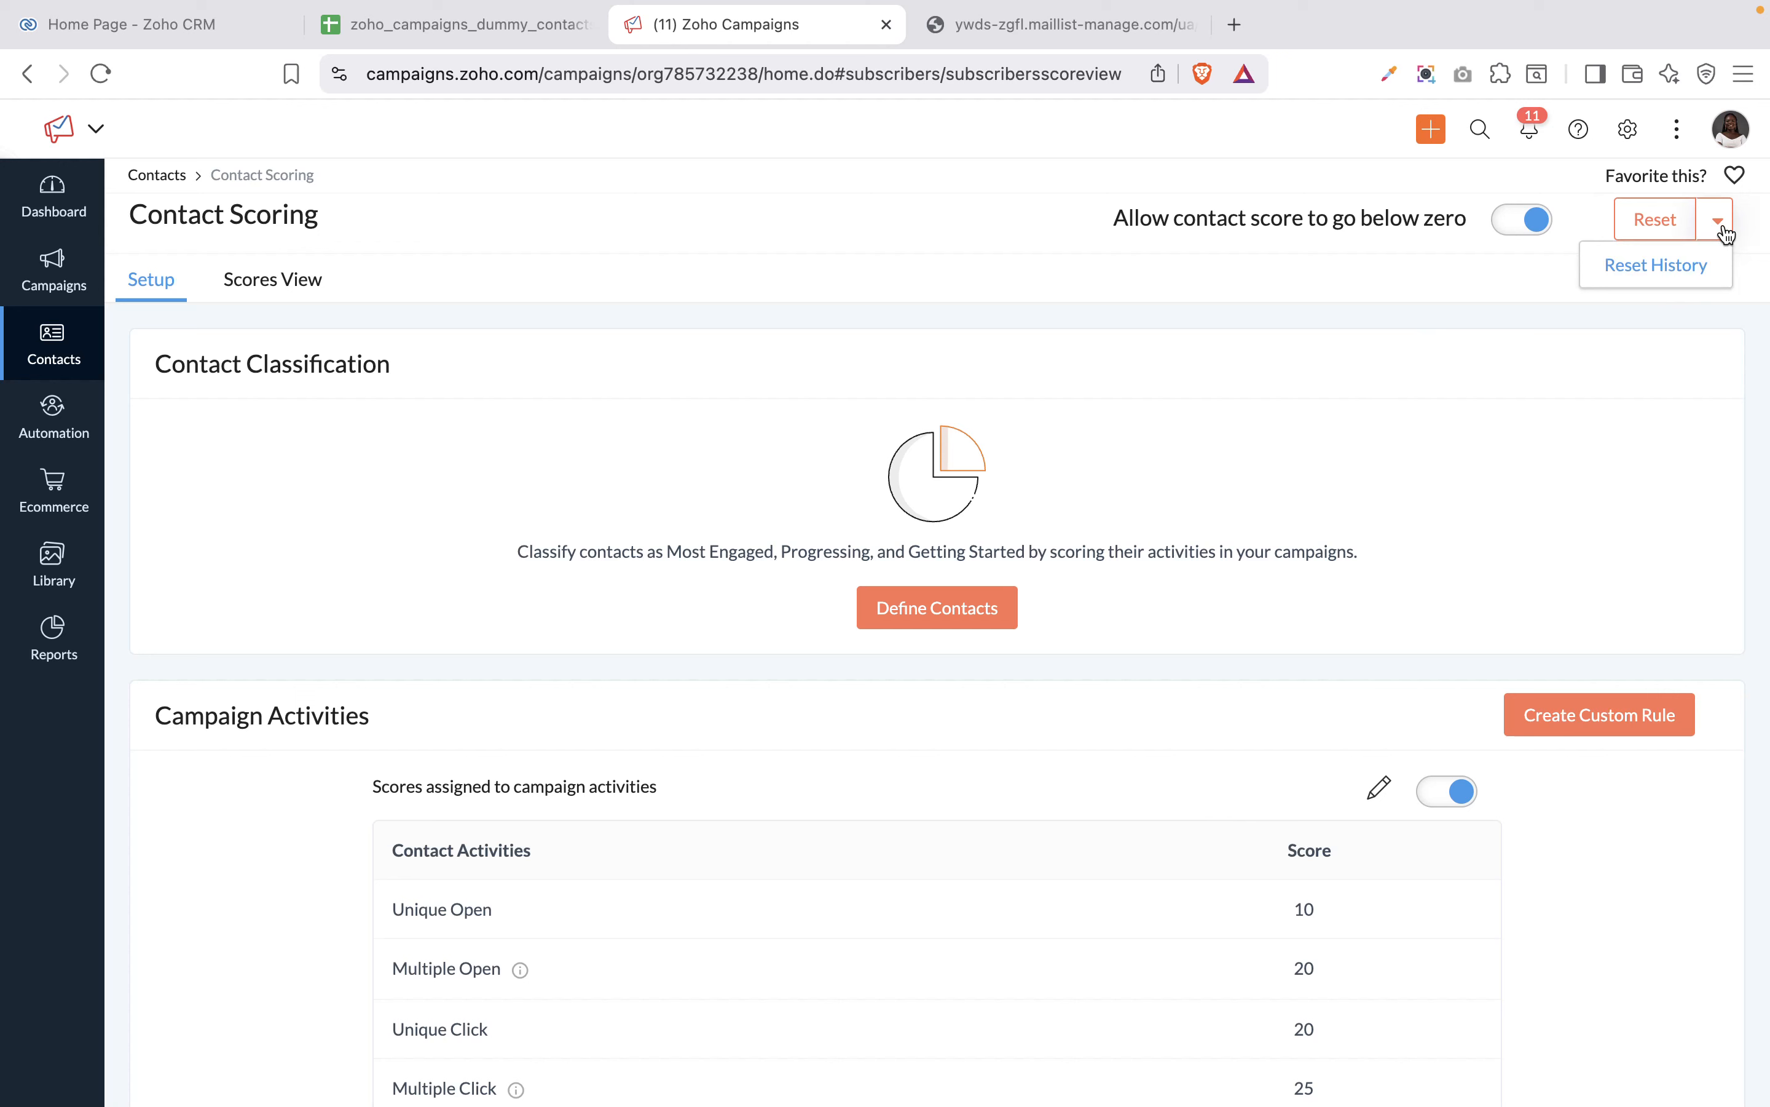